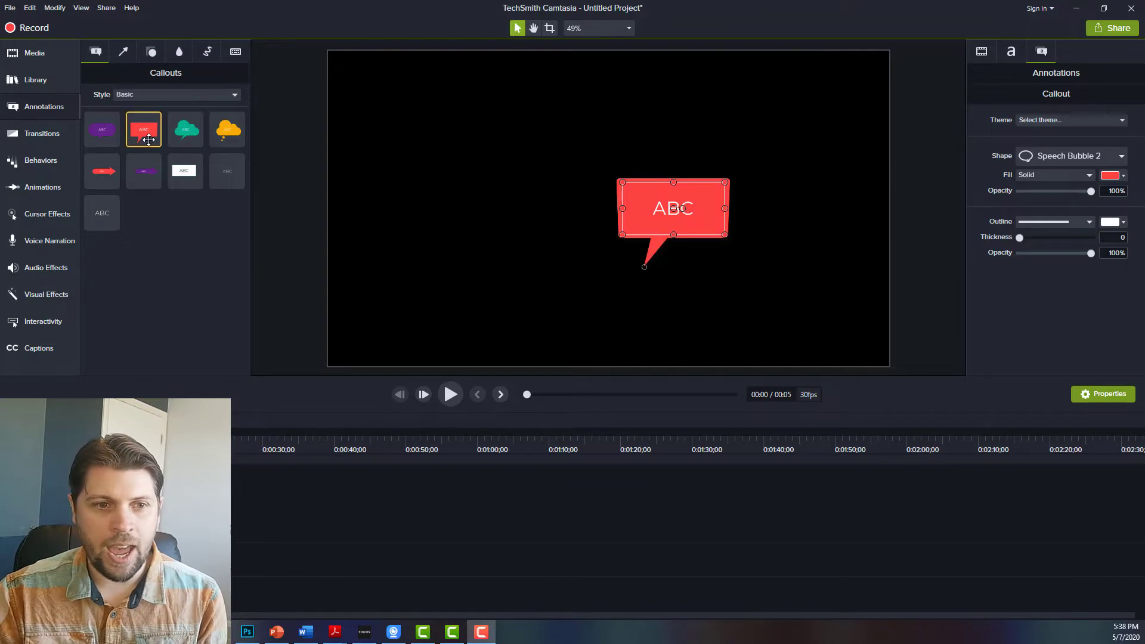
Reposition the red speech bubble callout on the canvas and fill it with the Communications theme's light purple.
{"action": "left_click_drag", "start_coordinate": [648, 210], "coordinate": [641, 194]}
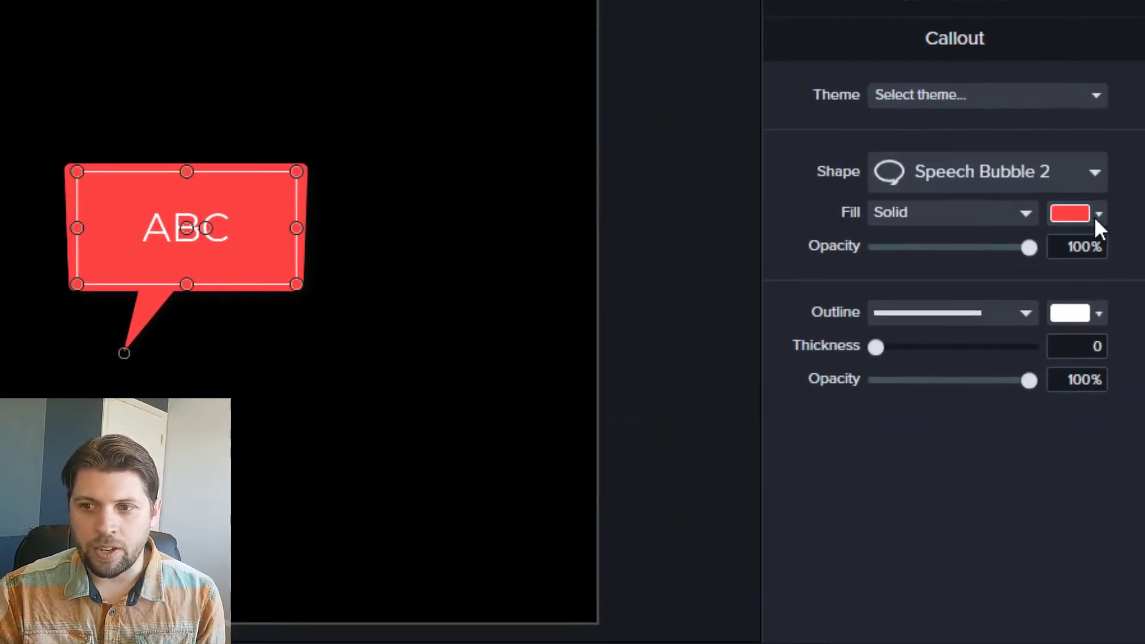
{"action": "left_click", "coordinate": [1097, 215]}
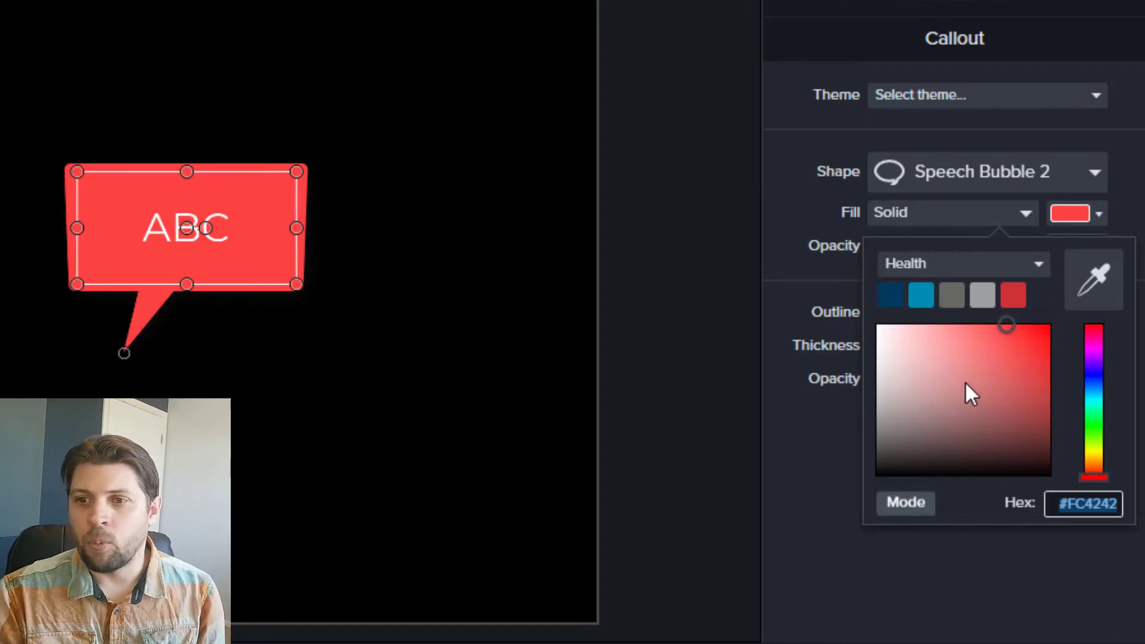
{"action": "left_click", "coordinate": [1038, 256]}
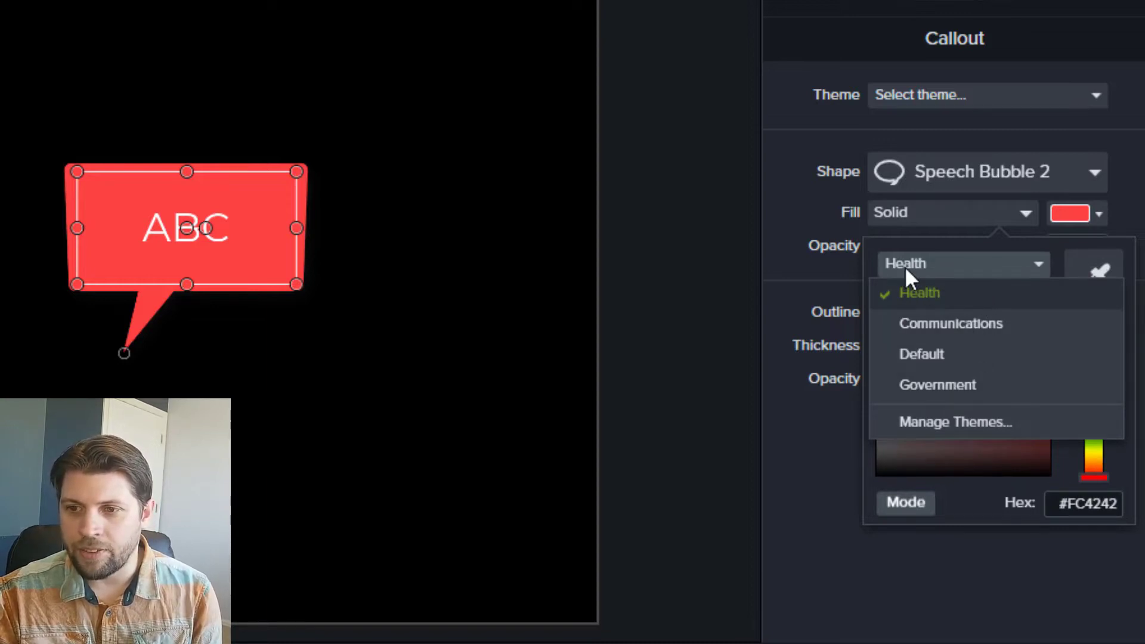
{"action": "left_click", "coordinate": [909, 293]}
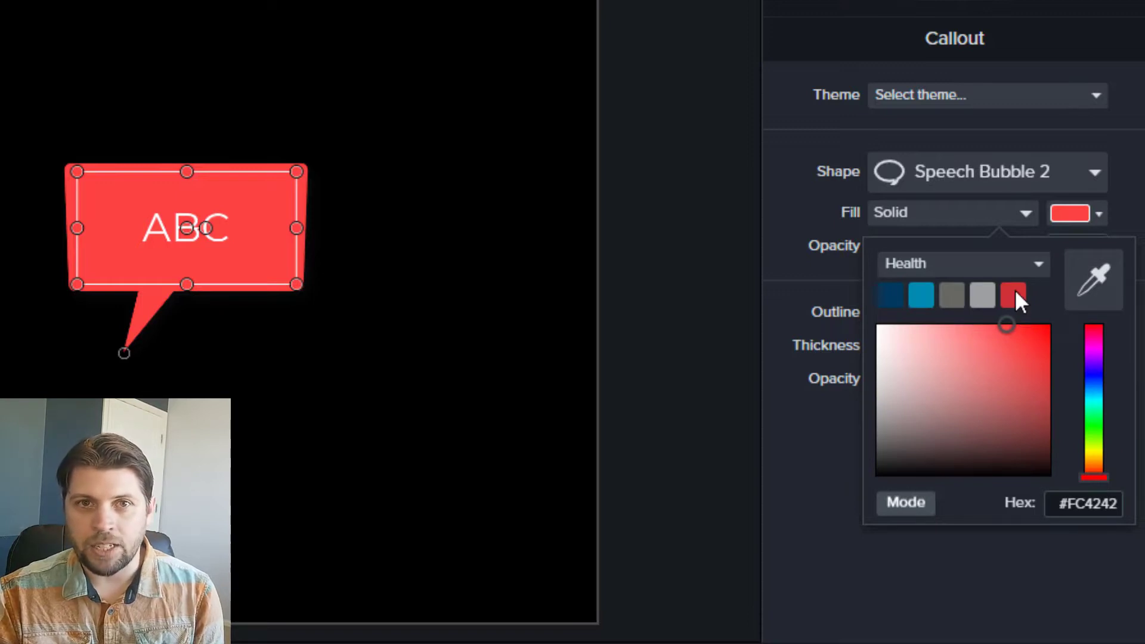
{"action": "left_click", "coordinate": [970, 256]}
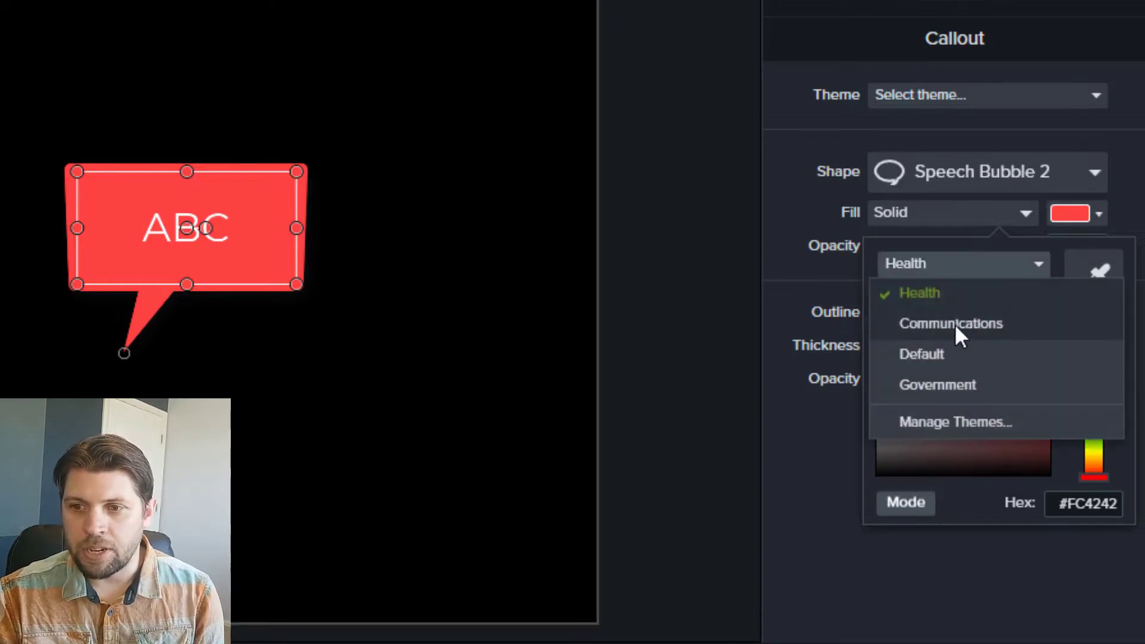
{"action": "left_click", "coordinate": [955, 324]}
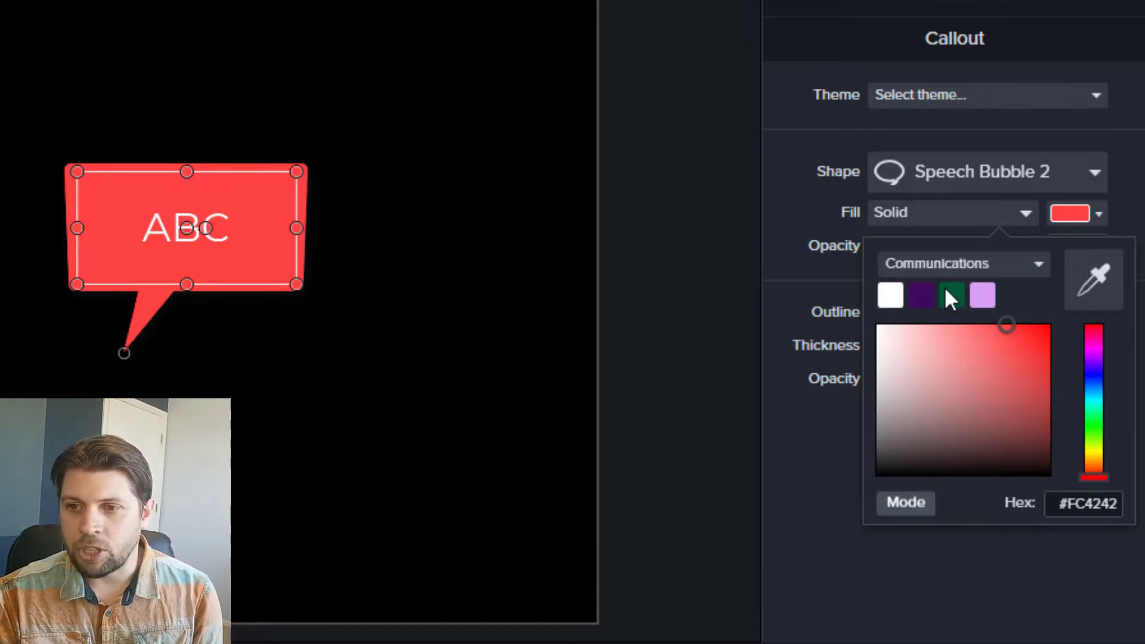
{"action": "left_click", "coordinate": [981, 295]}
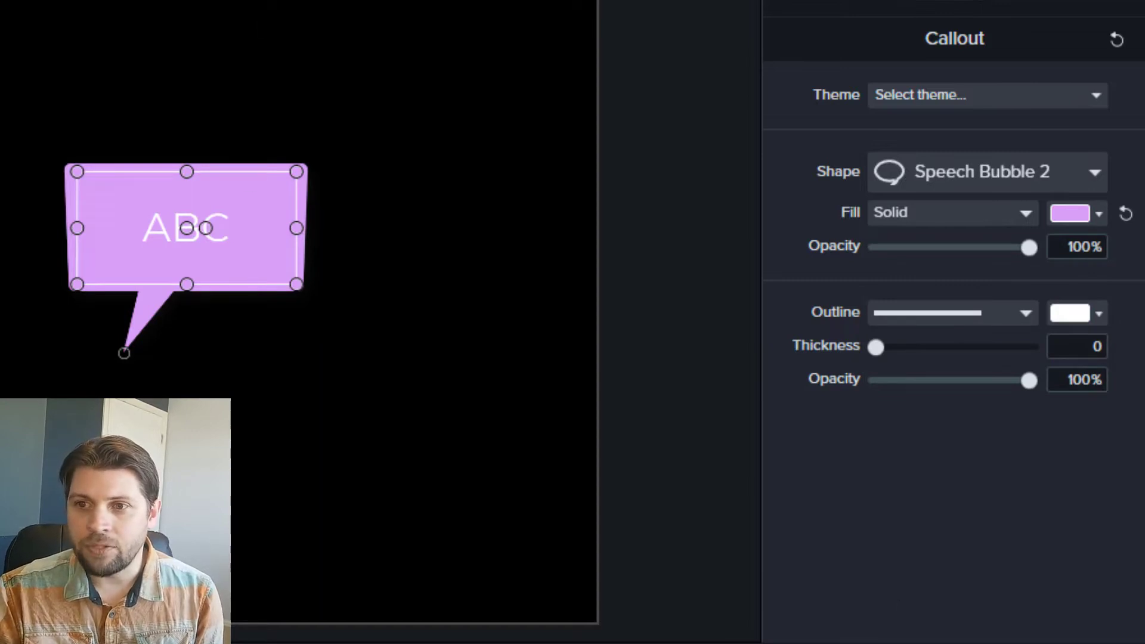
Set the speech bubble's text font to Proxima Nova Bl from the Health theme.
{"action": "left_click", "coordinate": [954, 1]}
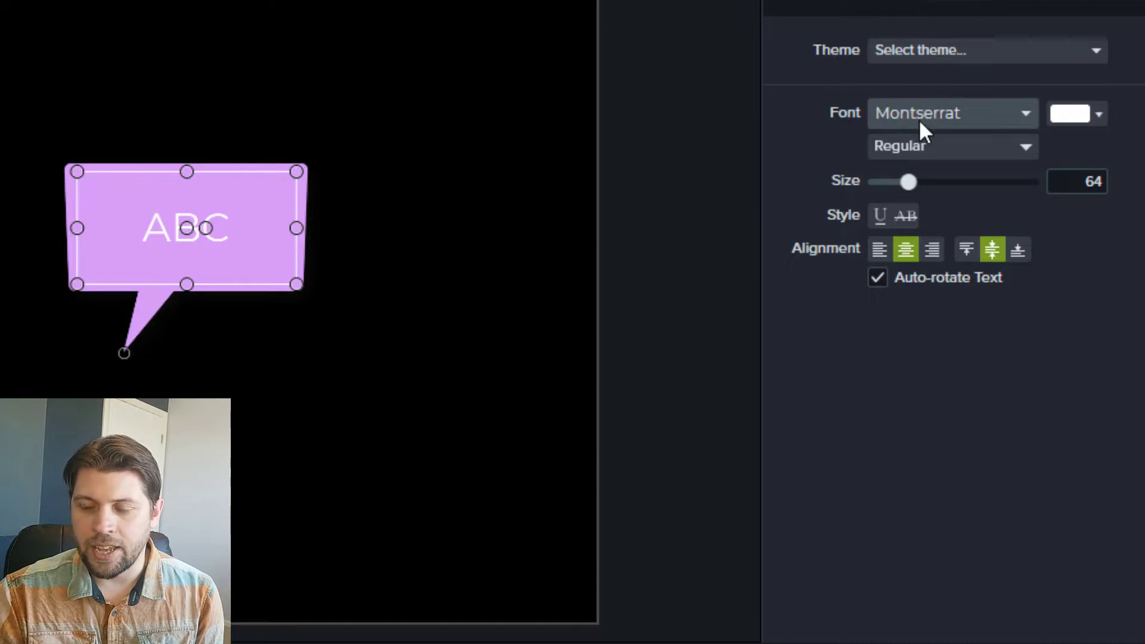
{"action": "left_click", "coordinate": [1014, 116]}
{"action": "scroll", "coordinate": [1047, 460], "scroll_direction": "down", "scroll_amount": 5}
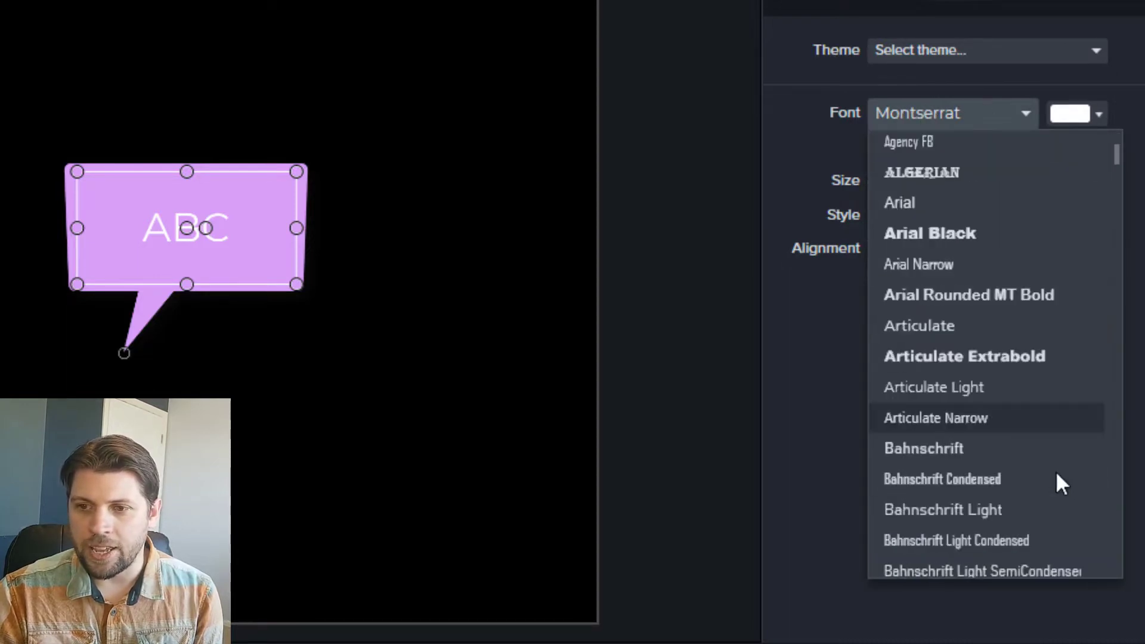
{"action": "scroll", "coordinate": [1031, 473], "scroll_direction": "up", "scroll_amount": 5}
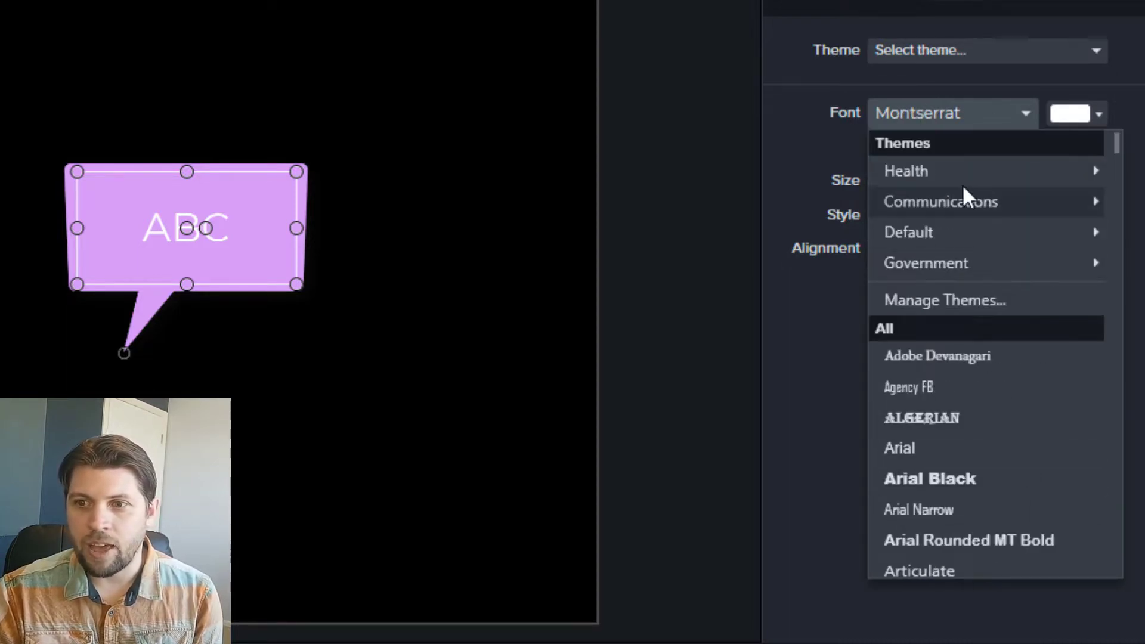
{"action": "mouse_move", "coordinate": [968, 170]}
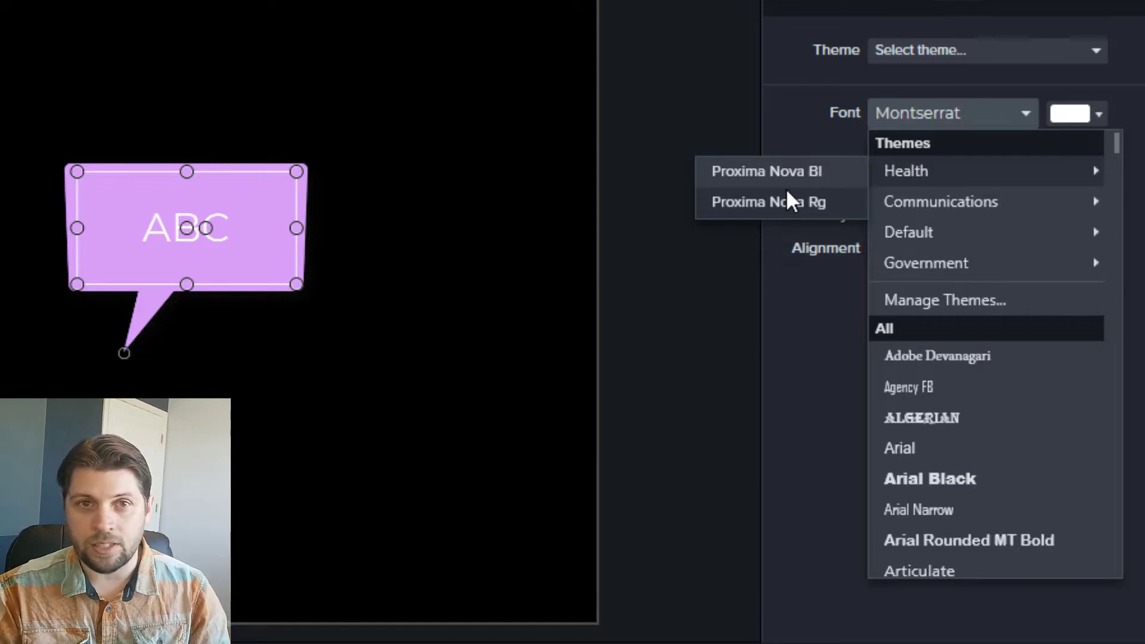
{"action": "left_click", "coordinate": [817, 201]}
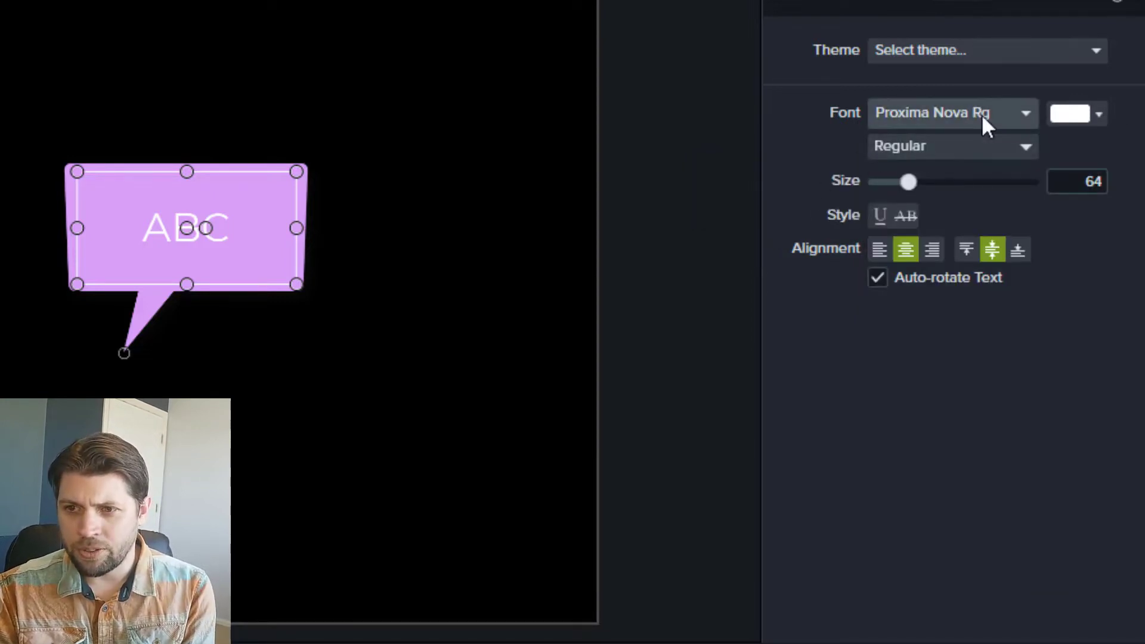
{"action": "left_click", "coordinate": [981, 114]}
{"action": "mouse_move", "coordinate": [914, 173]}
{"action": "left_click", "coordinate": [808, 182]}
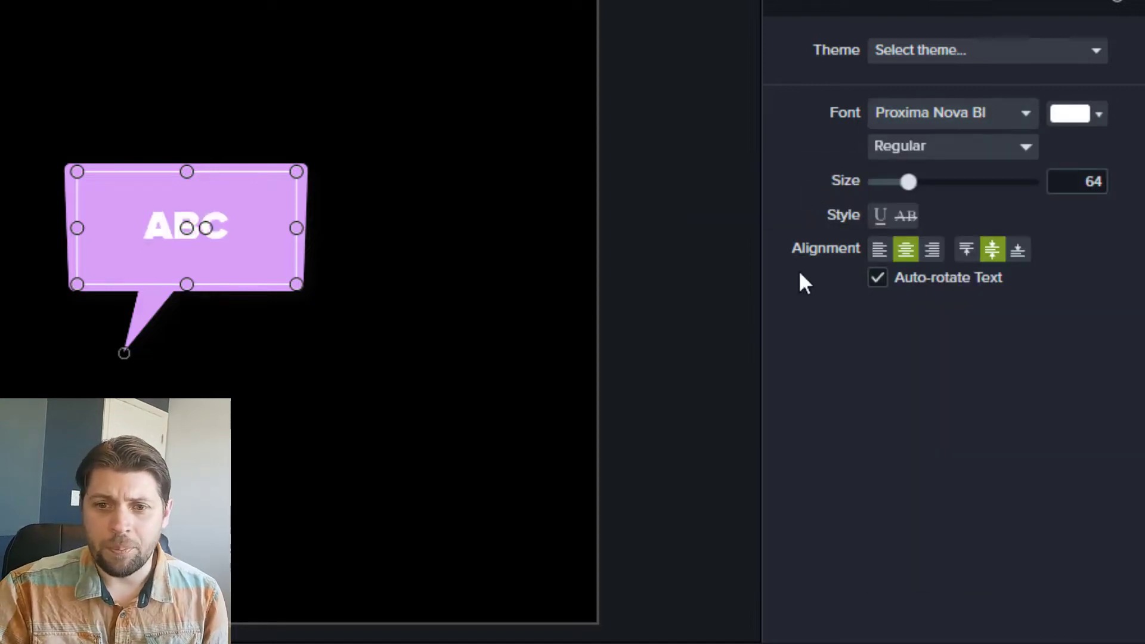
{"action": "left_click", "coordinate": [572, 264]}
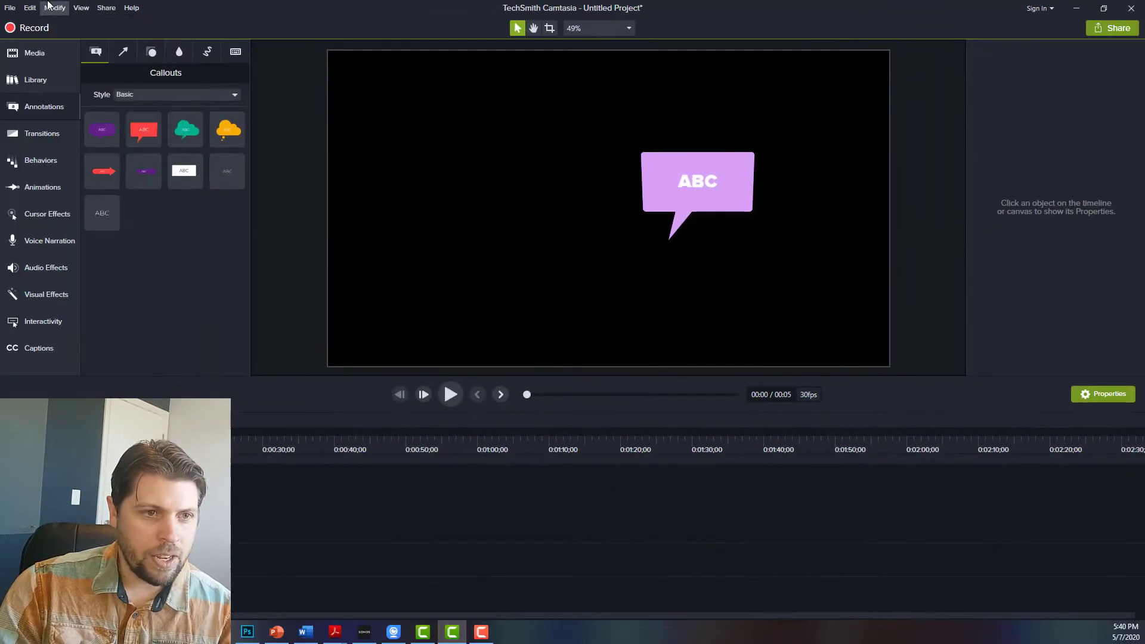
Create a new theme named Insurance in the Theme Manager.
{"action": "left_click", "coordinate": [9, 7]}
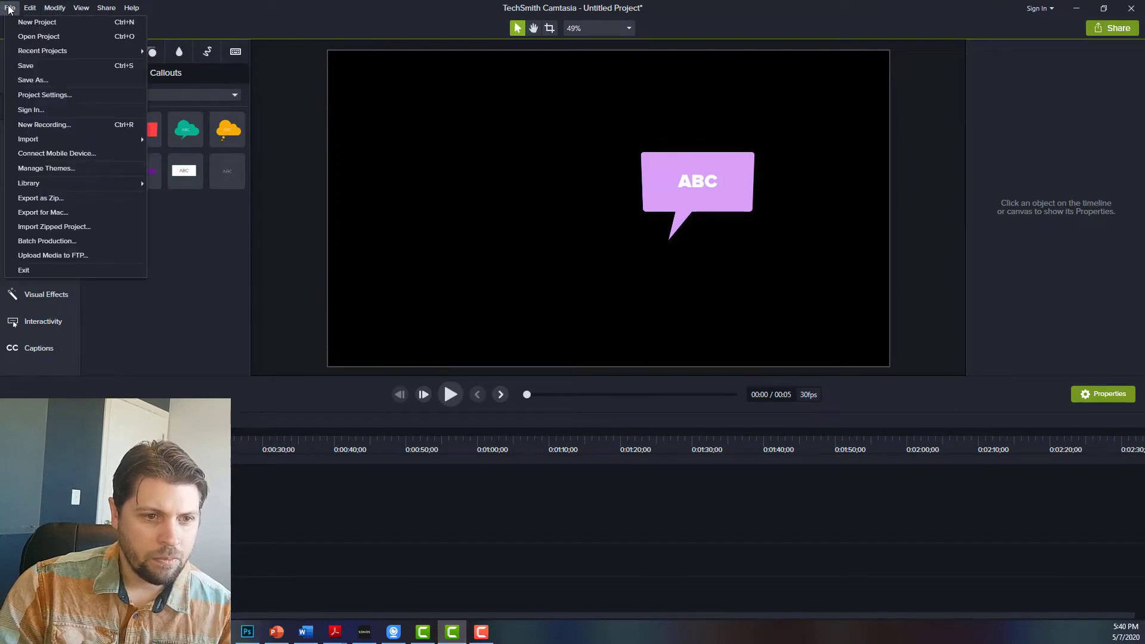
{"action": "left_click", "coordinate": [33, 165]}
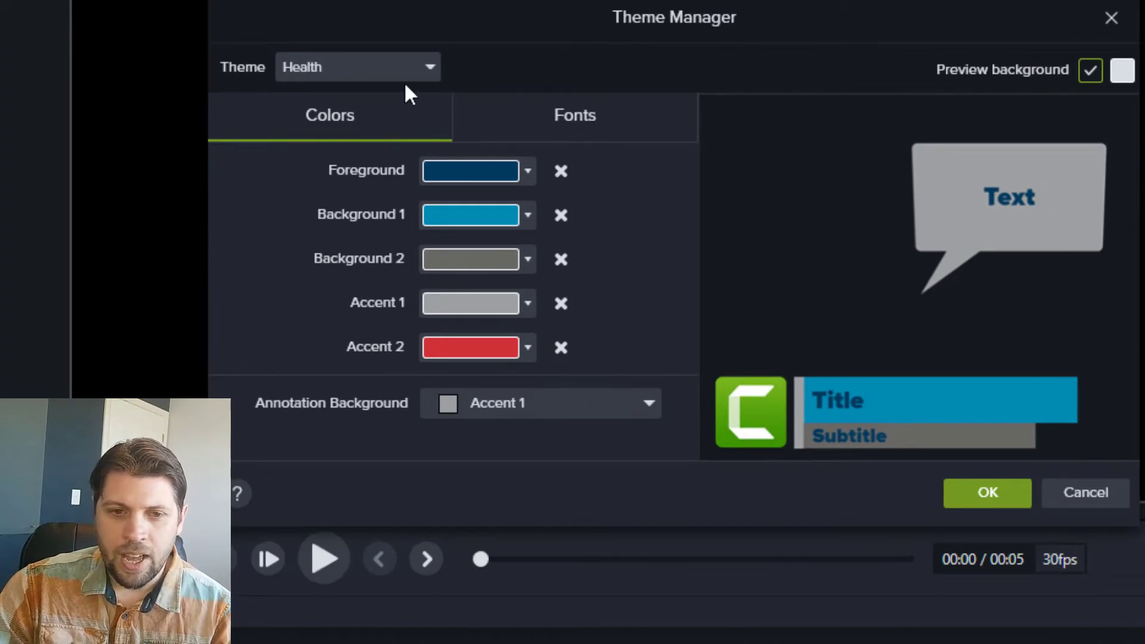
{"action": "left_click", "coordinate": [428, 69]}
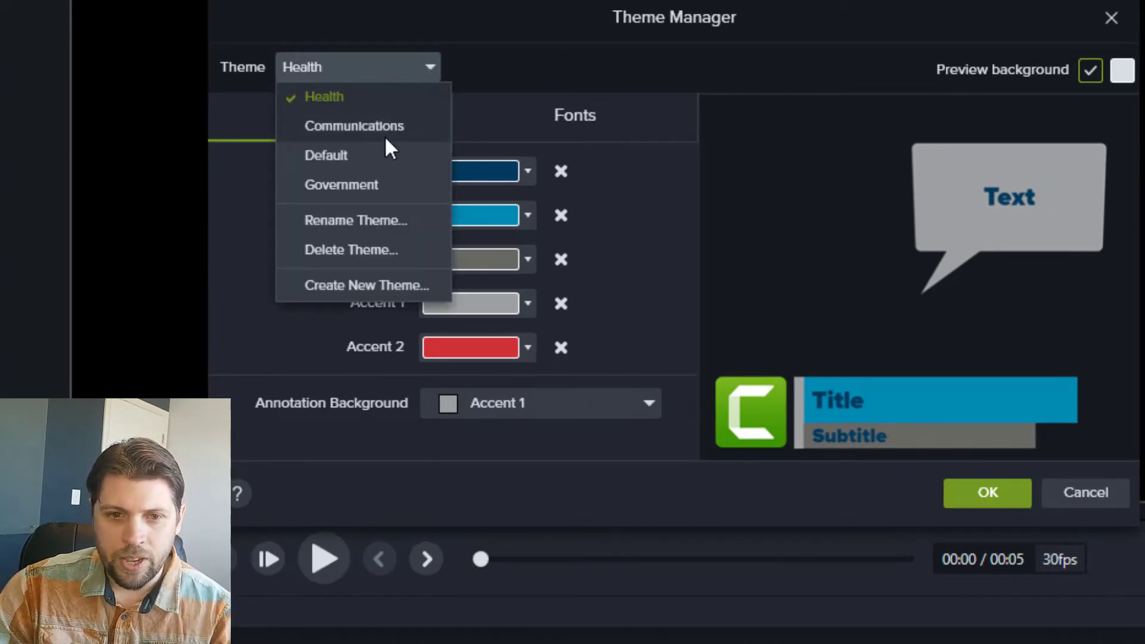
{"action": "left_click", "coordinate": [365, 285]}
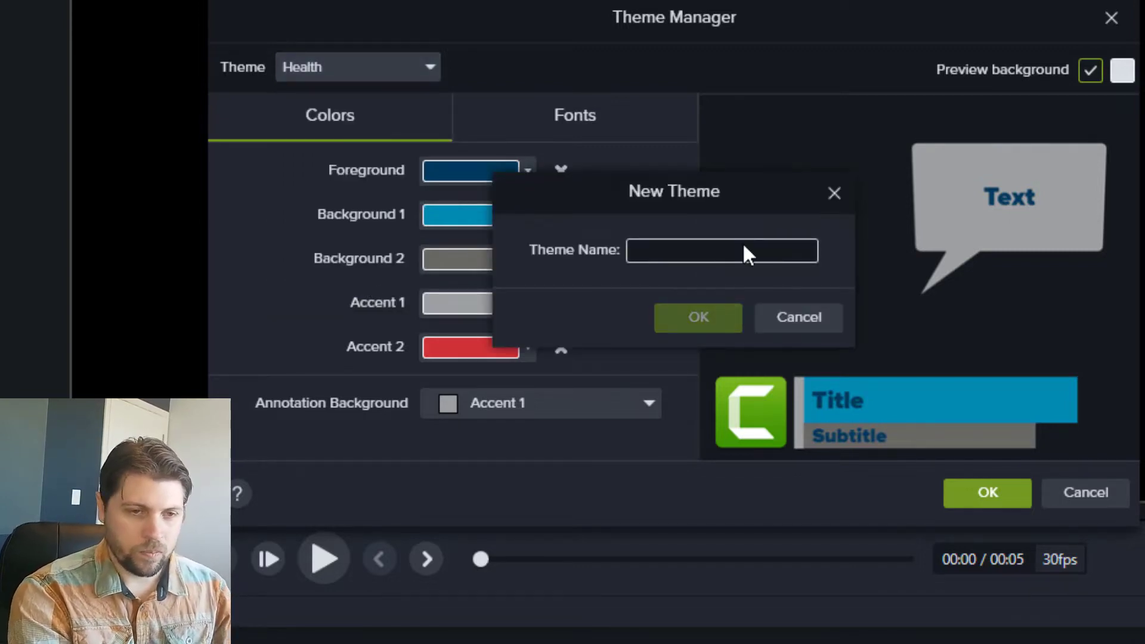
{"action": "type", "text": "IInsurance"}
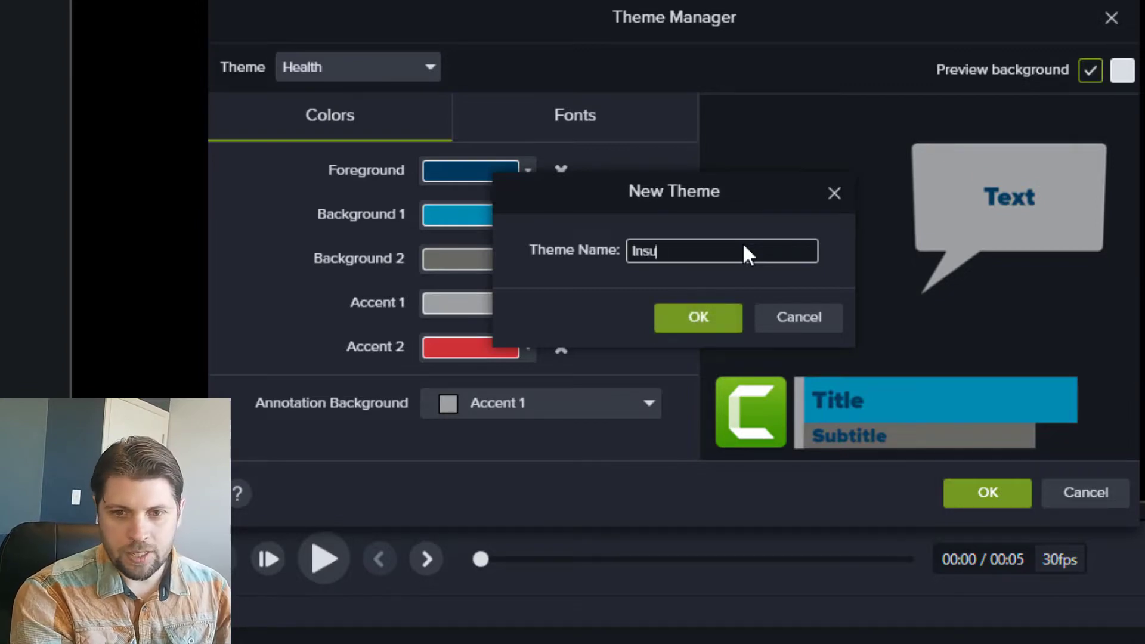
{"action": "left_click", "coordinate": [692, 316]}
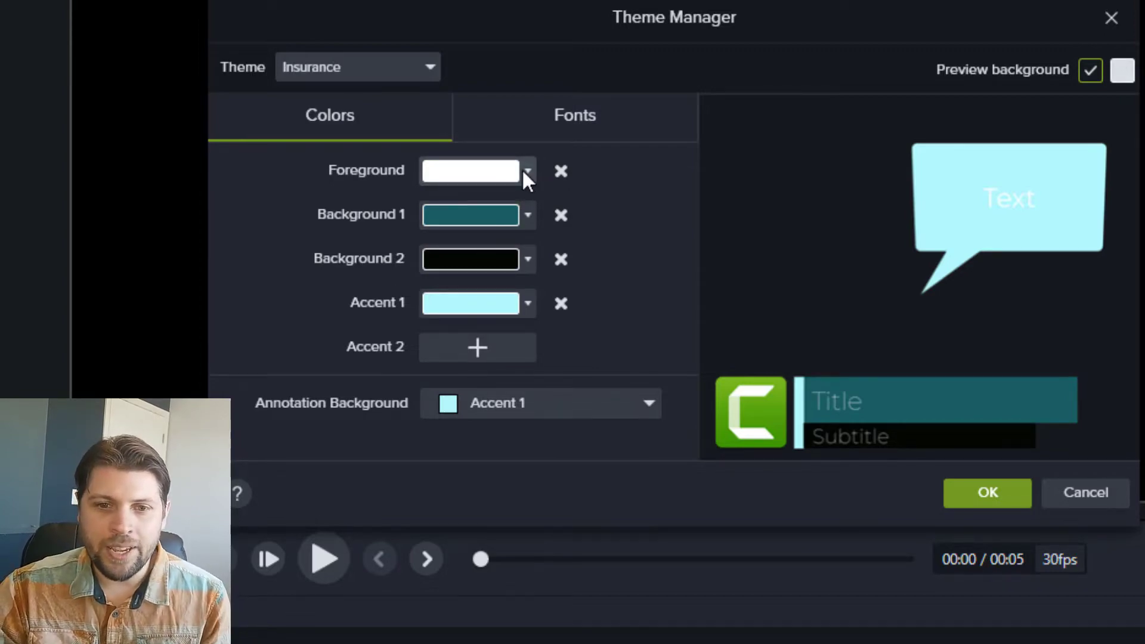
Set the Insurance theme's Foreground color to dark red and its Background 1 color to turquoise.
{"action": "left_click", "coordinate": [521, 169]}
{"action": "left_click", "coordinate": [491, 323]}
{"action": "left_click", "coordinate": [527, 213]}
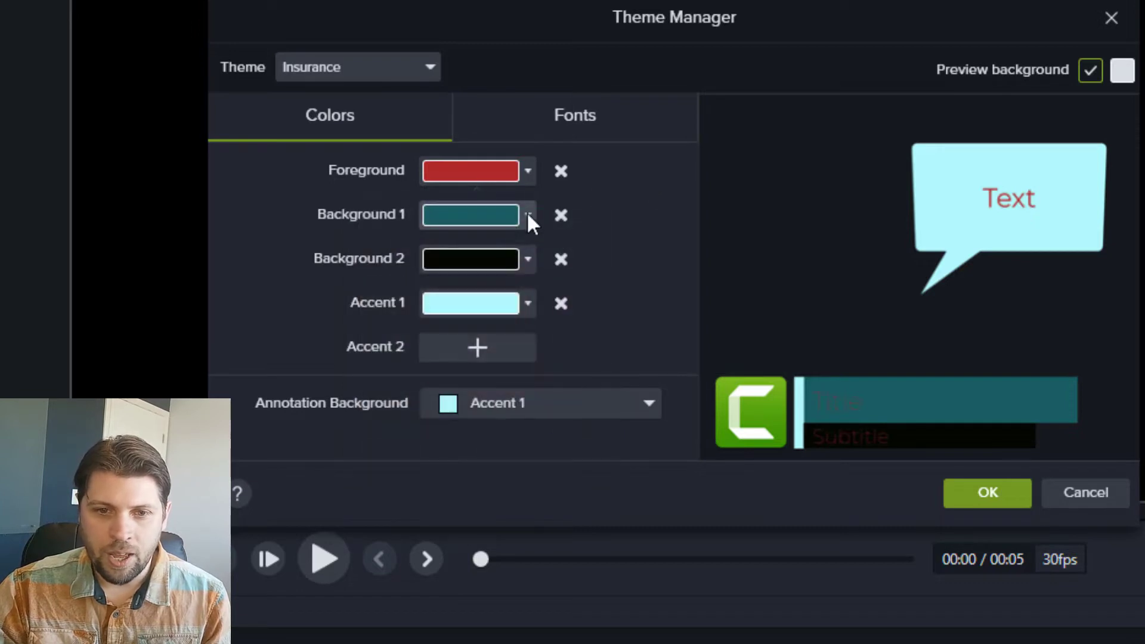
{"action": "left_click", "coordinate": [510, 217]}
{"action": "left_click", "coordinate": [480, 359]}
{"action": "left_click", "coordinate": [631, 225]}
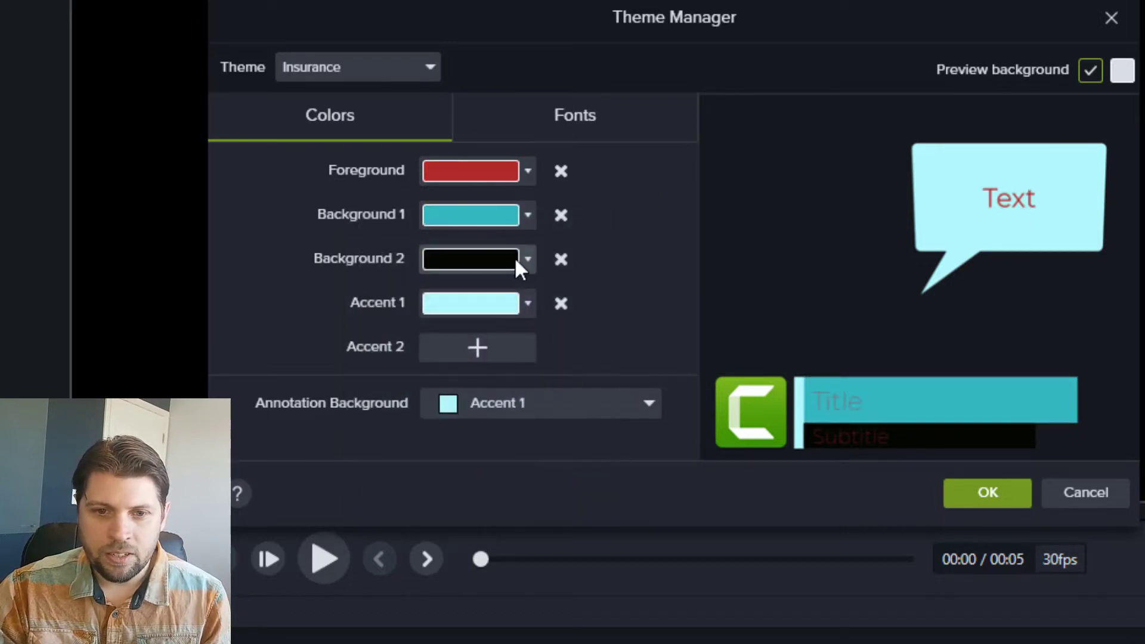
Sample the Background 1 color for Background 2 and lighten it to a pale turquoise.
{"action": "left_click", "coordinate": [517, 258]}
{"action": "left_click", "coordinate": [571, 328]}
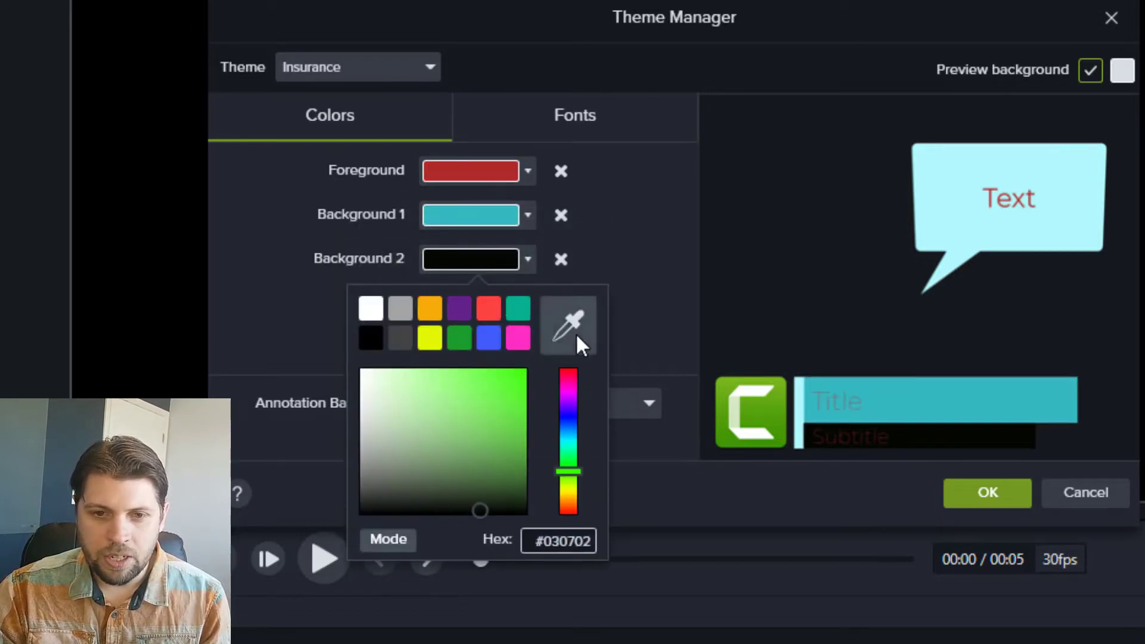
{"action": "left_click", "coordinate": [481, 212]}
{"action": "left_click", "coordinate": [516, 260]}
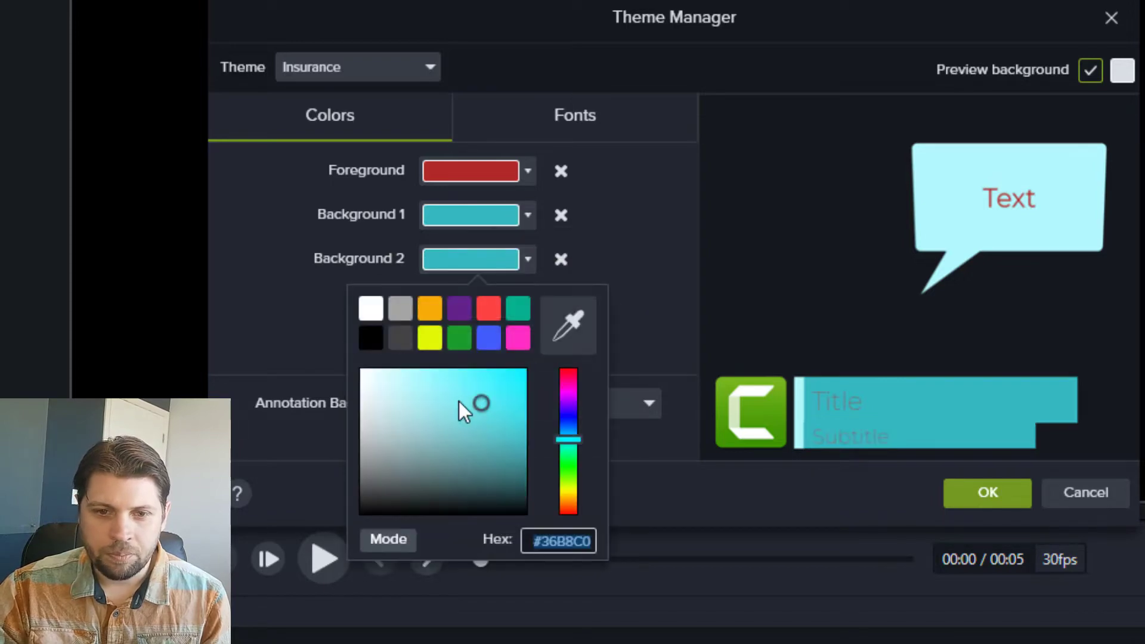
{"action": "left_click_drag", "start_coordinate": [460, 401], "coordinate": [426, 383]}
{"action": "left_click", "coordinate": [673, 292]}
Set Accent 1 to blue, add Accent 2 in orange, and save the Insurance theme.
{"action": "left_click", "coordinate": [511, 298]}
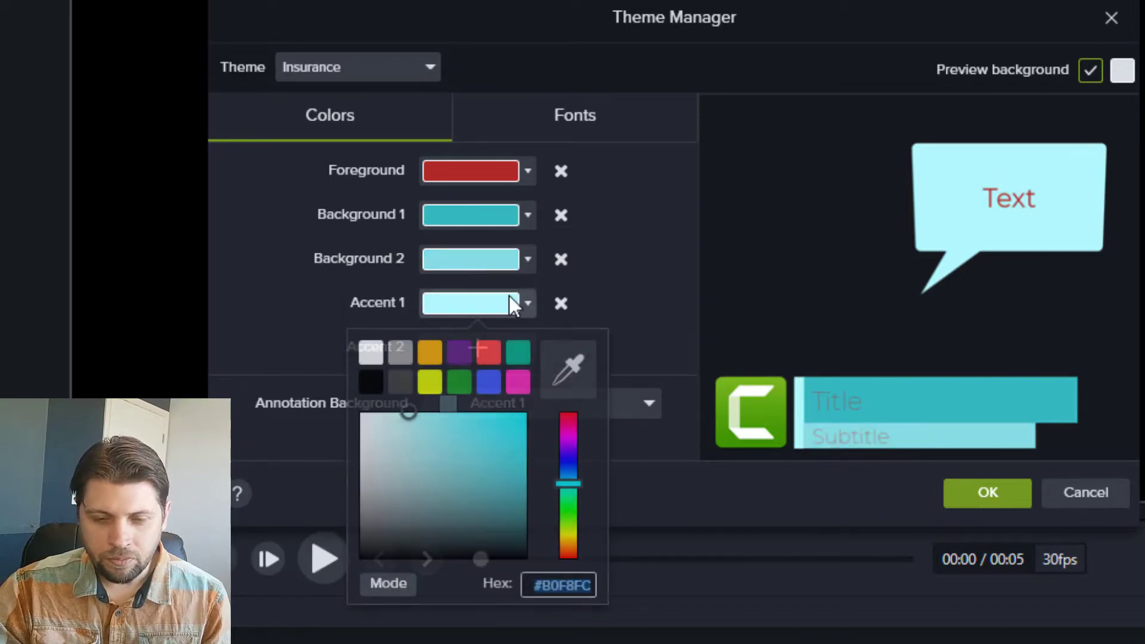
{"action": "left_click", "coordinate": [495, 371]}
{"action": "left_click", "coordinate": [495, 344]}
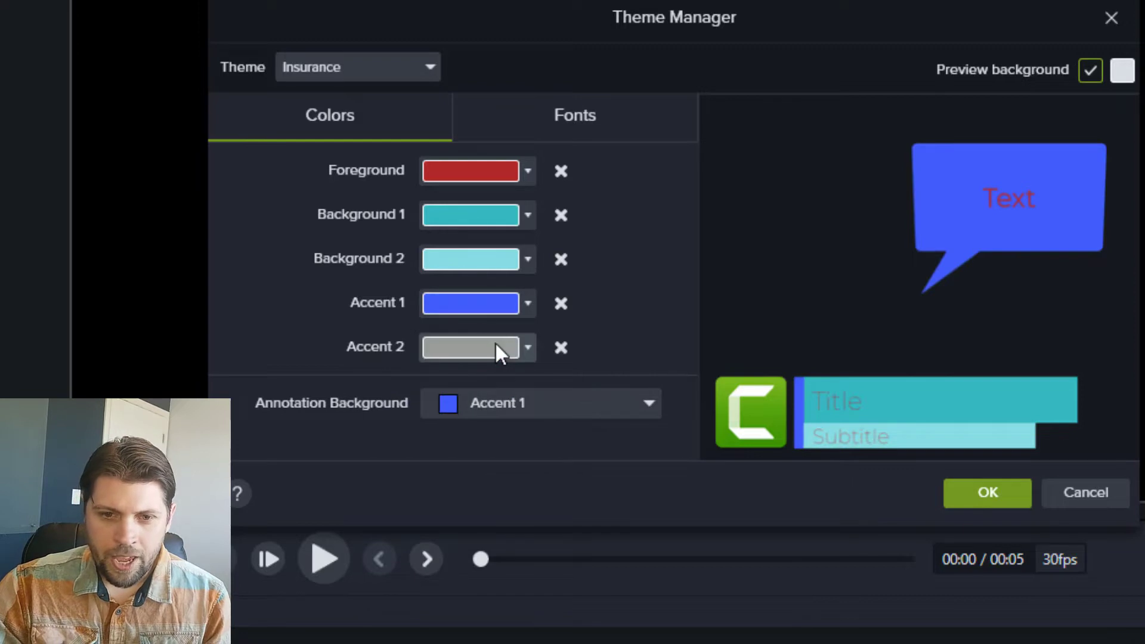
{"action": "left_click", "coordinate": [526, 348]}
{"action": "left_click", "coordinate": [429, 394]}
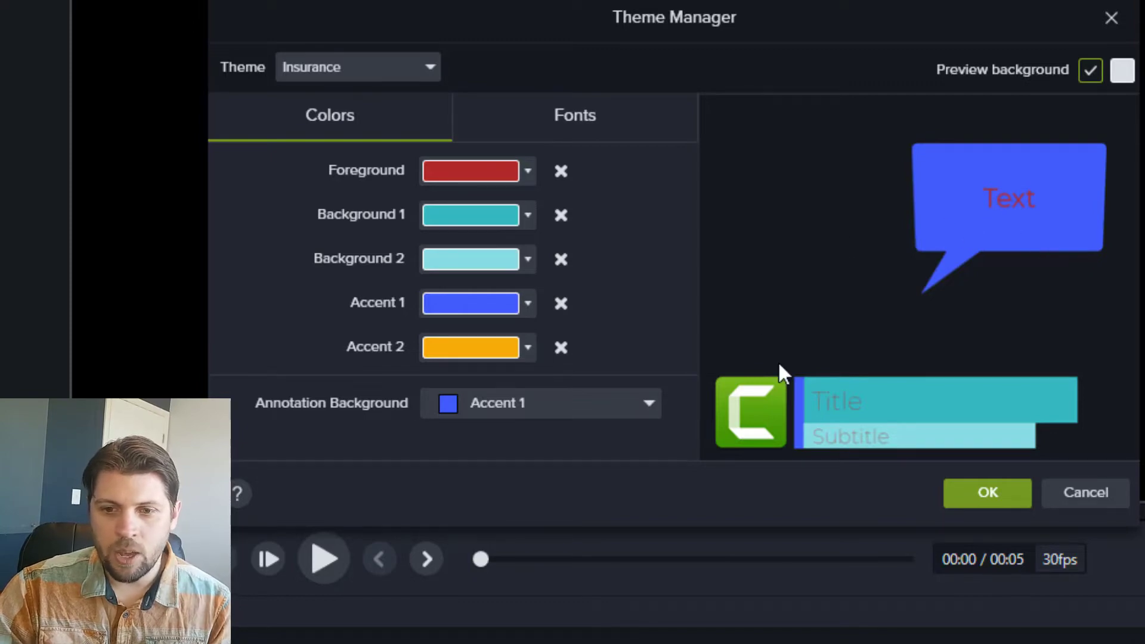
{"action": "left_click", "coordinate": [966, 495]}
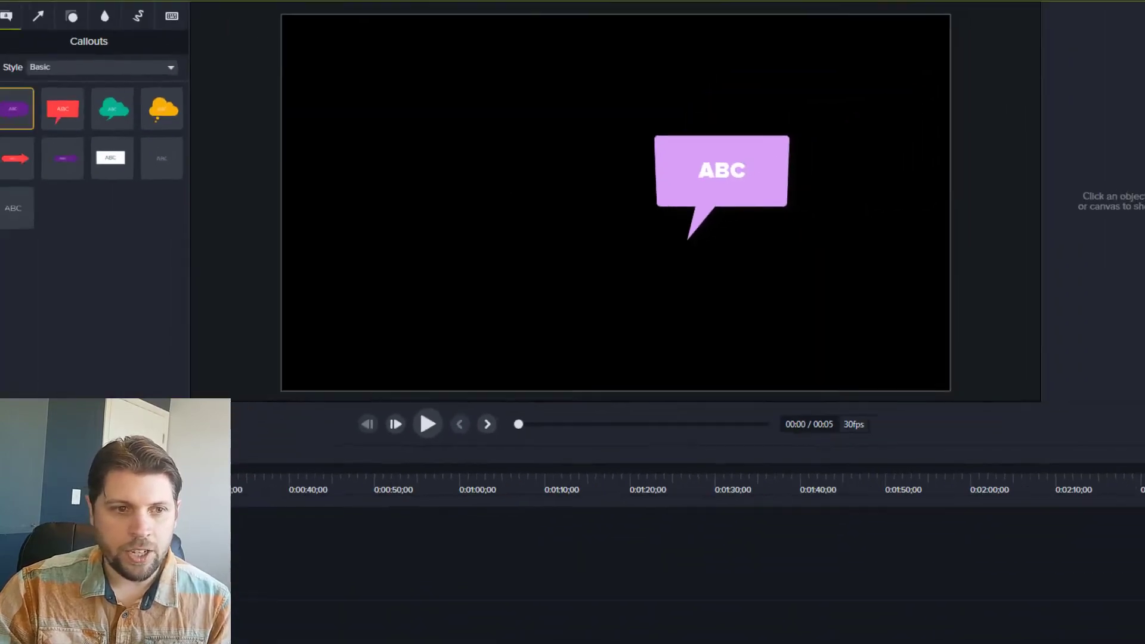
Add a second red speech bubble callout beside the purple one and apply the Insurance theme to it.
{"action": "left_click_drag", "start_coordinate": [63, 108], "coordinate": [471, 173]}
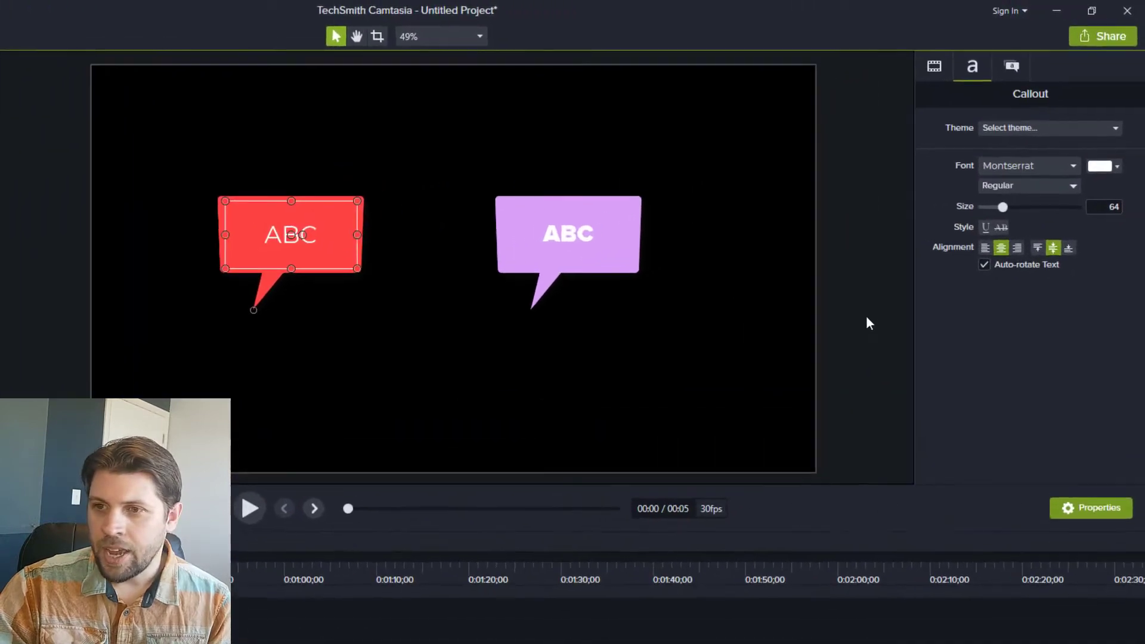
{"action": "left_click", "coordinate": [1104, 167]}
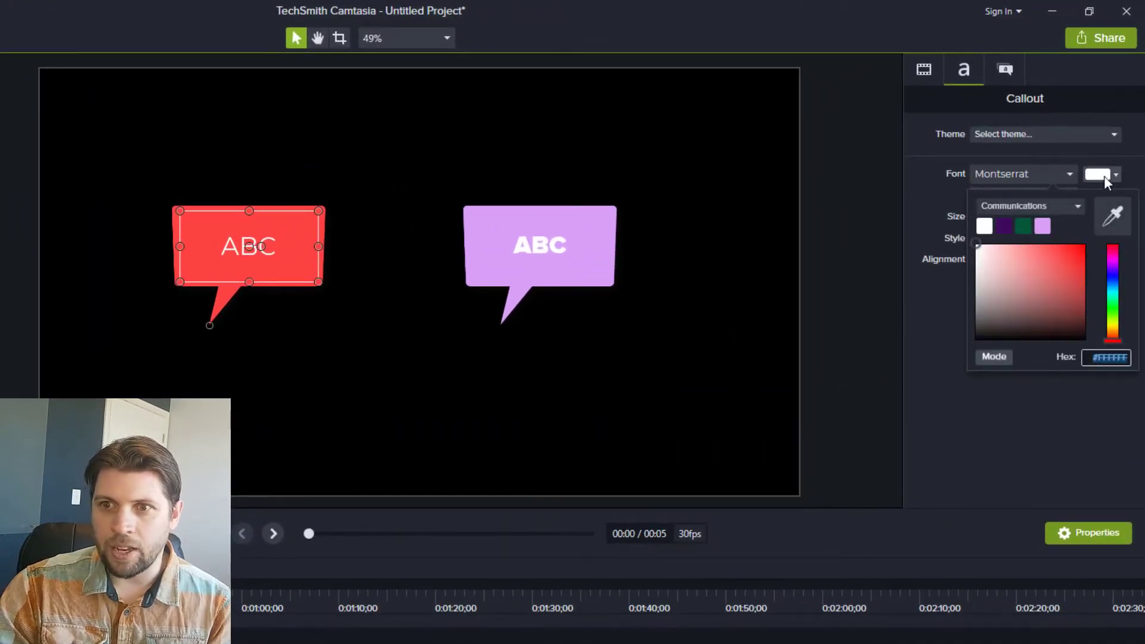
{"action": "left_click", "coordinate": [1082, 200]}
{"action": "left_click", "coordinate": [933, 177]}
{"action": "left_click", "coordinate": [992, 142]}
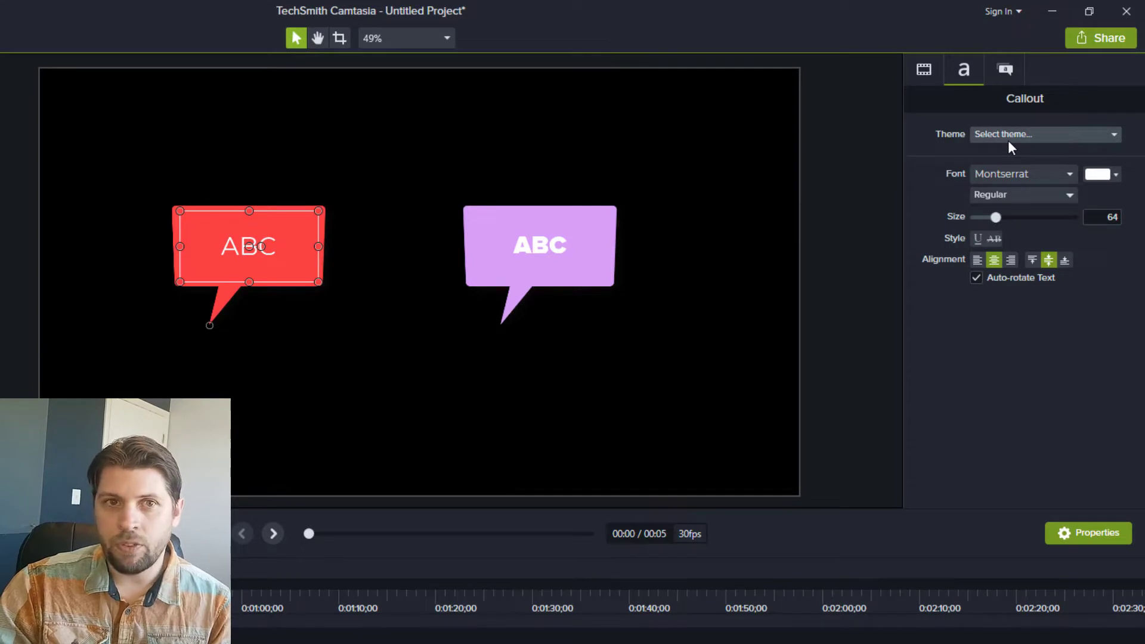
{"action": "left_click", "coordinate": [1016, 136]}
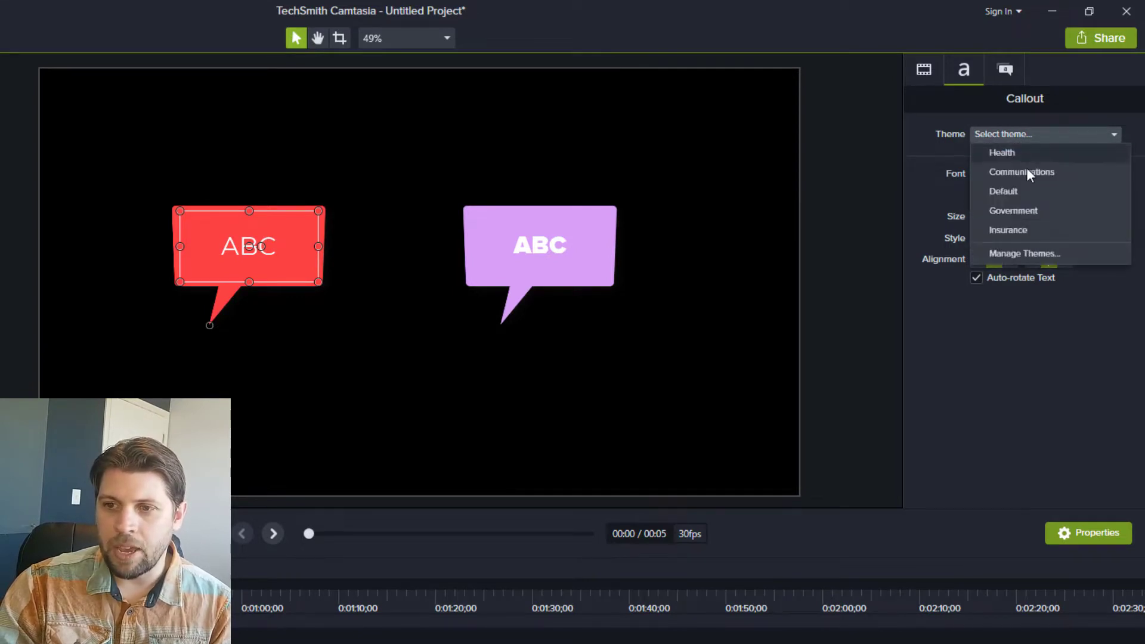
{"action": "left_click", "coordinate": [1005, 231]}
{"action": "left_click", "coordinate": [296, 311]}
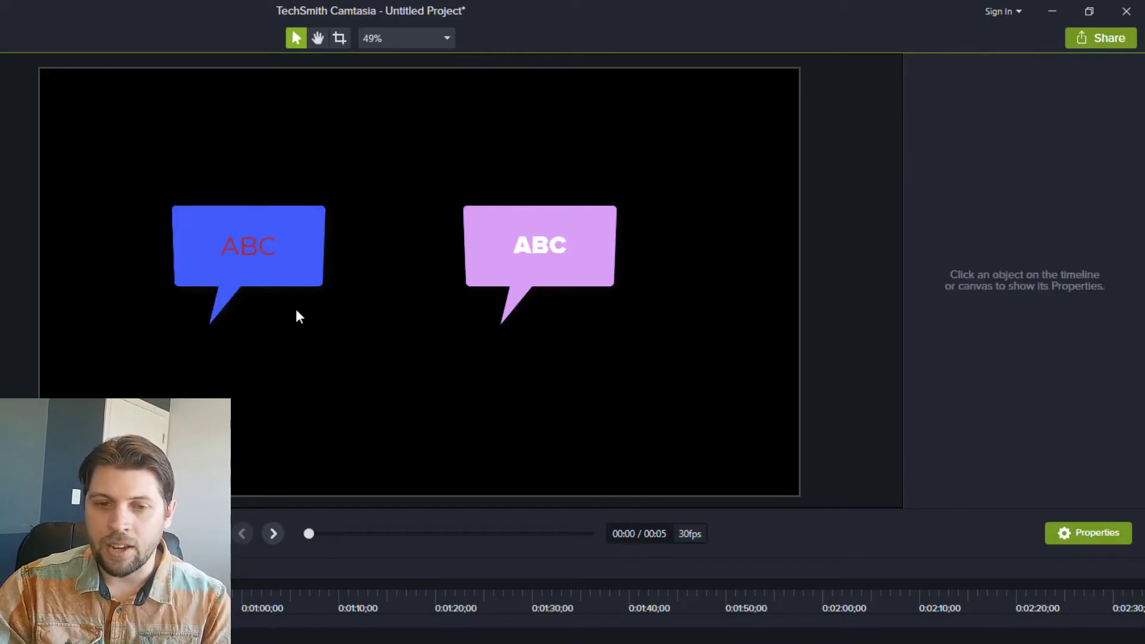
Add a third red speech bubble callout between the blue and purple ones and apply the Insurance theme to its text.
{"action": "left_click", "coordinate": [284, 256]}
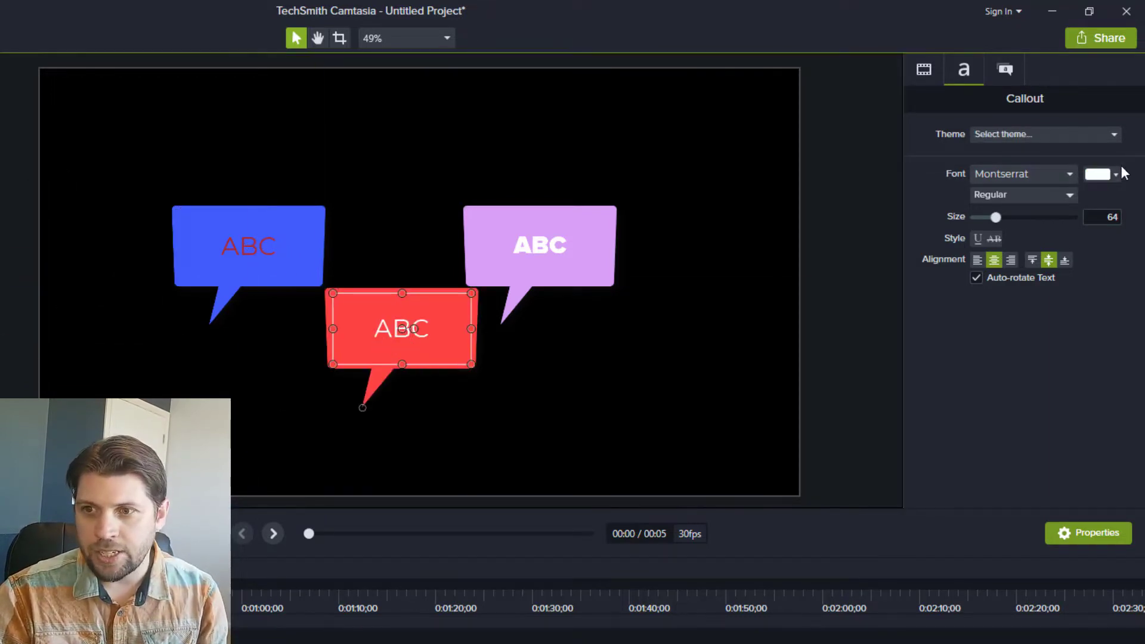
{"action": "left_click", "coordinate": [1066, 140]}
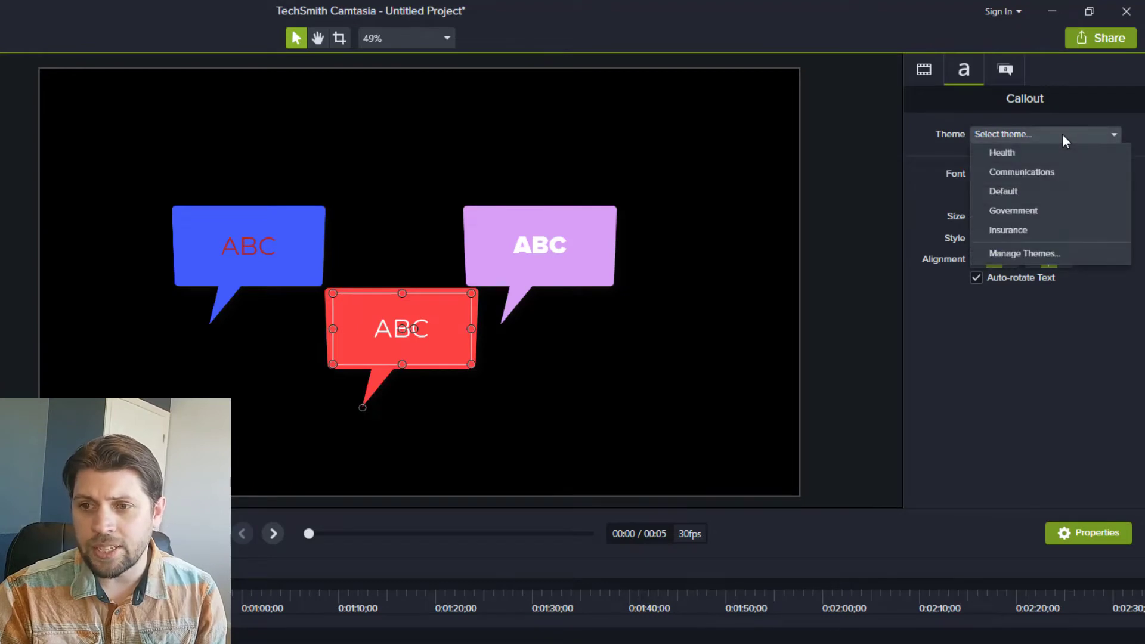
{"action": "left_click", "coordinate": [1008, 230]}
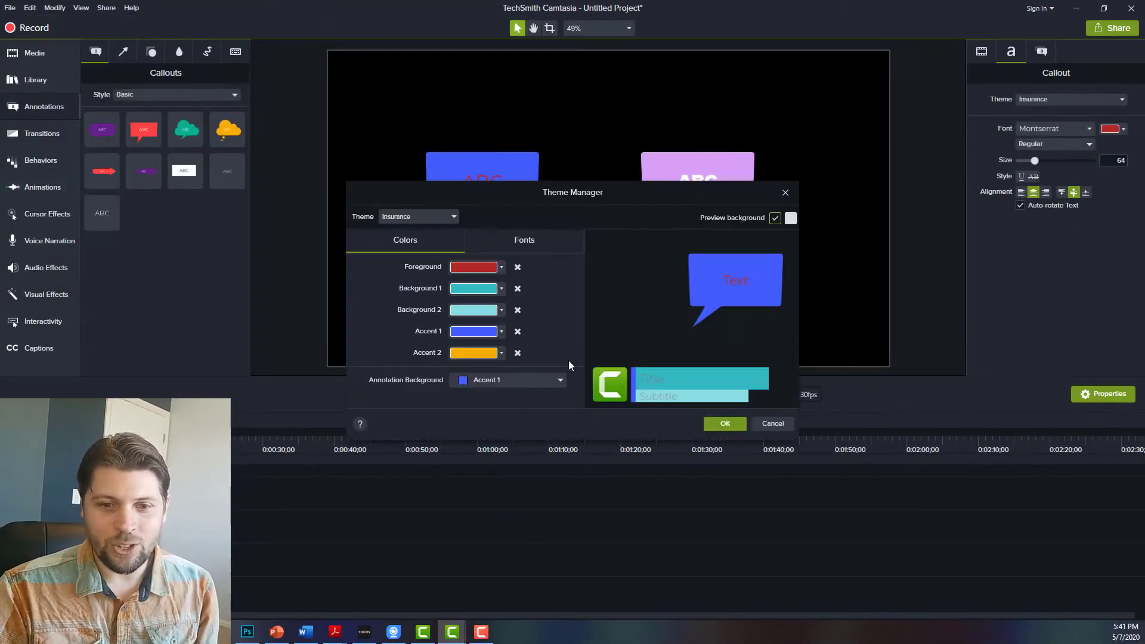
Review the Insurance theme's font and color settings in the Theme Manager.
{"action": "left_click", "coordinate": [549, 237]}
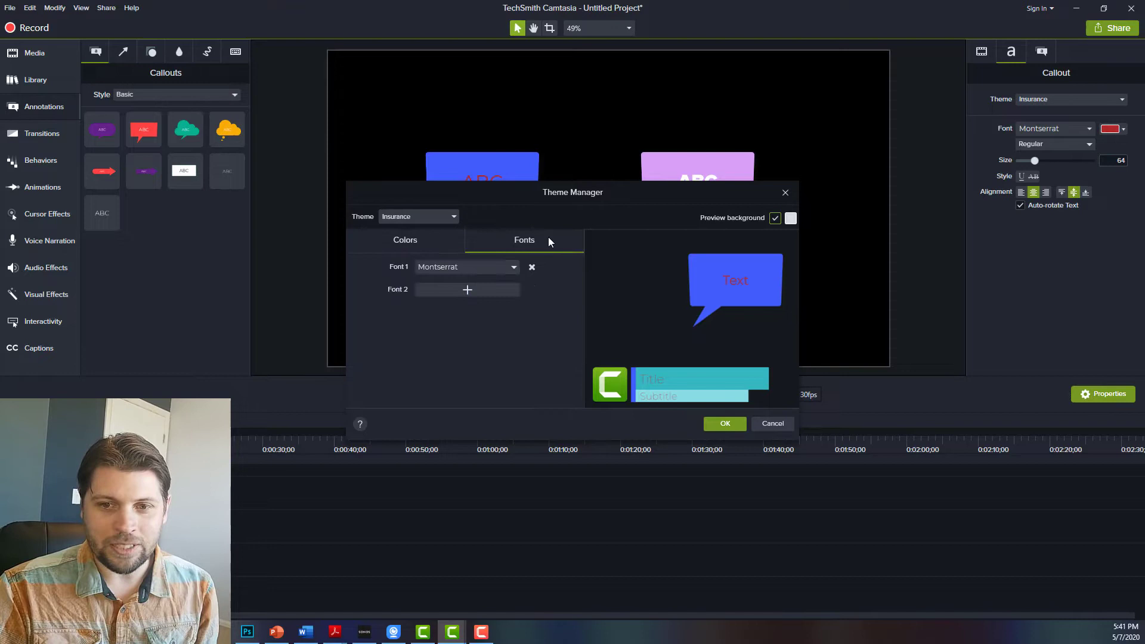
{"action": "left_click", "coordinate": [438, 238]}
{"action": "left_click", "coordinate": [359, 423]}
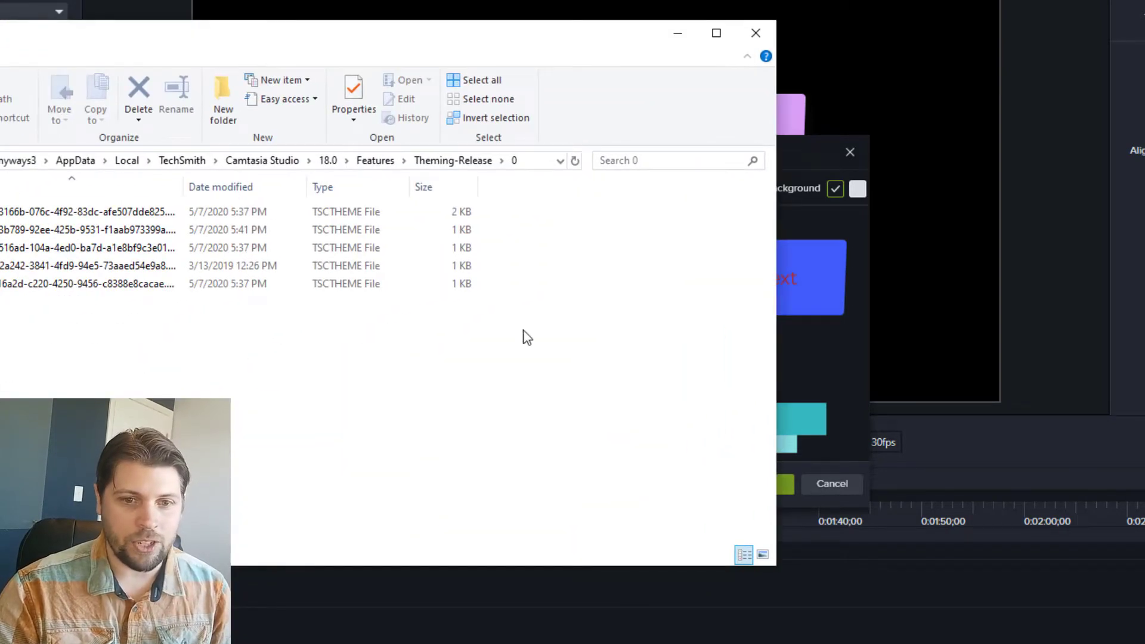
{"action": "left_click_drag", "start_coordinate": [552, 344], "coordinate": [473, 403]}
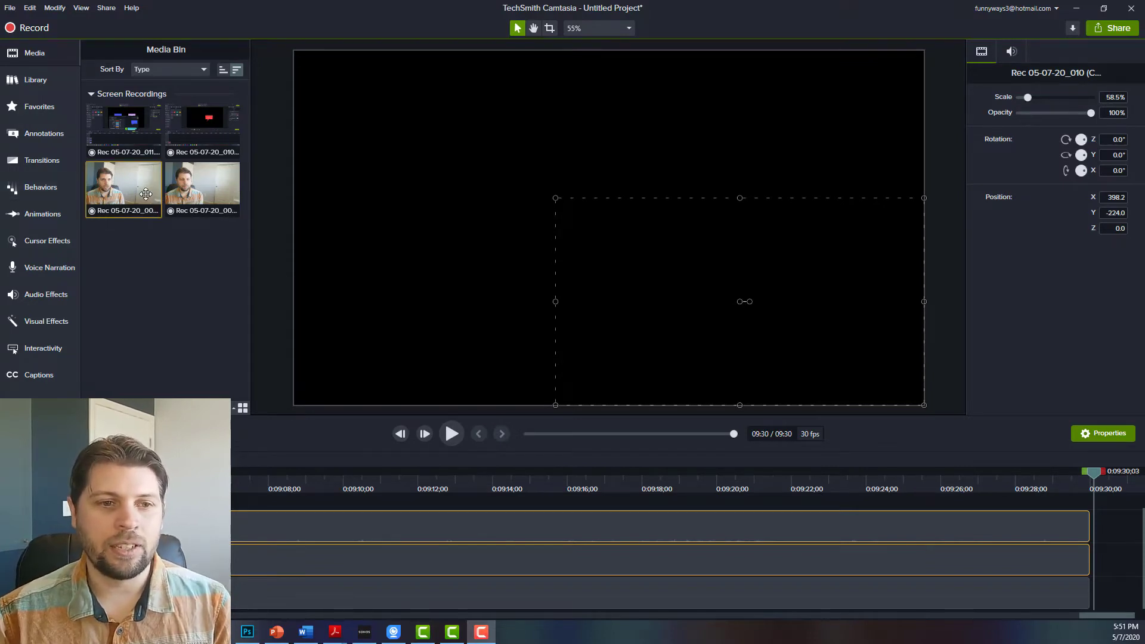
Open the Theme Manager, switch to the Communications theme, and review its logo and color settings.
{"action": "left_click", "coordinate": [122, 174]}
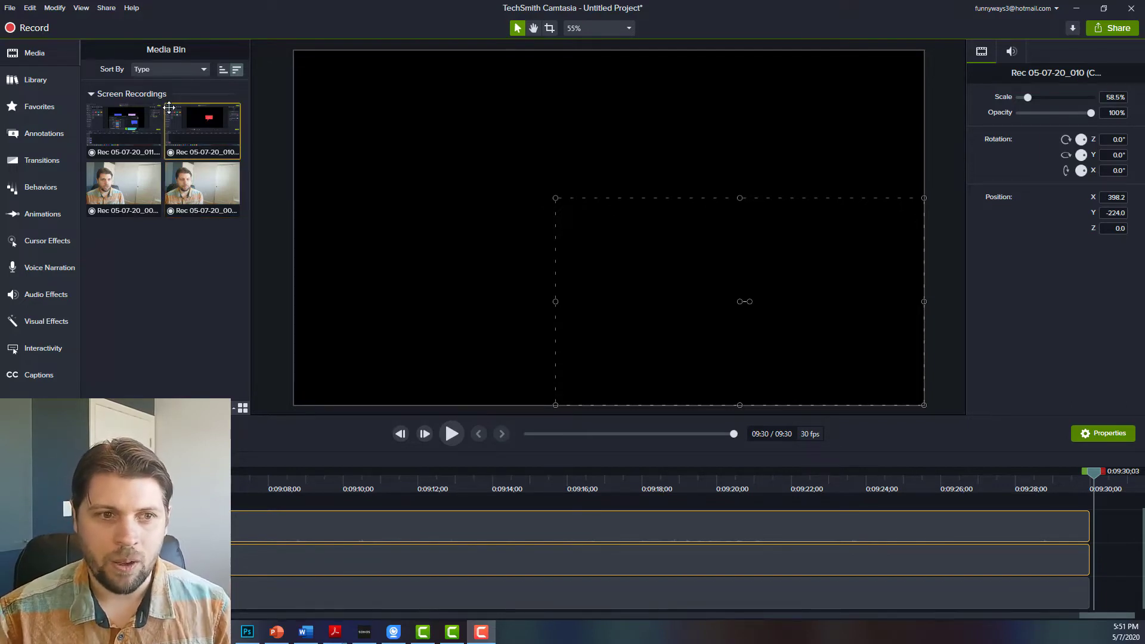
{"action": "left_click", "coordinate": [9, 8]}
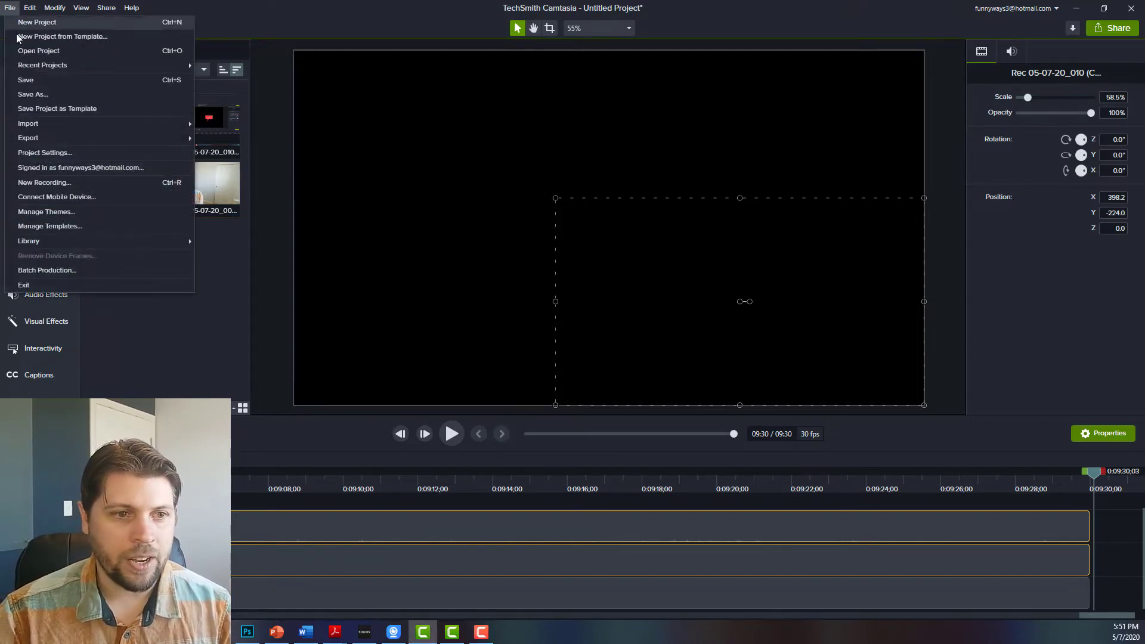
{"action": "left_click", "coordinate": [38, 211]}
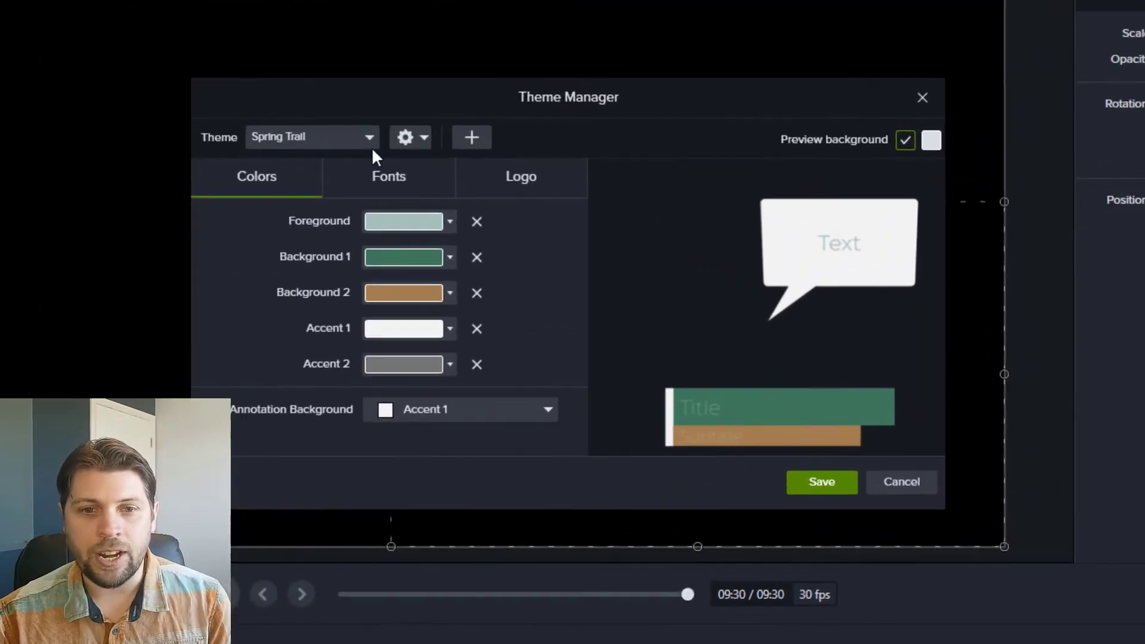
{"action": "left_click", "coordinate": [451, 217]}
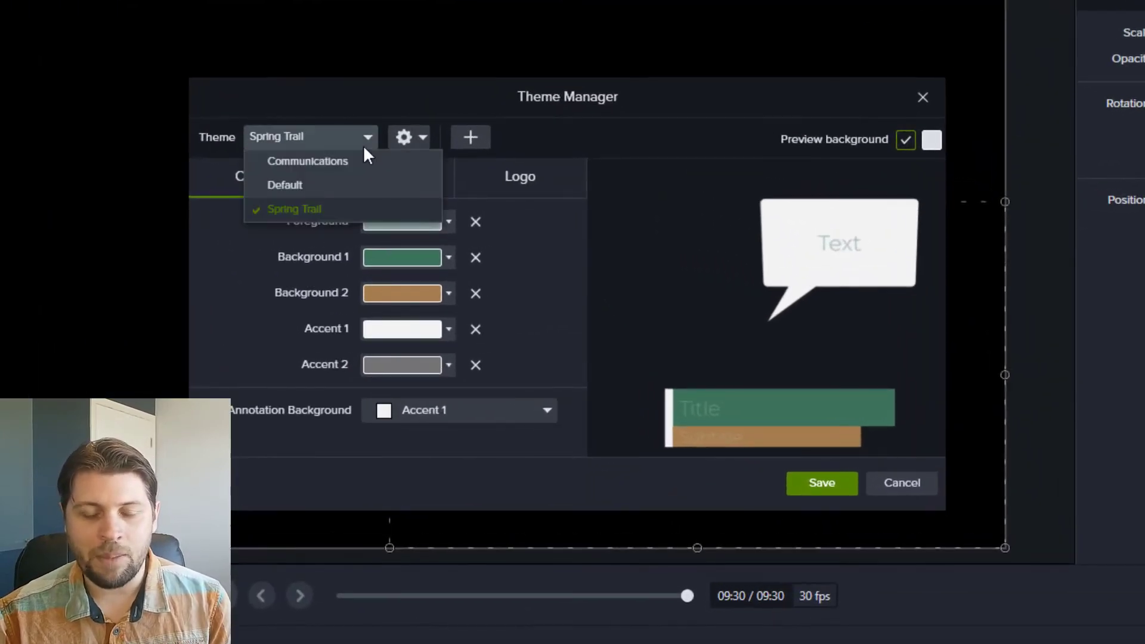
{"action": "left_click", "coordinate": [344, 160]}
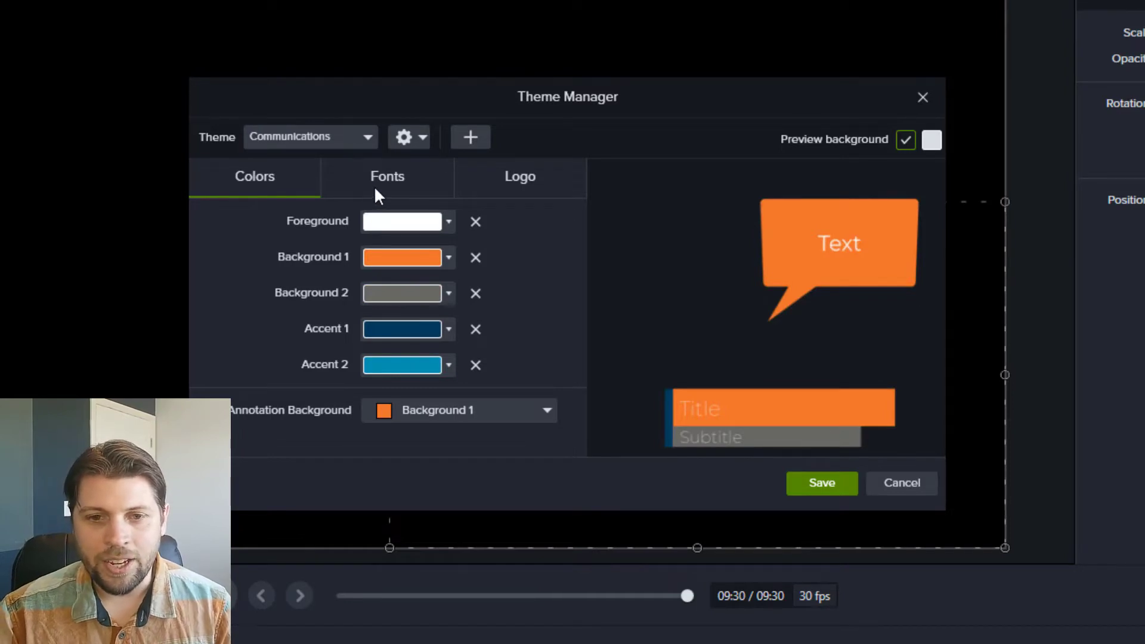
{"action": "left_click", "coordinate": [532, 194]}
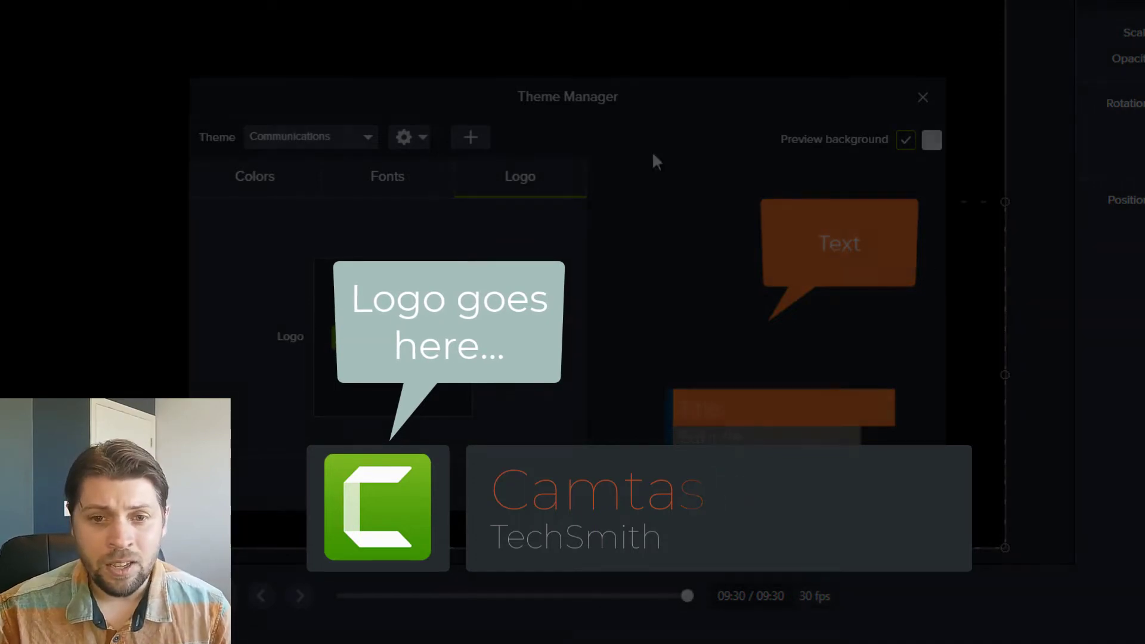
{"action": "left_click", "coordinate": [222, 177]}
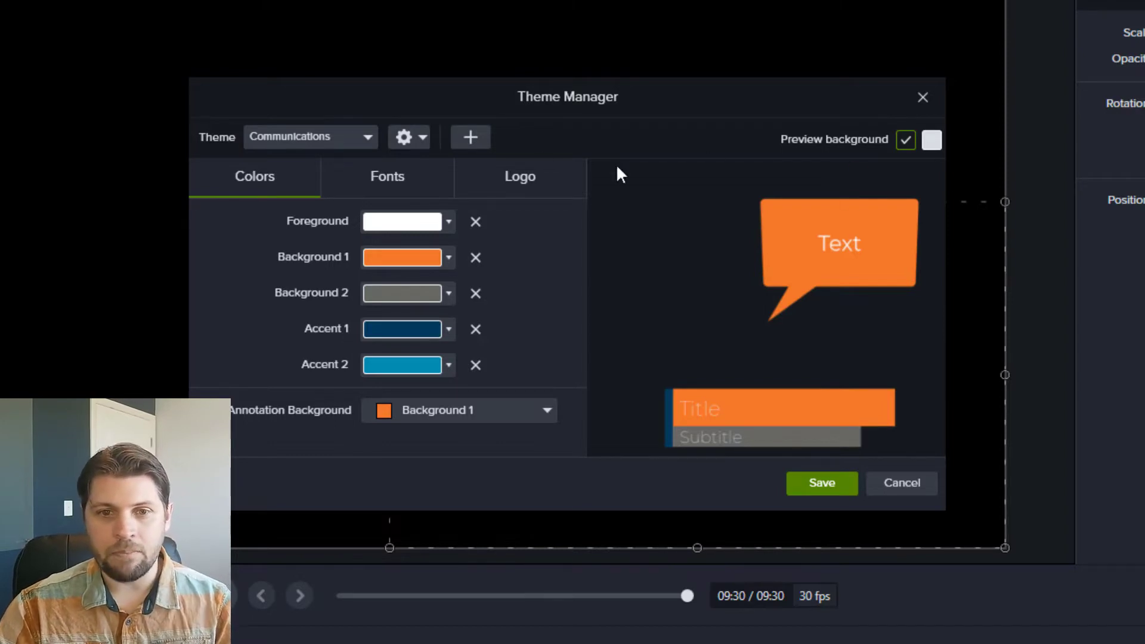
Start exporting the Communications theme as Communications.camtheme in the Training_Is_Blank folder.
{"action": "left_click", "coordinate": [422, 139]}
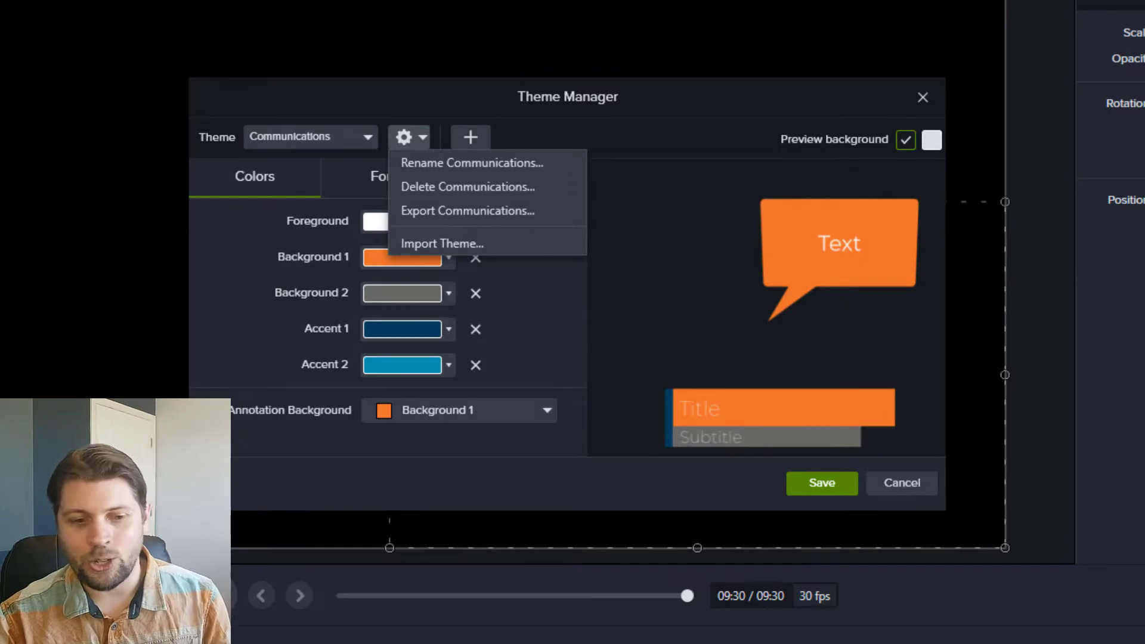
{"action": "key", "text": "Escape"}
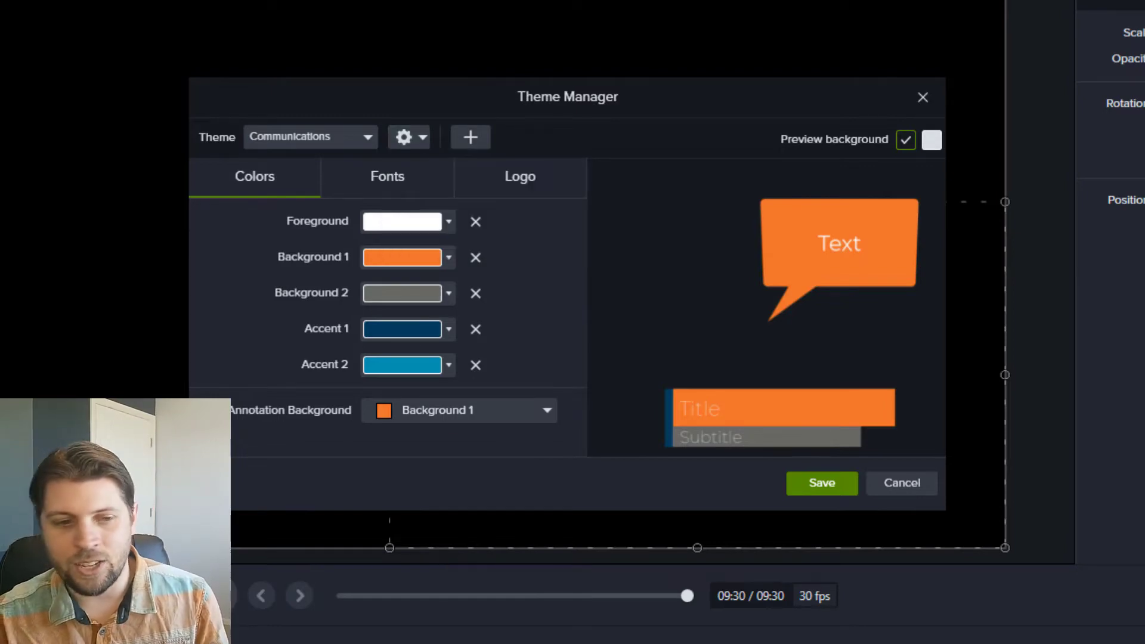
{"action": "key", "text": "alt+Tab"}
{"action": "left_click_drag", "start_coordinate": [859, 174], "coordinate": [659, 72]}
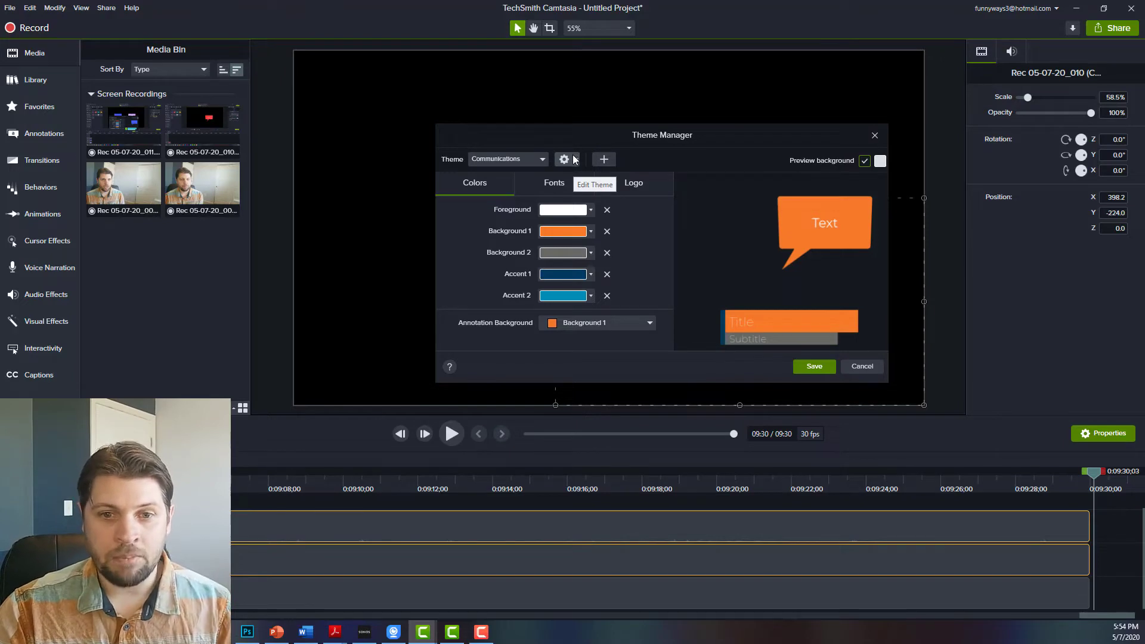
{"action": "left_click", "coordinate": [575, 158]}
{"action": "left_click", "coordinate": [580, 207]}
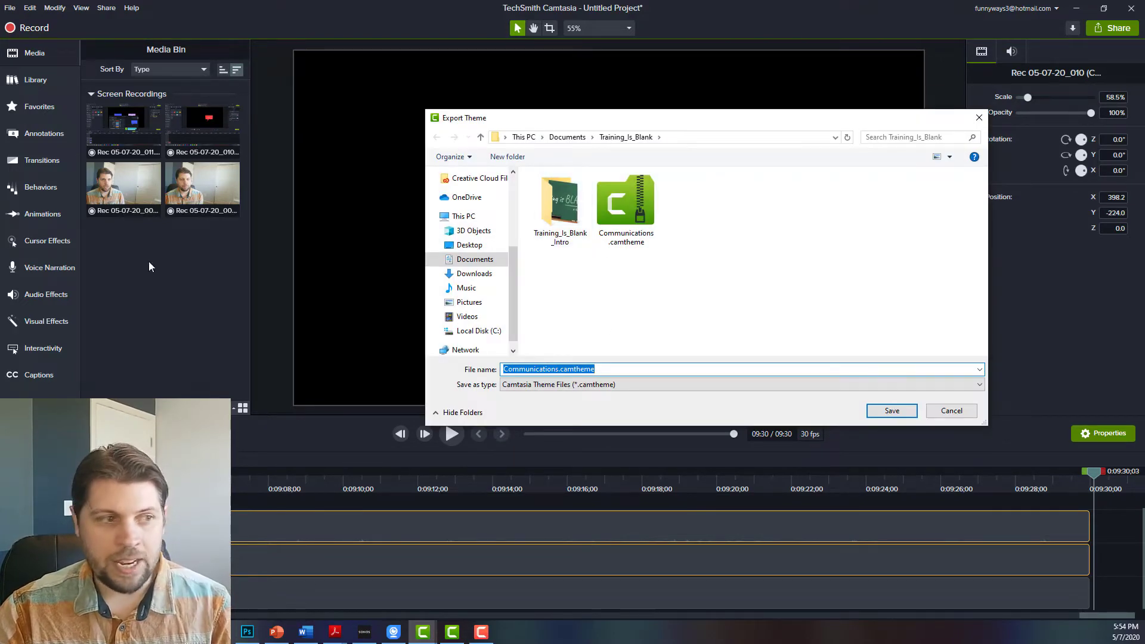
View the stored .tsctheme files in the Theming-Release folder in File Explorer, and cancel the theme export.
{"action": "left_click", "coordinate": [160, 632]}
{"action": "left_click_drag", "start_coordinate": [815, 127], "coordinate": [672, 90]}
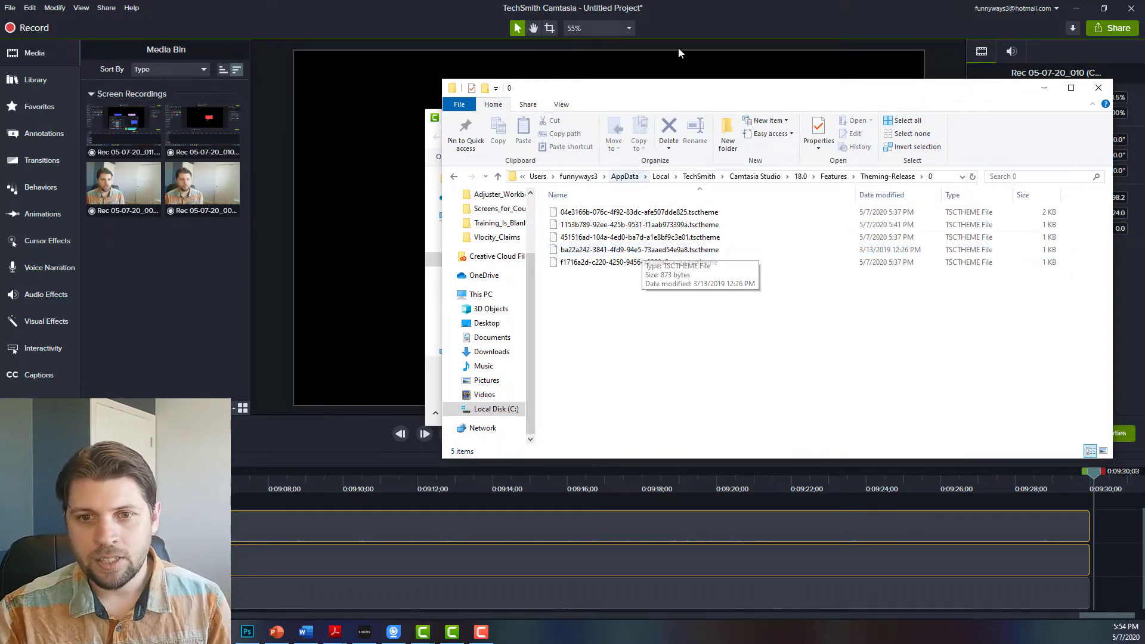
{"action": "left_click_drag", "start_coordinate": [745, 94], "coordinate": [0, 173]}
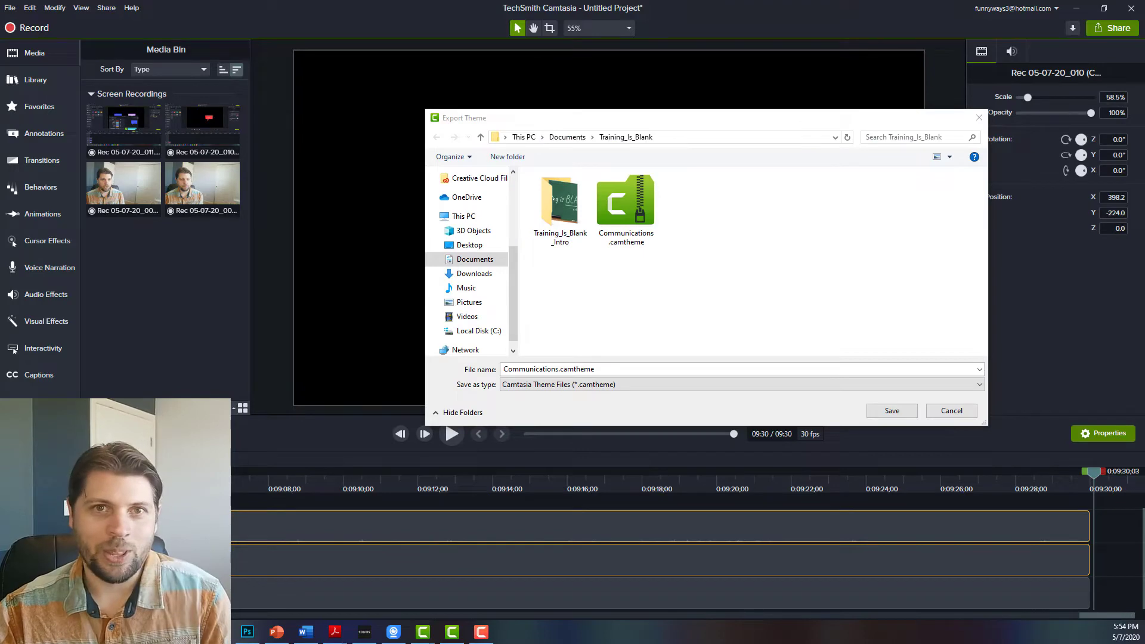
{"action": "left_click", "coordinate": [952, 411]}
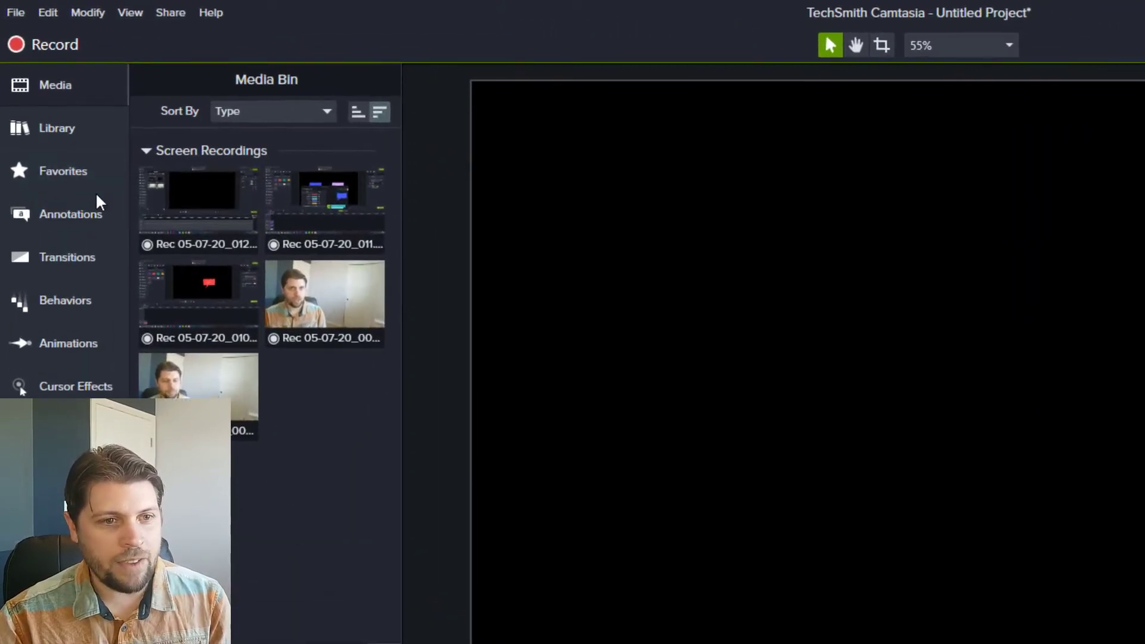
Add the green cloud callout to the favorites, view it among them, and remove it from the favorites.
{"action": "left_click", "coordinate": [64, 173]}
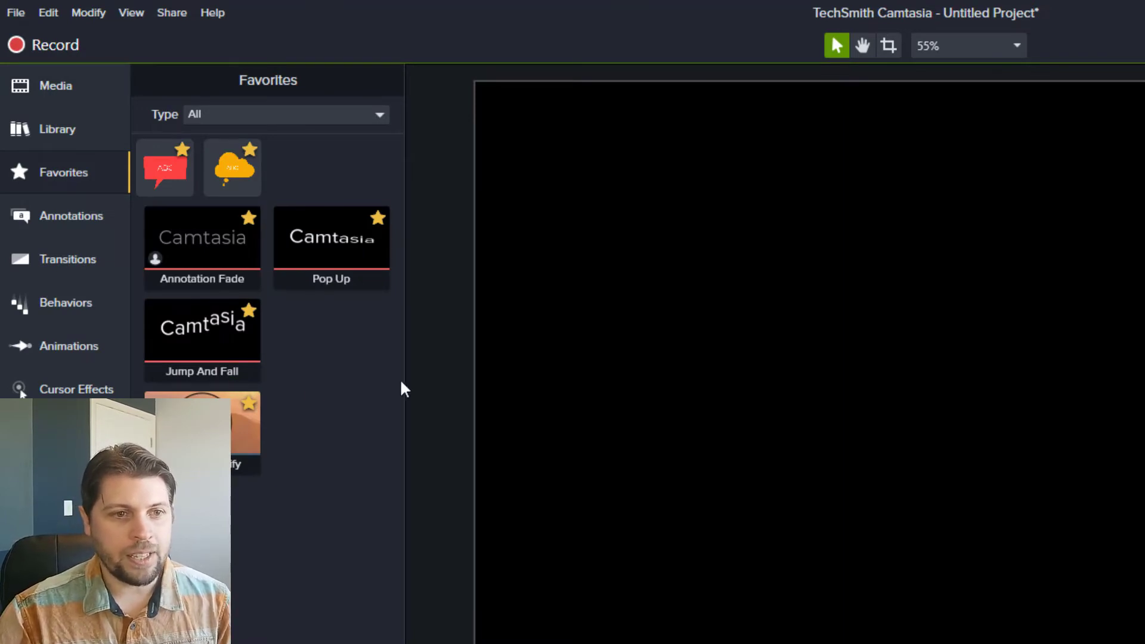
{"action": "left_click", "coordinate": [59, 214]}
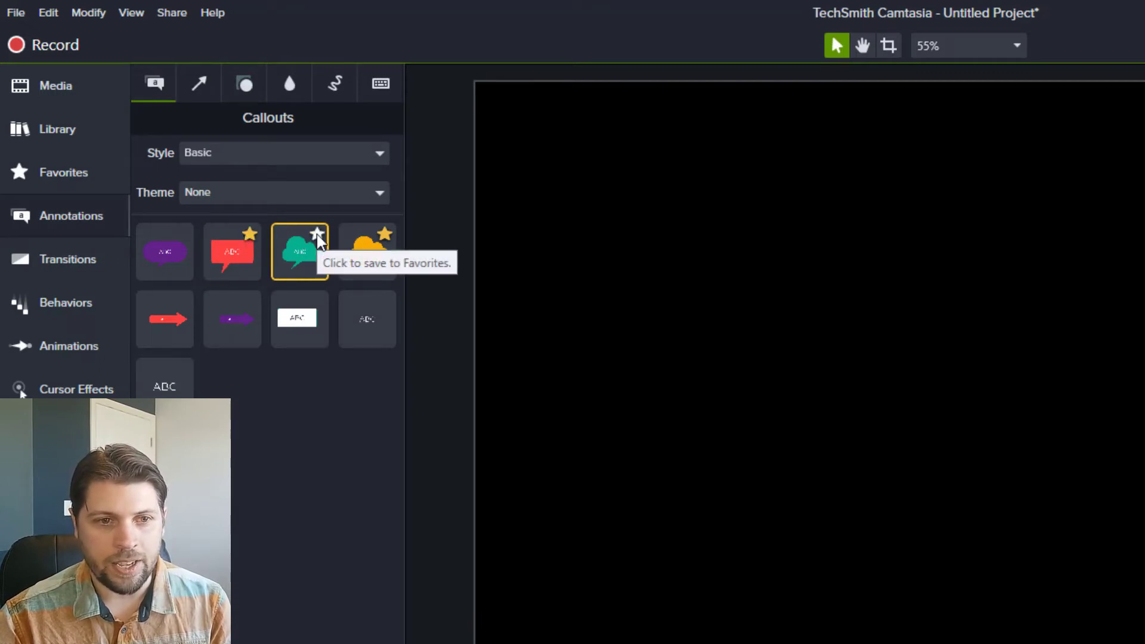
{"action": "left_click", "coordinate": [317, 234]}
{"action": "left_click", "coordinate": [69, 173]}
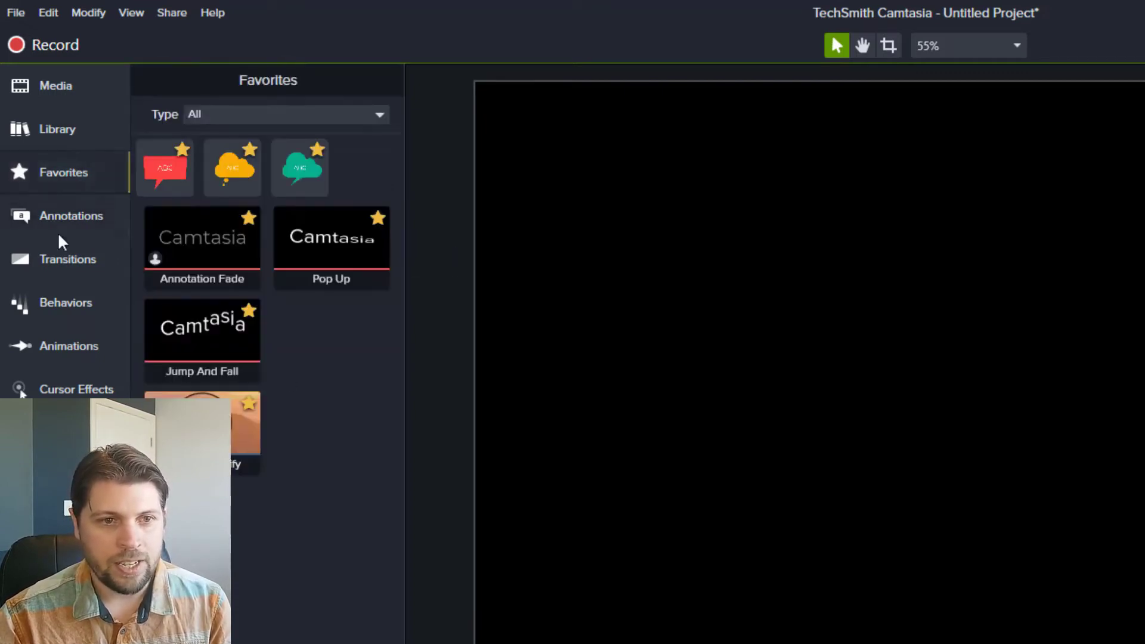
{"action": "left_click", "coordinate": [315, 152]}
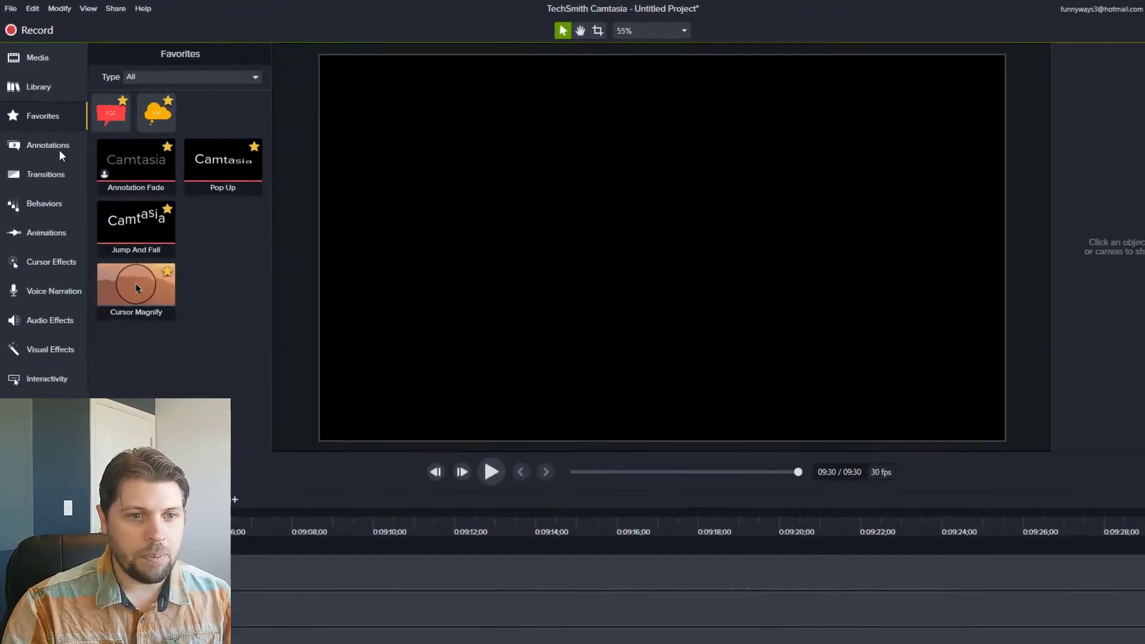
Show callouts of all styles and place the blue text rectangle callout on the right half of the canvas.
{"action": "left_click", "coordinate": [71, 215]}
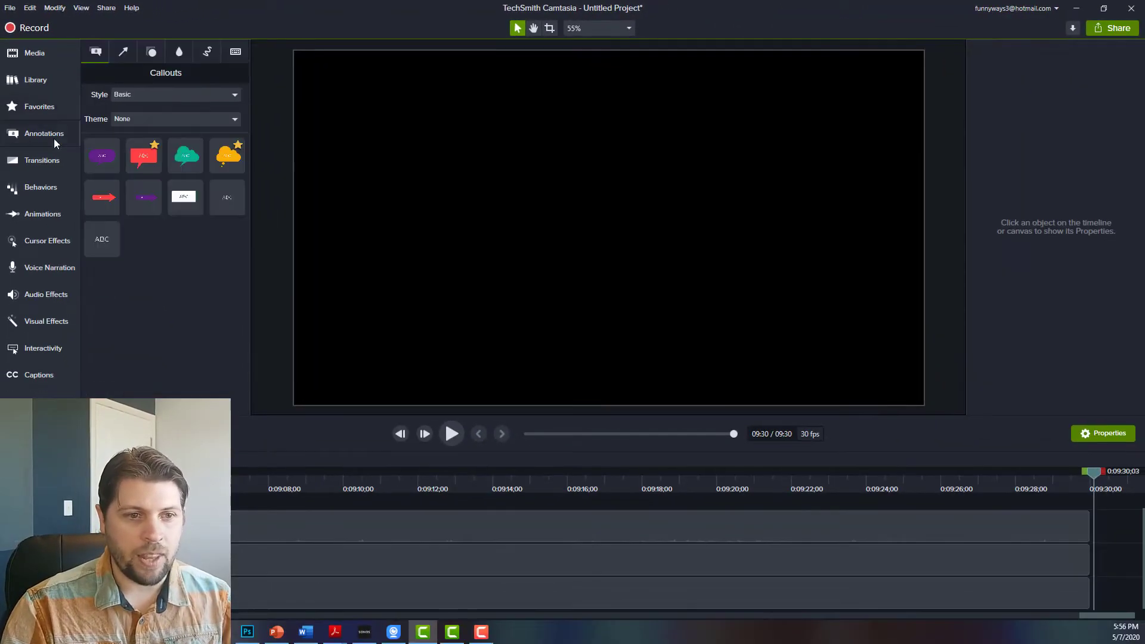
{"action": "left_click", "coordinate": [182, 93]}
{"action": "left_click", "coordinate": [141, 112]}
{"action": "scroll", "coordinate": [206, 225], "scroll_direction": "down", "scroll_amount": 3}
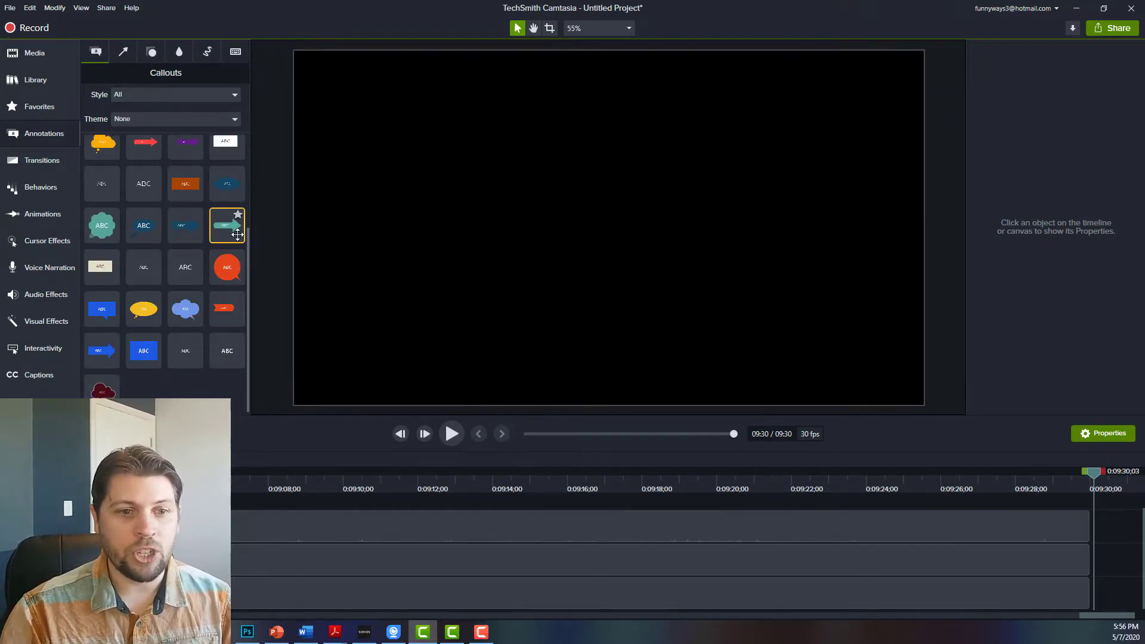
{"action": "left_click_drag", "start_coordinate": [143, 351], "coordinate": [766, 262]}
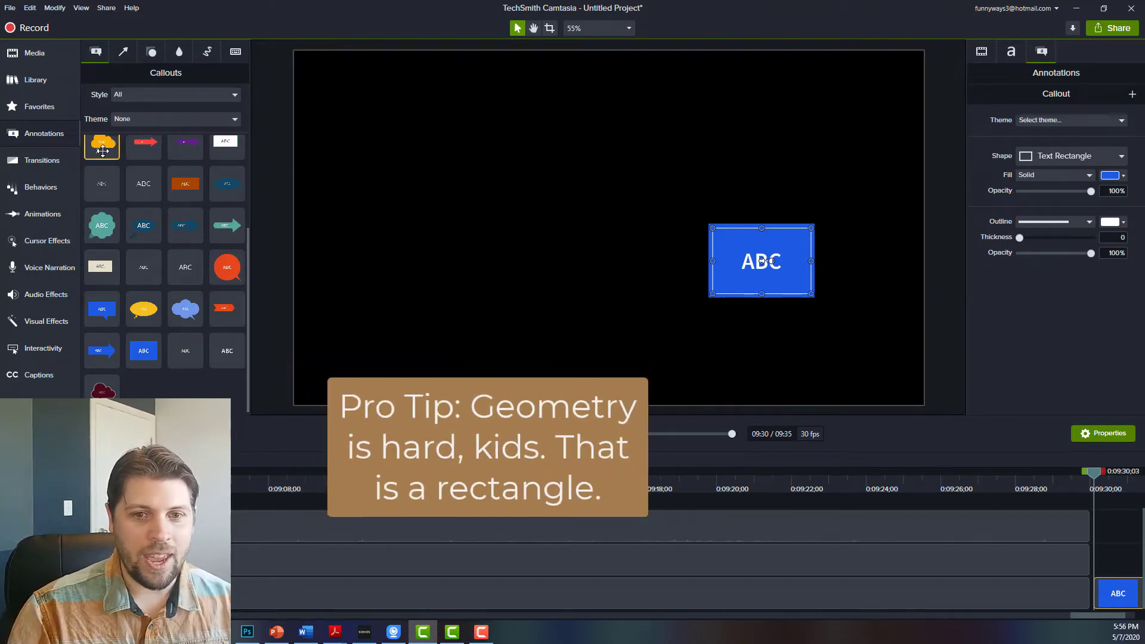
Try the orange and green thought bubble callouts on the canvas, and delete both of them.
{"action": "left_click_drag", "start_coordinate": [102, 146], "coordinate": [566, 194]}
{"action": "scroll", "coordinate": [197, 261], "scroll_direction": "up", "scroll_amount": 2}
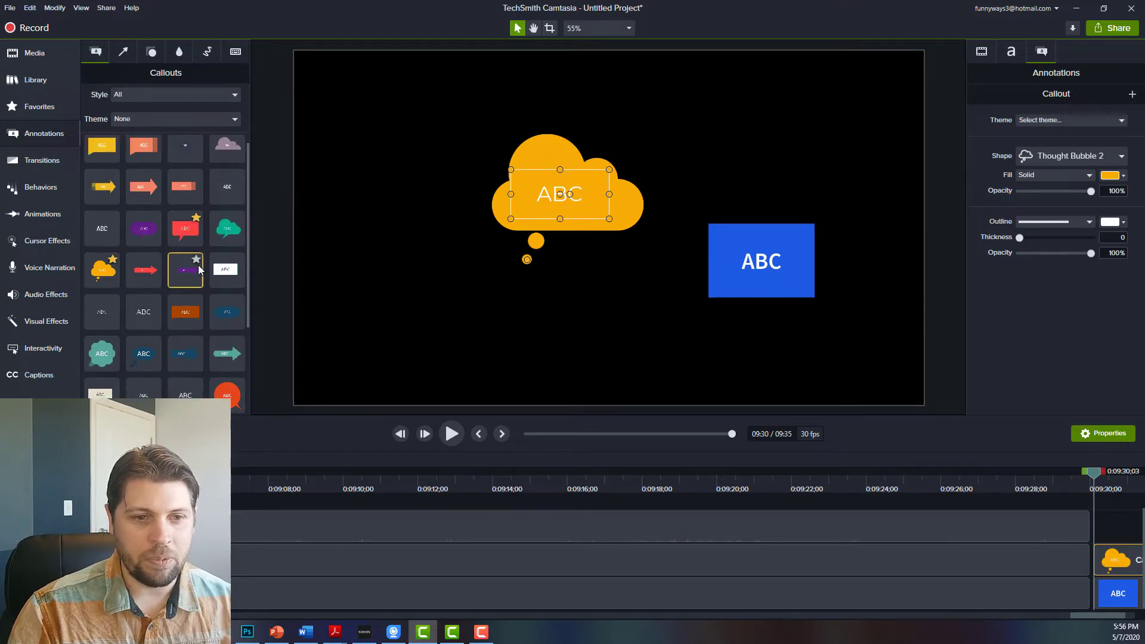
{"action": "left_click_drag", "start_coordinate": [227, 228], "coordinate": [428, 292]}
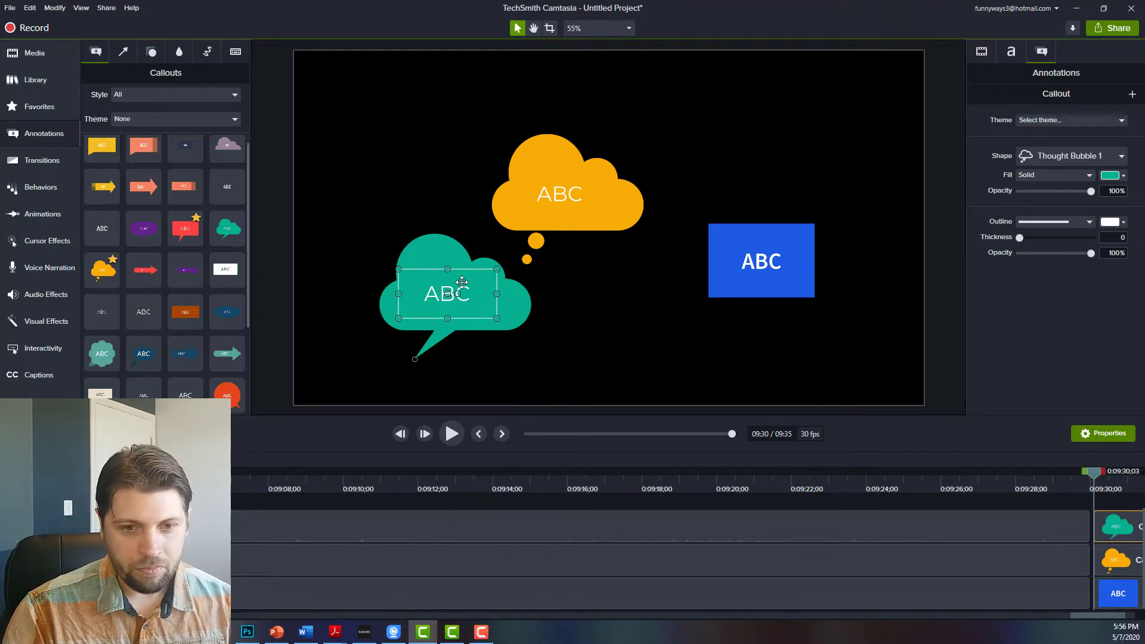
{"action": "key", "text": "Delete"}
{"action": "left_click", "coordinate": [540, 217]}
{"action": "key", "text": "Delete"}
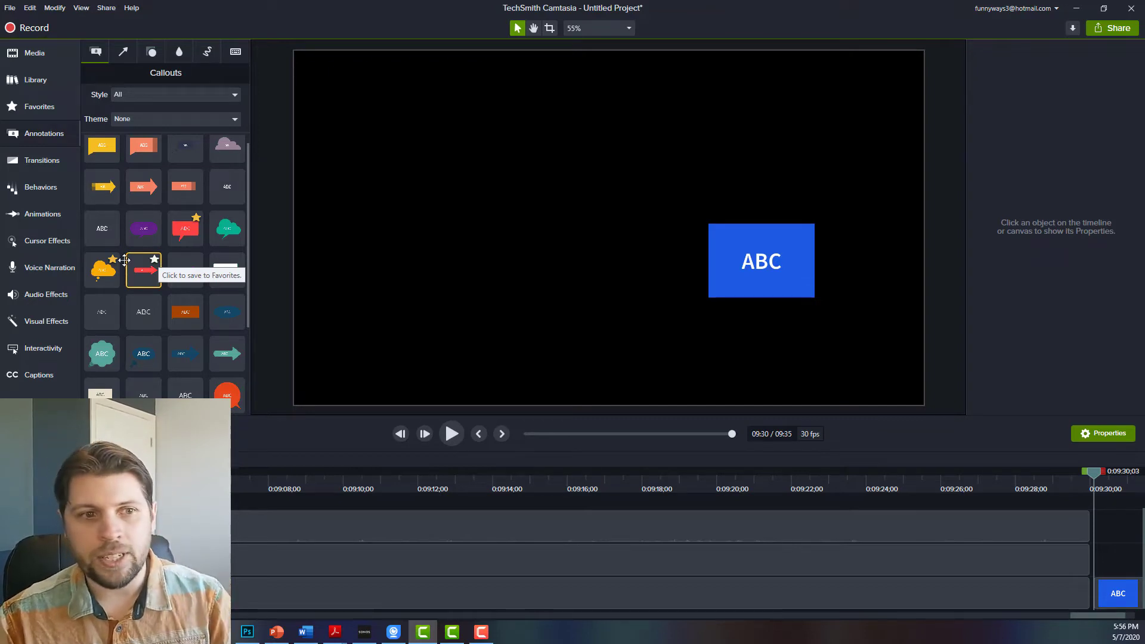
Apply the Pop Up behavior to the blue rectangle callout and play back its entrance animation.
{"action": "left_click", "coordinate": [41, 107]}
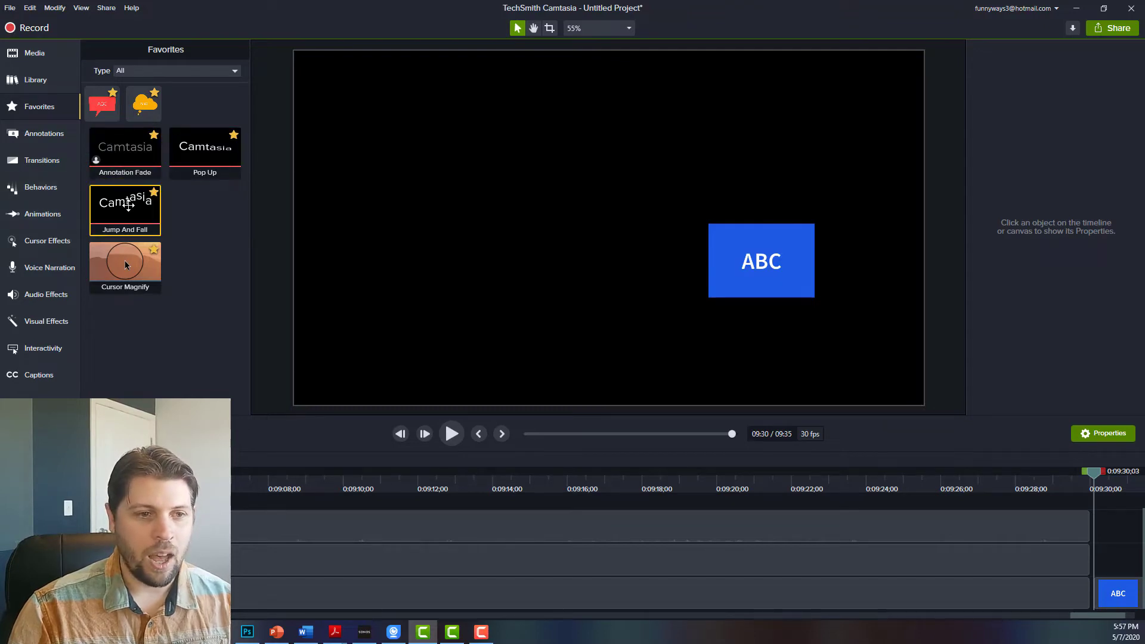
{"action": "left_click", "coordinate": [46, 187]}
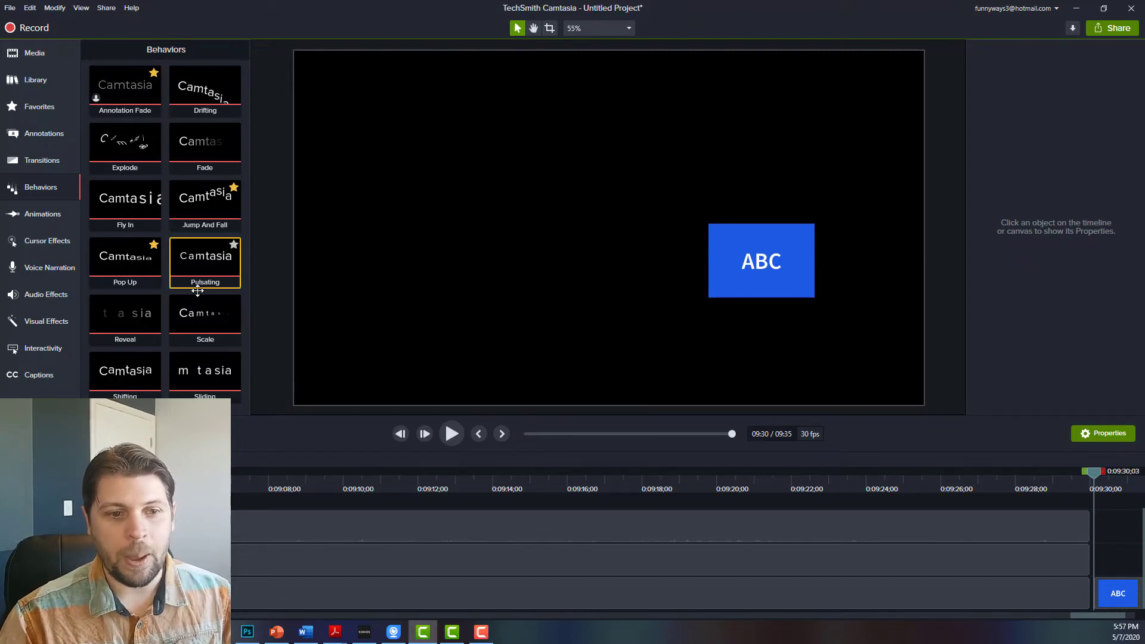
{"action": "left_click_drag", "start_coordinate": [127, 276], "coordinate": [481, 224]}
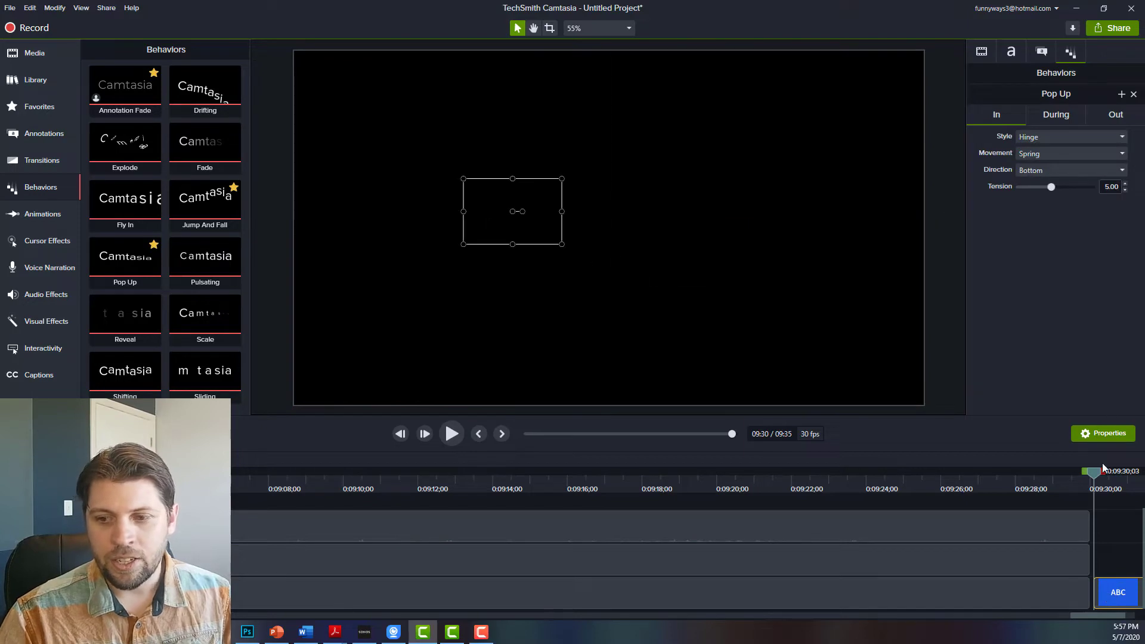
{"action": "key", "text": "space"}
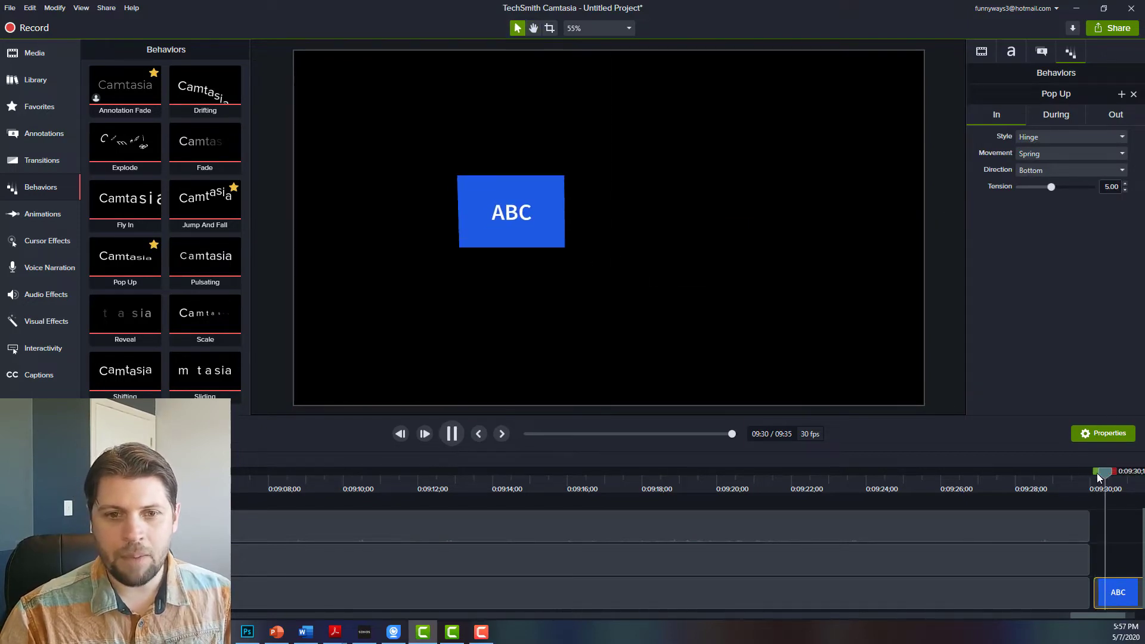
{"action": "key", "text": "space"}
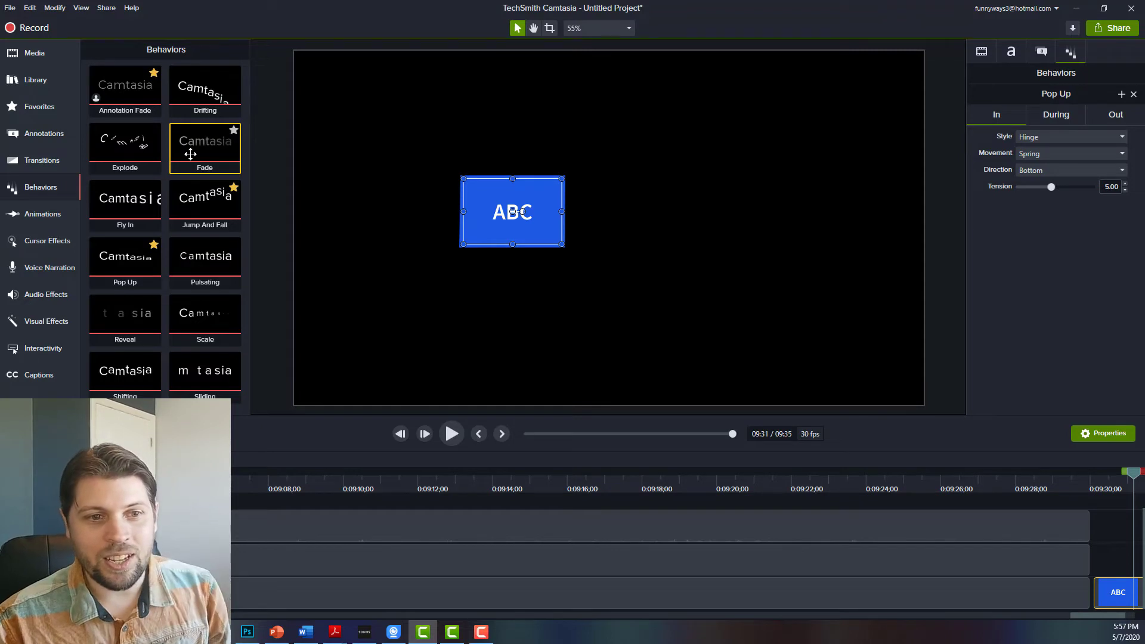
Add the Explode behavior to the blue rectangle callout and play back its combined entrance animation.
{"action": "left_click_drag", "start_coordinate": [130, 155], "coordinate": [501, 224]}
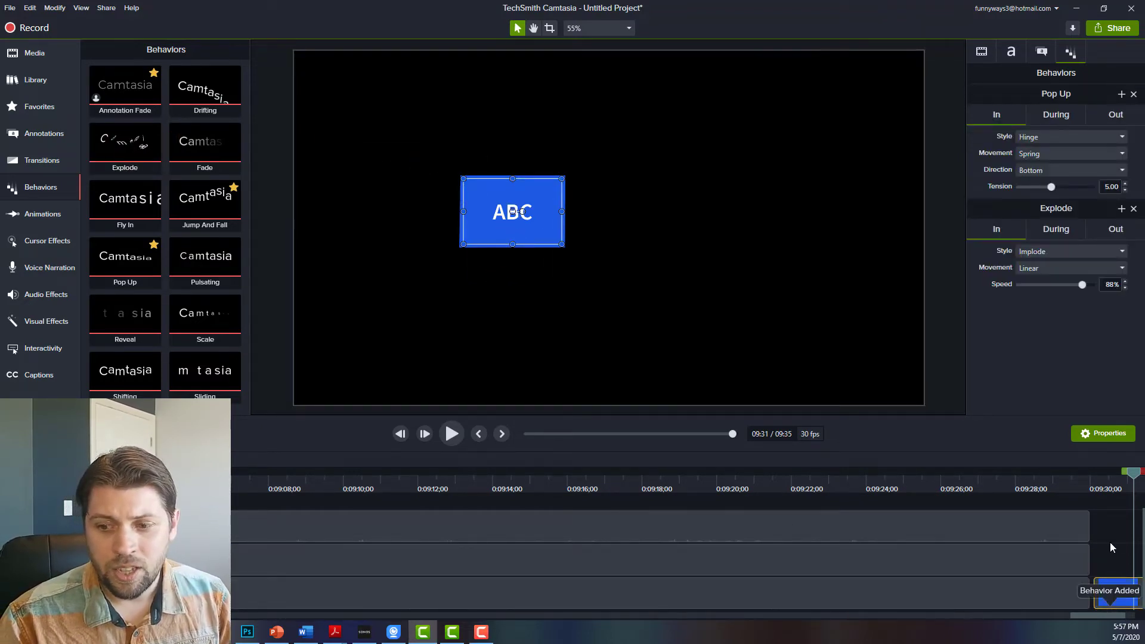
{"action": "left_click", "coordinate": [1097, 489]}
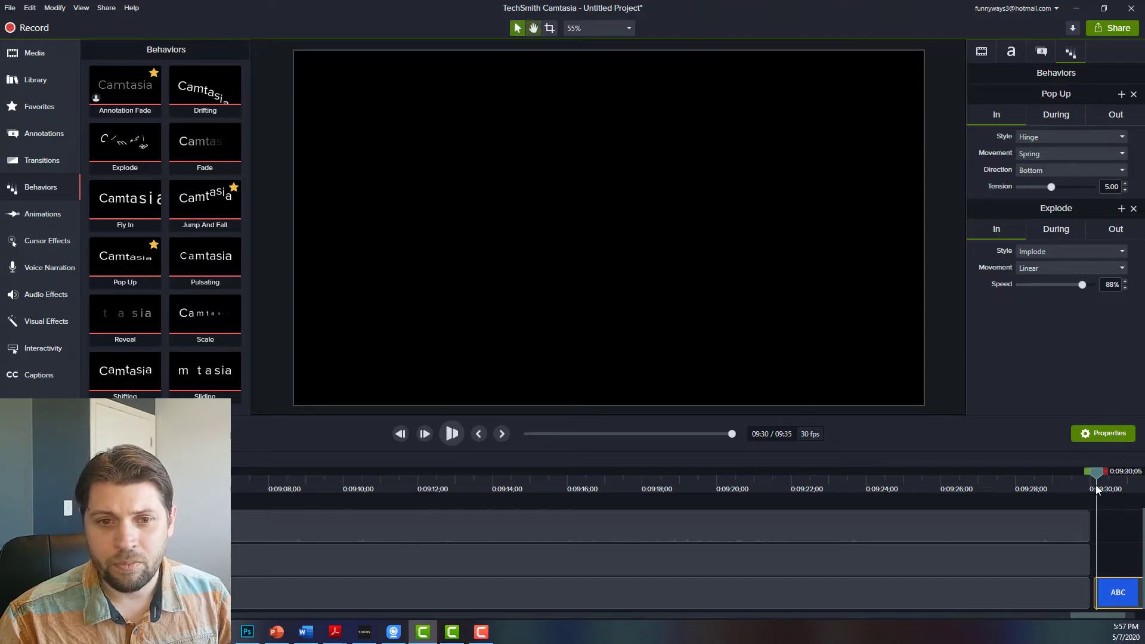
{"action": "key", "text": "space"}
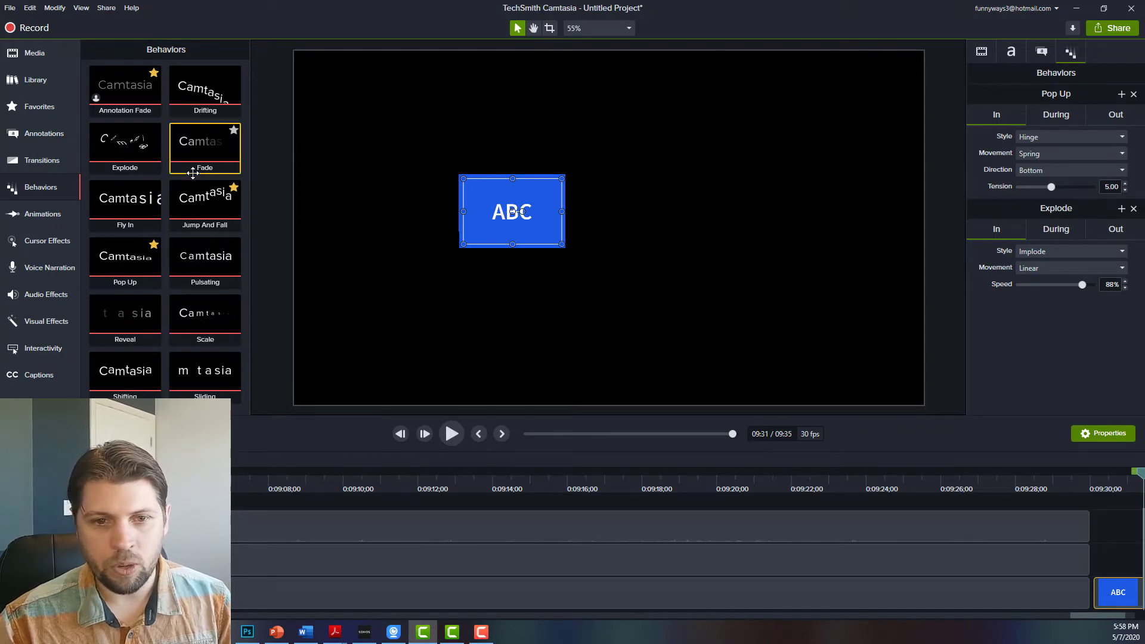
Add the Fade behavior to the blue rectangle callout and delete its Explode and Pop Up behaviors from the timeline clip.
{"action": "left_click_drag", "start_coordinate": [201, 148], "coordinate": [496, 223]}
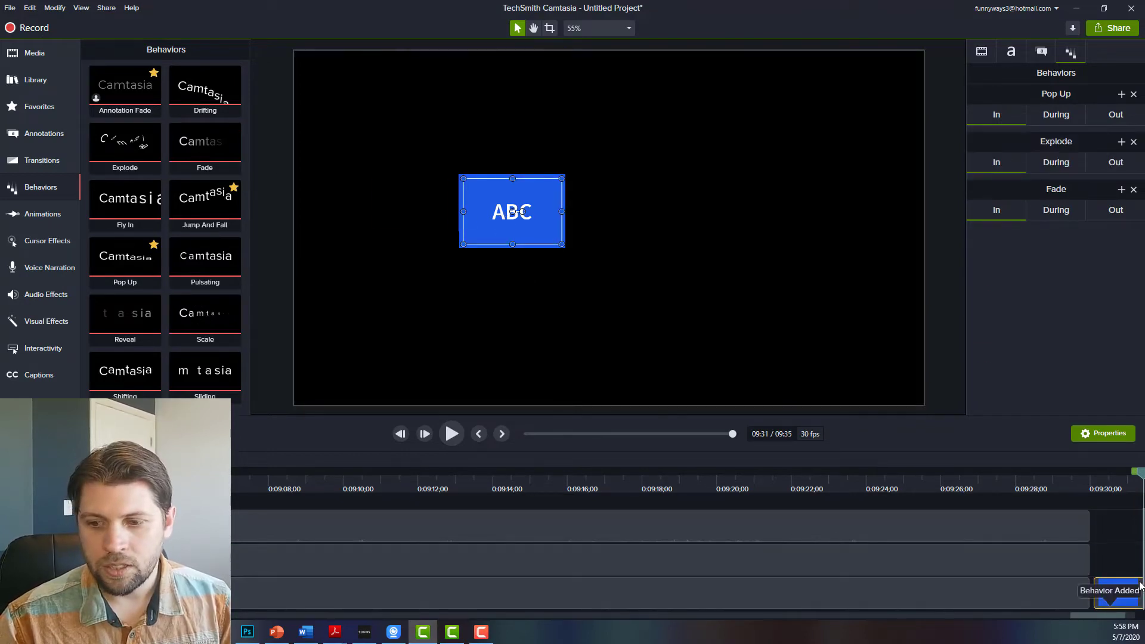
{"action": "scroll", "coordinate": [1093, 613], "scroll_direction": "right", "scroll_amount": 3}
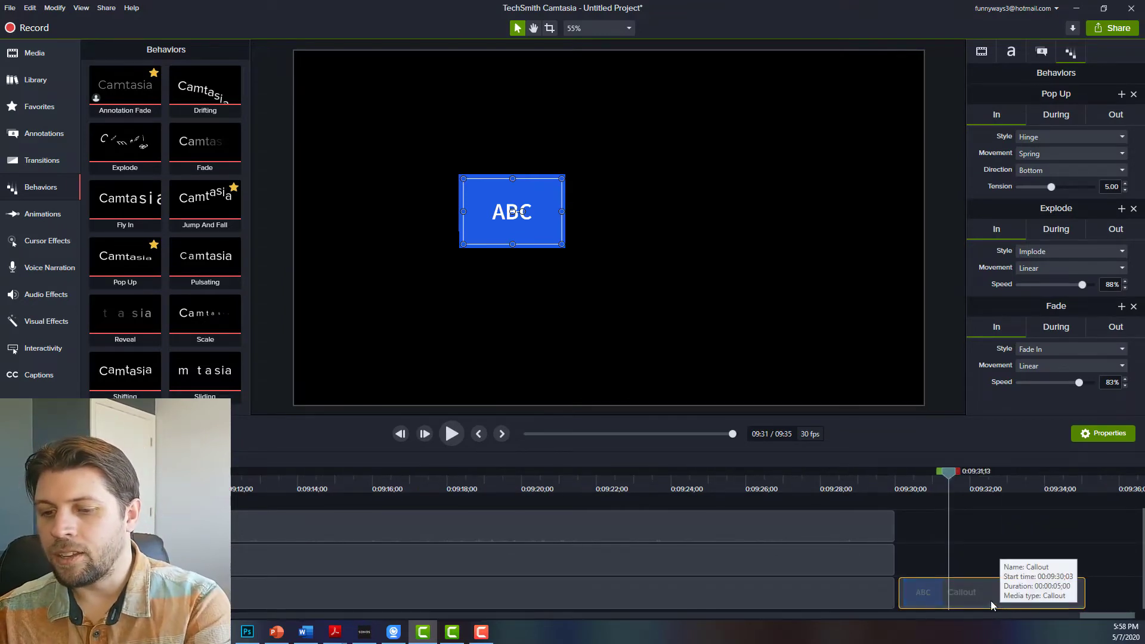
{"action": "left_click", "coordinate": [992, 605]}
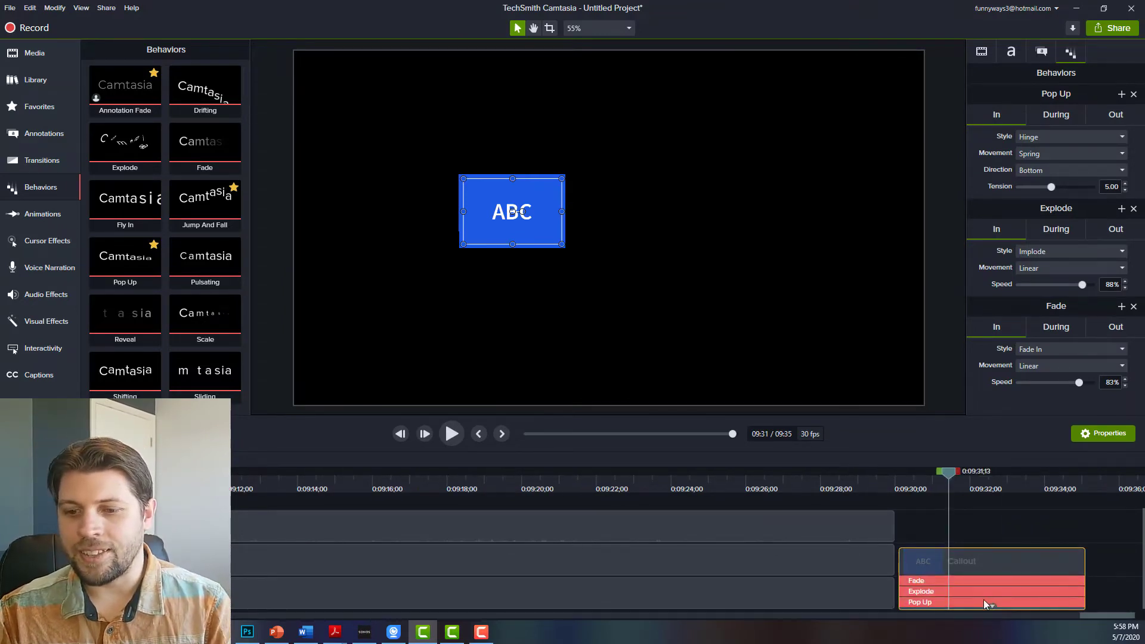
{"action": "left_click", "coordinate": [967, 592]}
{"action": "key", "text": "Delete"}
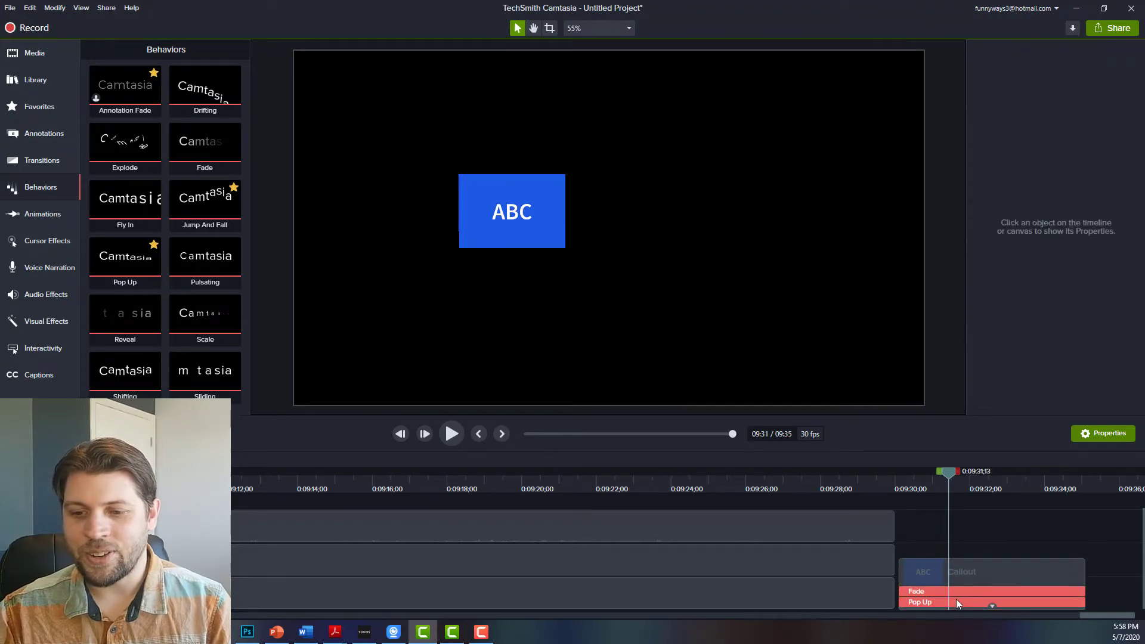
{"action": "left_click", "coordinate": [955, 599]}
{"action": "key", "text": "Delete"}
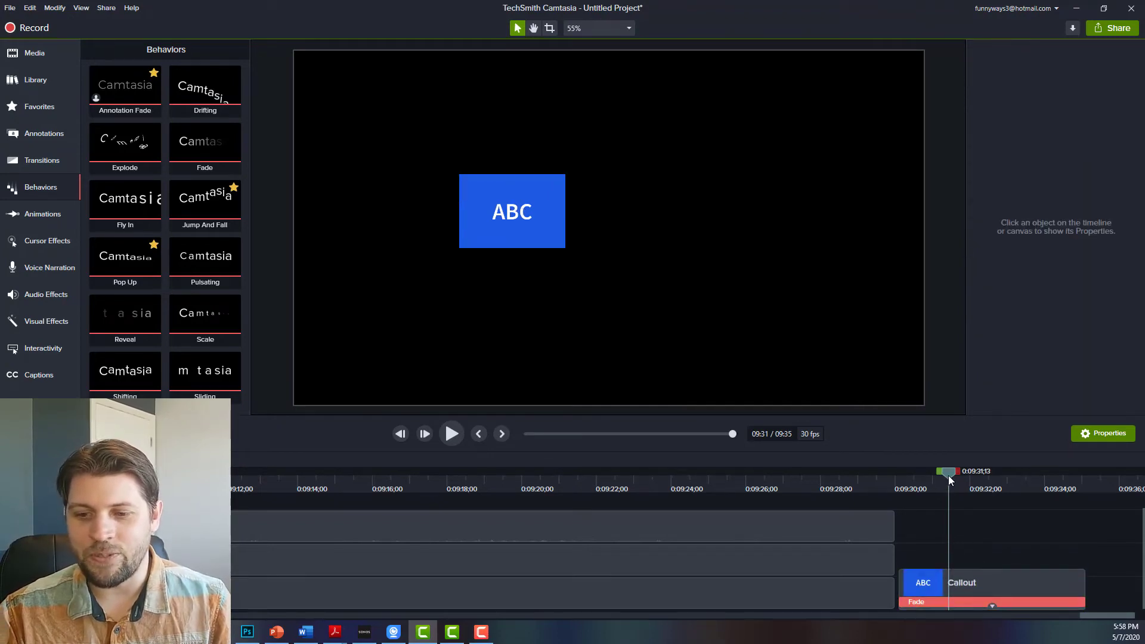
Play back the blue callout from its start to preview the Fade behavior, and return the playhead to the clip's beginning.
{"action": "left_click_drag", "start_coordinate": [948, 475], "coordinate": [894, 458]}
{"action": "key", "text": "space"}
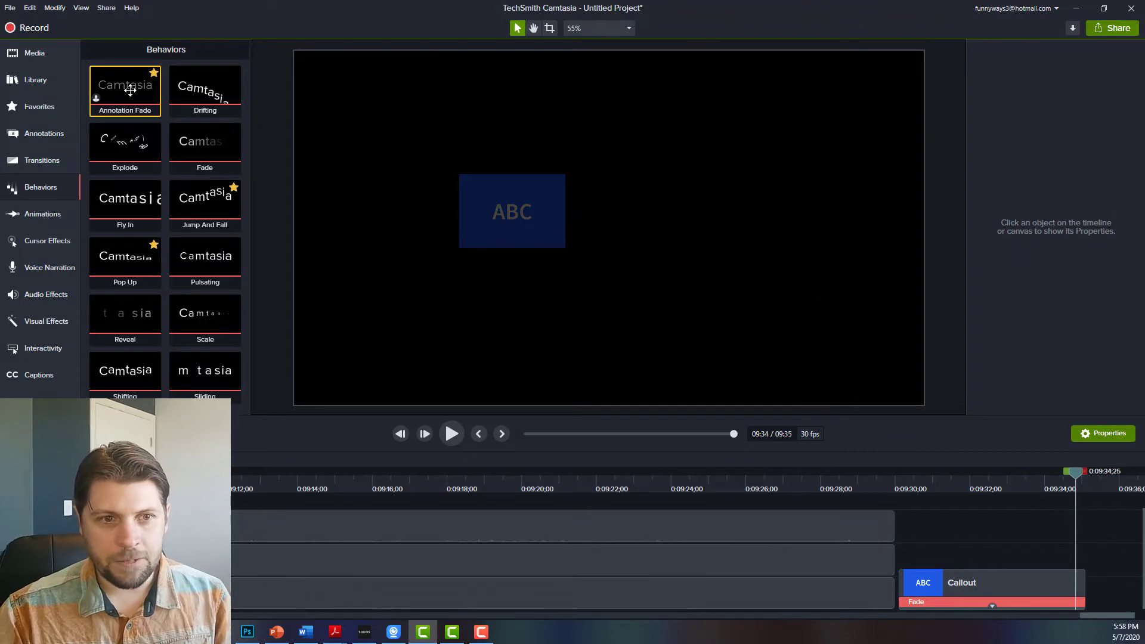
{"action": "left_click", "coordinate": [904, 480]}
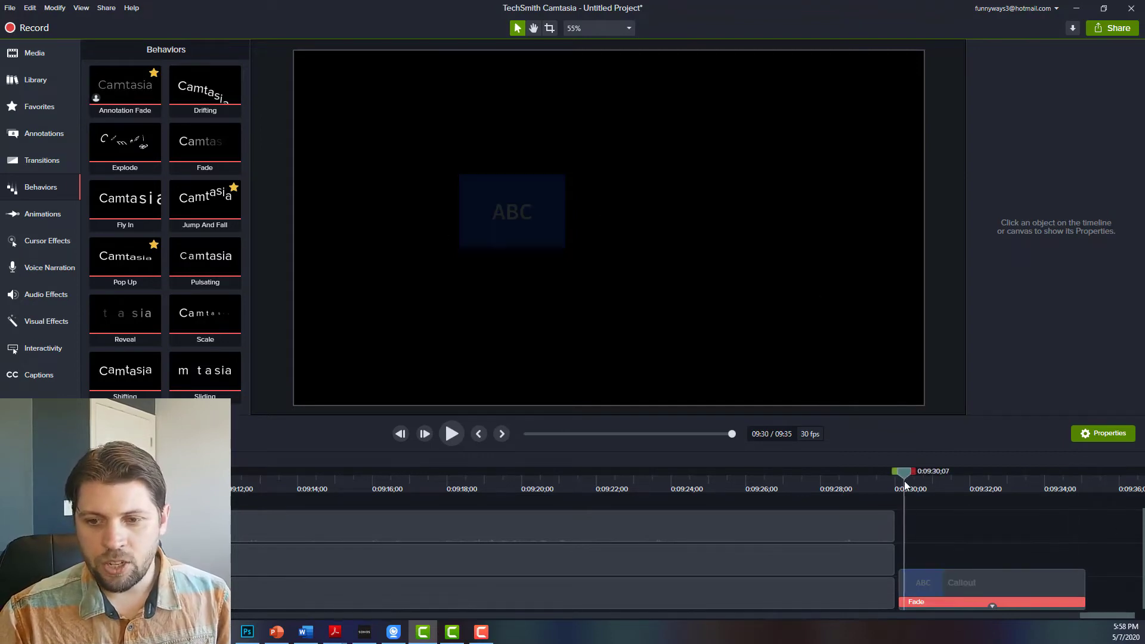
Select the Fade behavior on the callout's timeline clip and set its In speed to 93%.
{"action": "left_click", "coordinate": [1103, 433]}
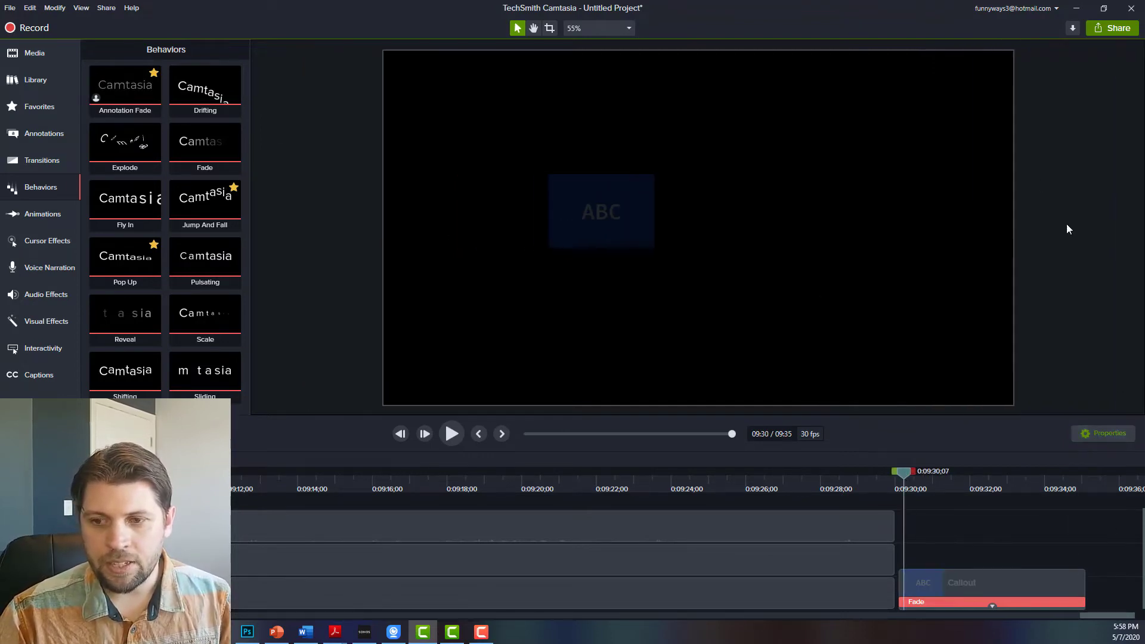
{"action": "left_click", "coordinate": [1124, 432]}
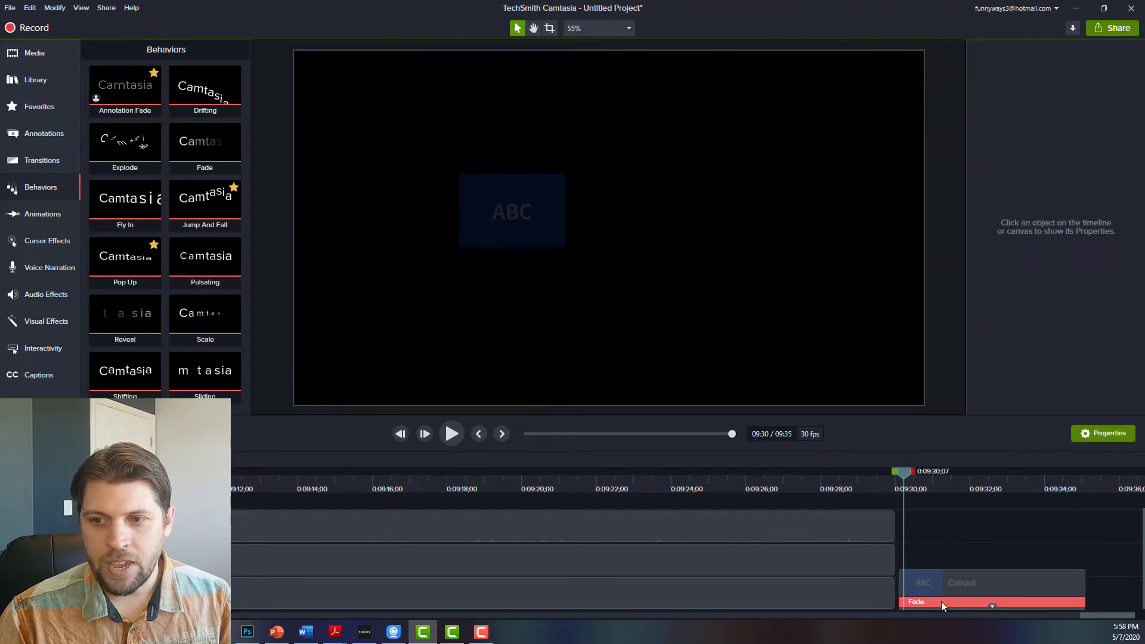
{"action": "left_click", "coordinate": [940, 601]}
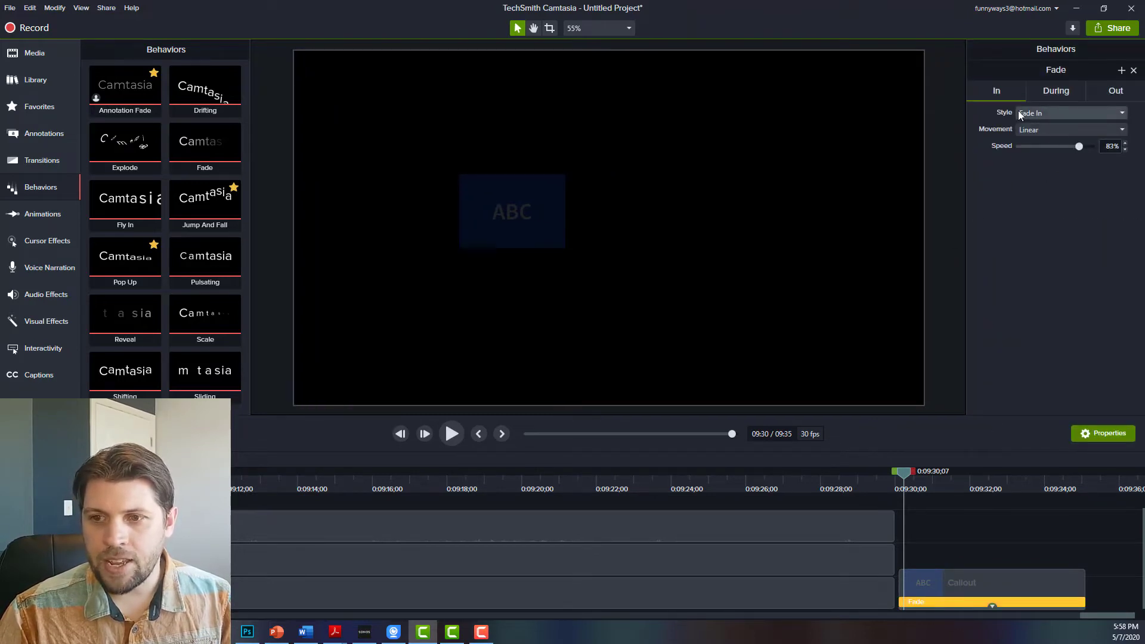
{"action": "left_click_drag", "start_coordinate": [1082, 146], "coordinate": [1089, 145]}
Set the During style of the callout's Fade behavior to Pulsate.
{"action": "left_click", "coordinate": [1048, 91]}
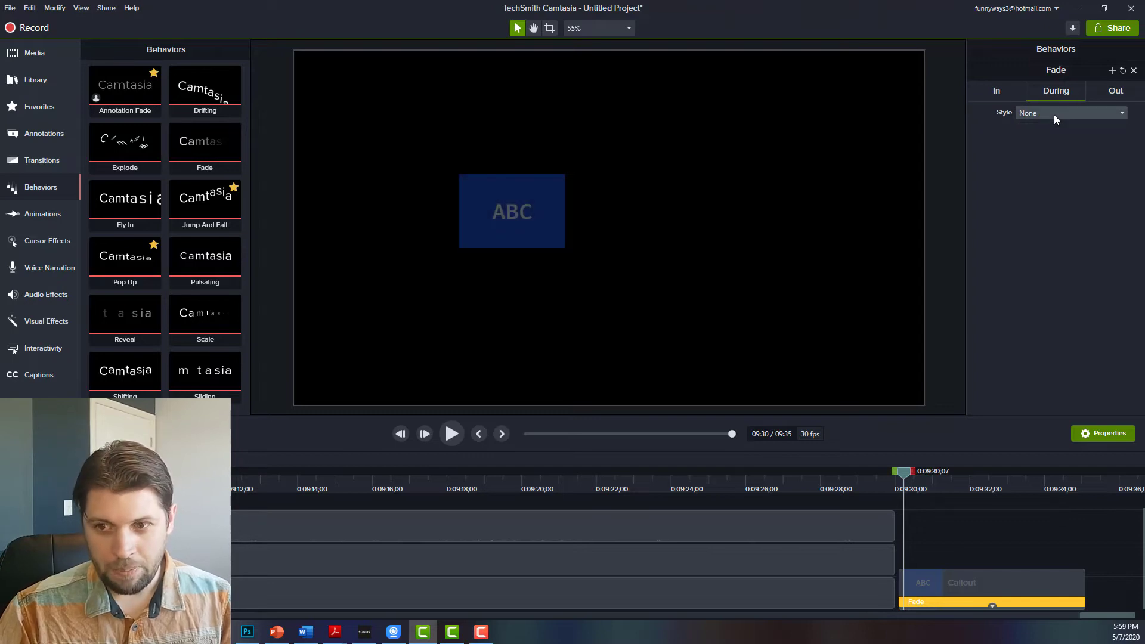
{"action": "left_click", "coordinate": [1054, 113]}
{"action": "left_click", "coordinate": [1045, 199]}
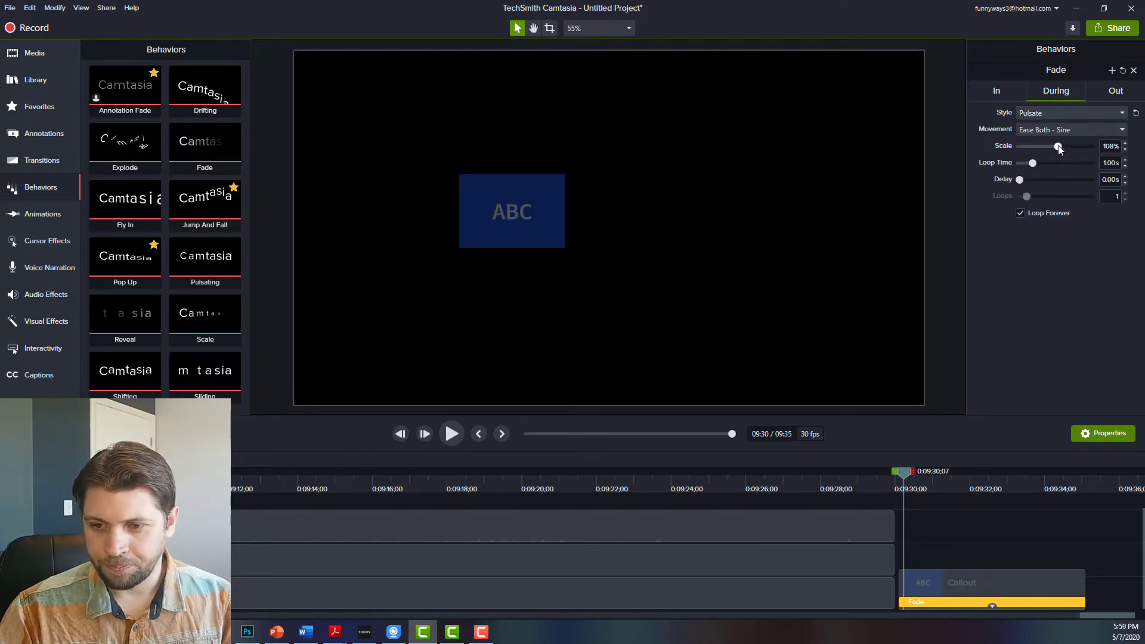
Set the Fade behavior's Out speed to 93% and play back the callout from its start.
{"action": "left_click", "coordinate": [1115, 90]}
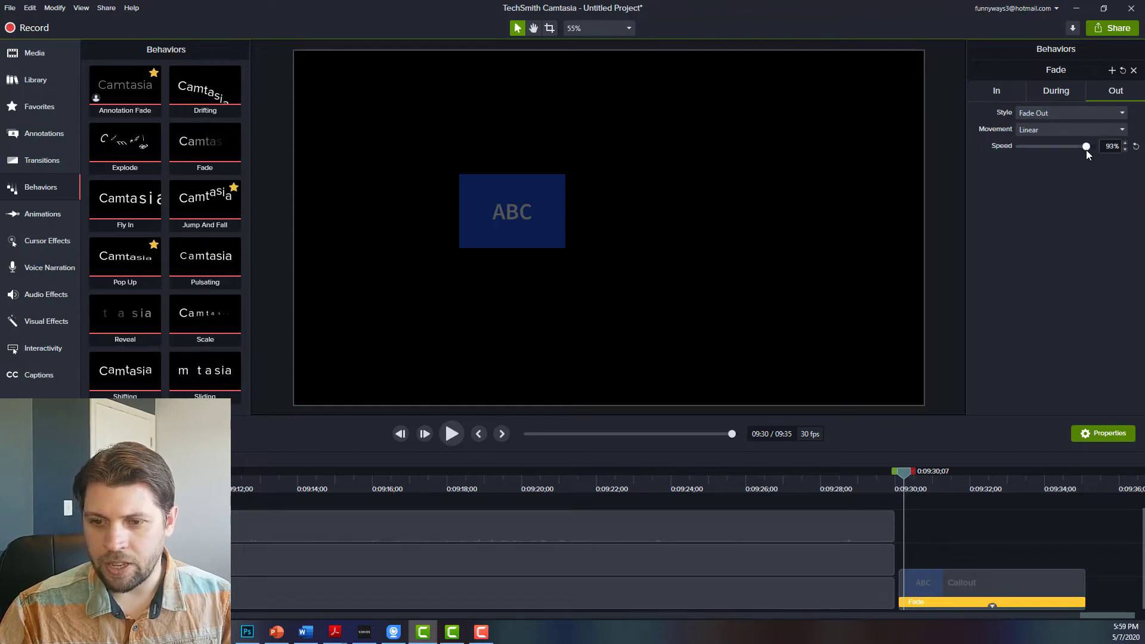
{"action": "left_click_drag", "start_coordinate": [907, 480], "coordinate": [900, 478]}
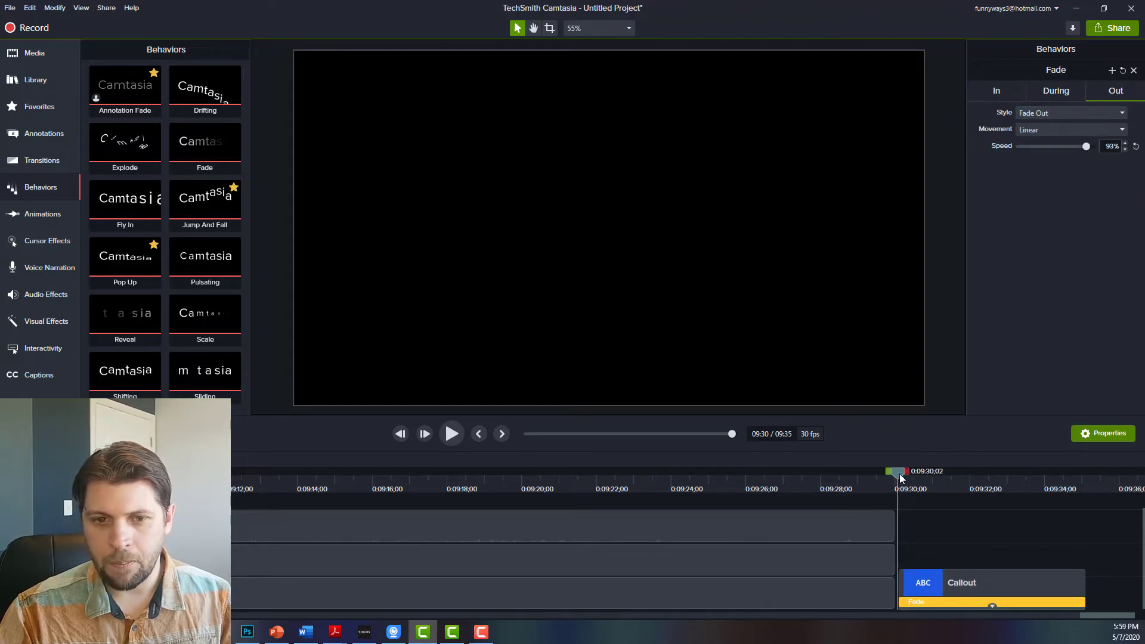
{"action": "key", "text": "space"}
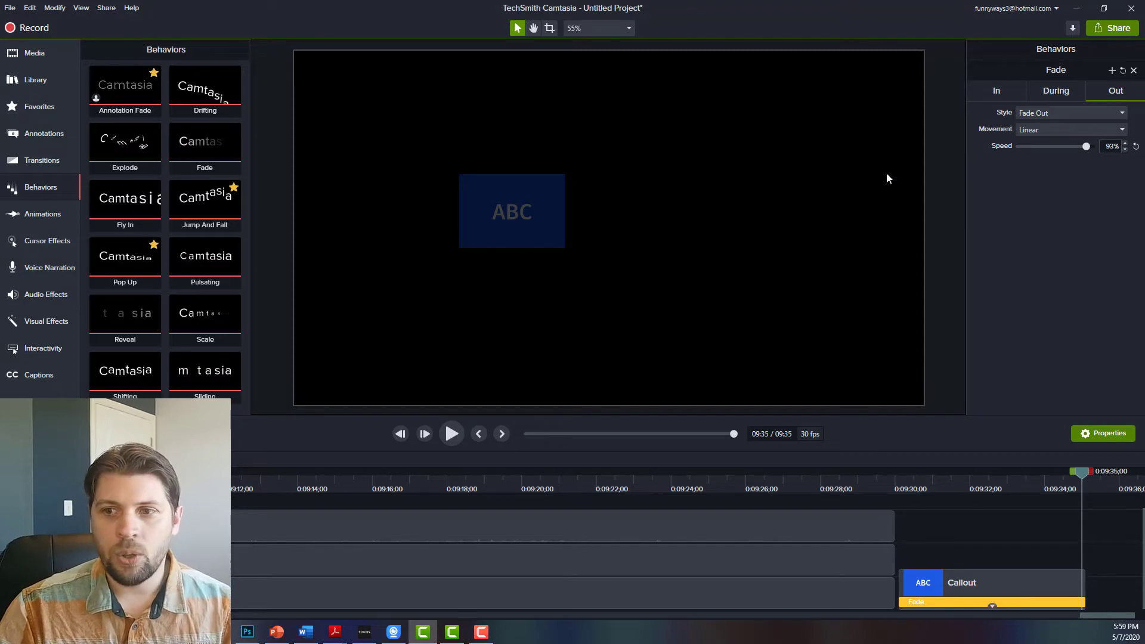
Save the customized Fade behavior as a preset named Annotation Pulsate and add that preset to the favorites.
{"action": "left_click", "coordinate": [1111, 72]}
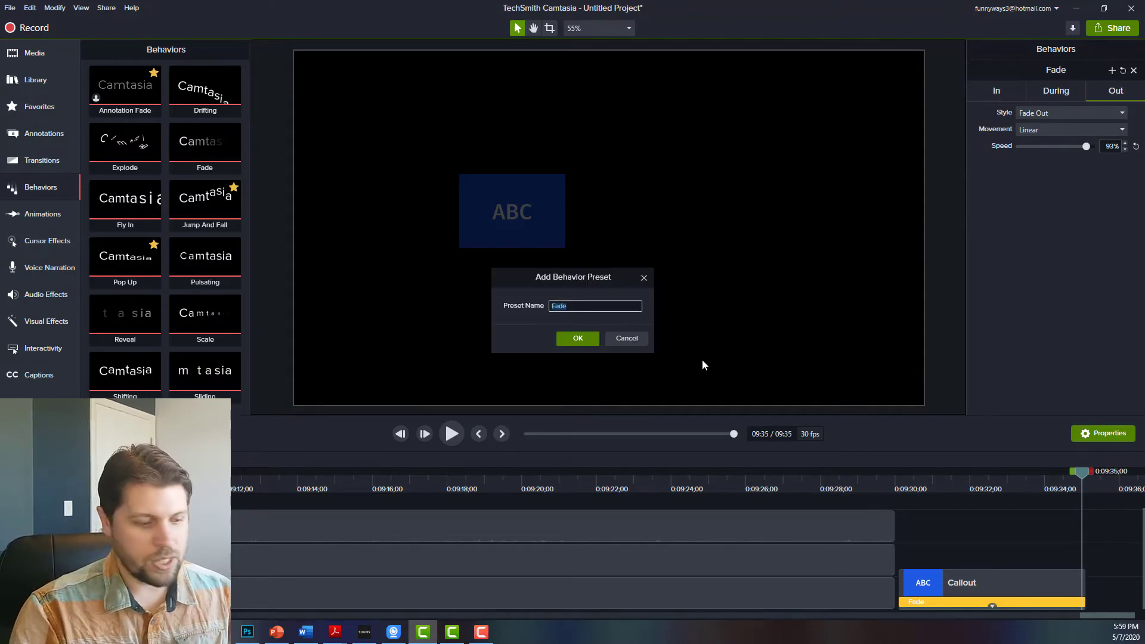
{"action": "type", "text": "Anno"}
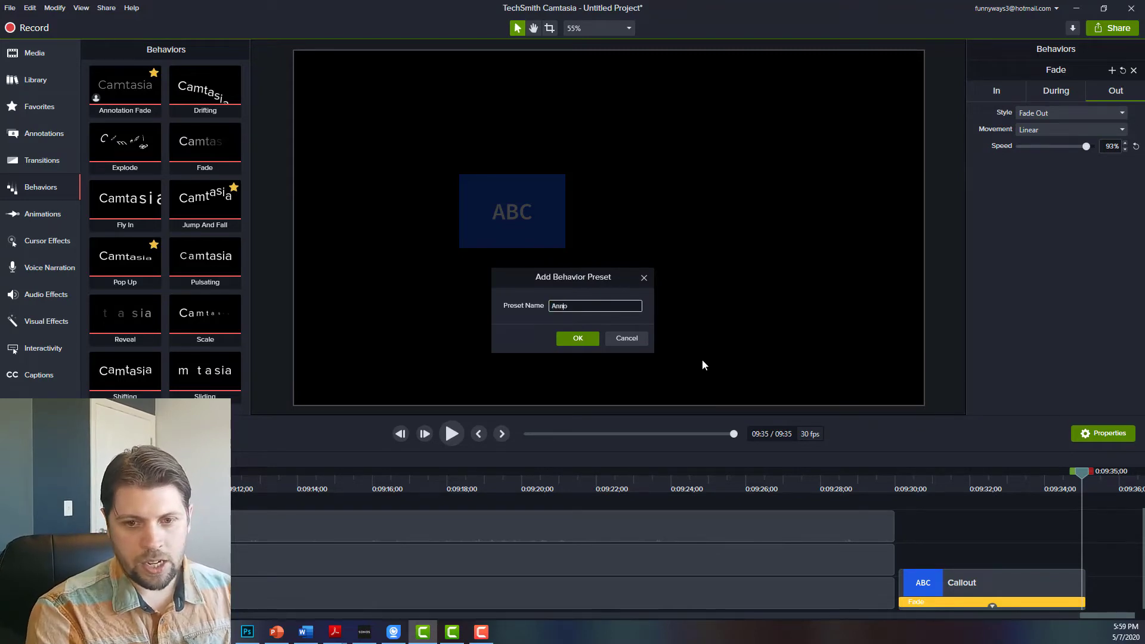
{"action": "type", "text": "tation Pulsate"}
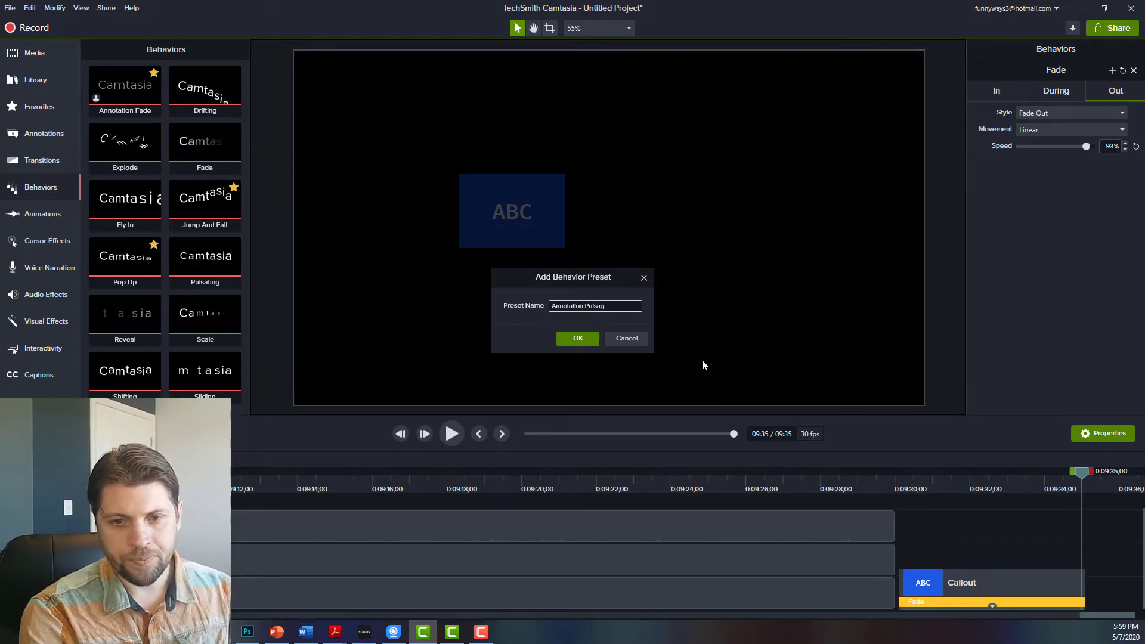
{"action": "left_click", "coordinate": [578, 340]}
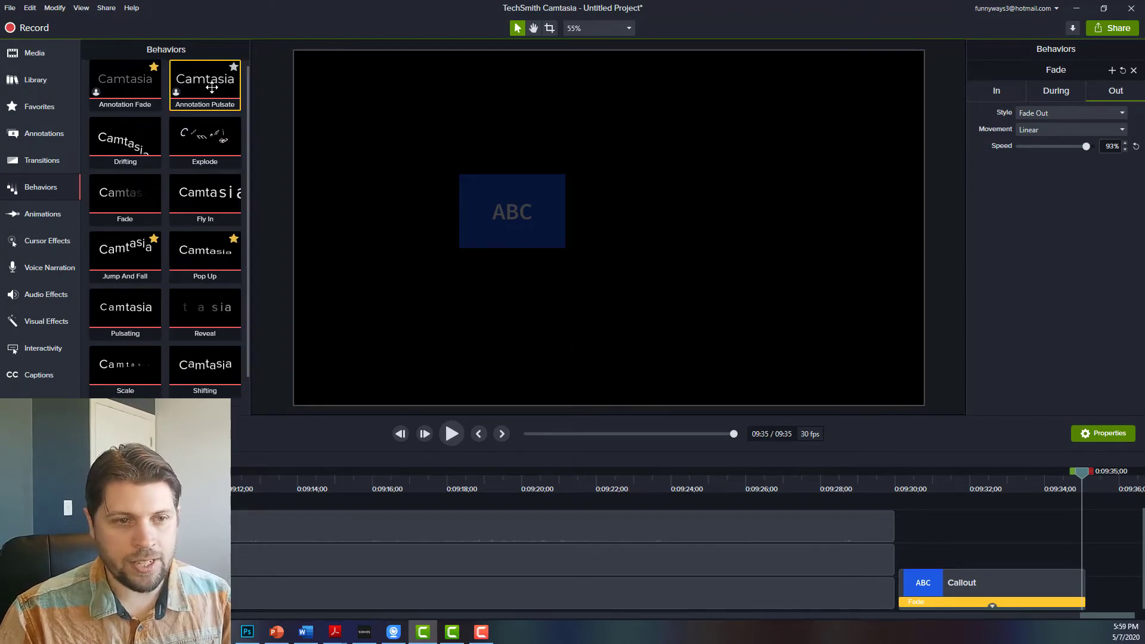
{"action": "left_click", "coordinate": [233, 68]}
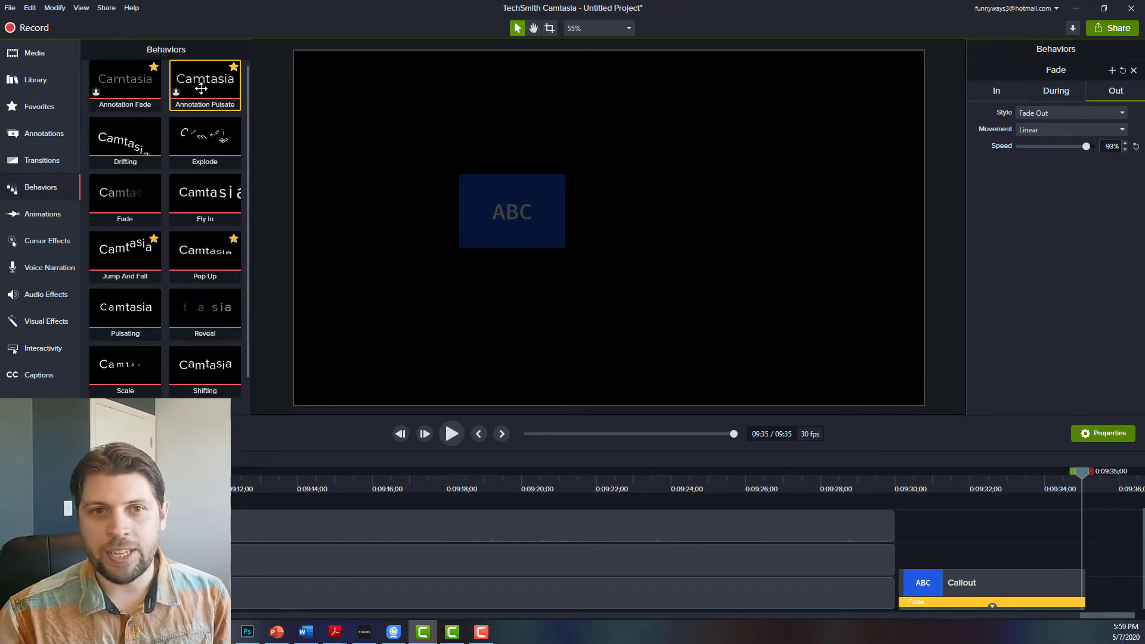
Place the favorite orange thought bubble on the right half of the canvas with the Annotation Pulsate behavior and play back its animation.
{"action": "left_click", "coordinate": [25, 105]}
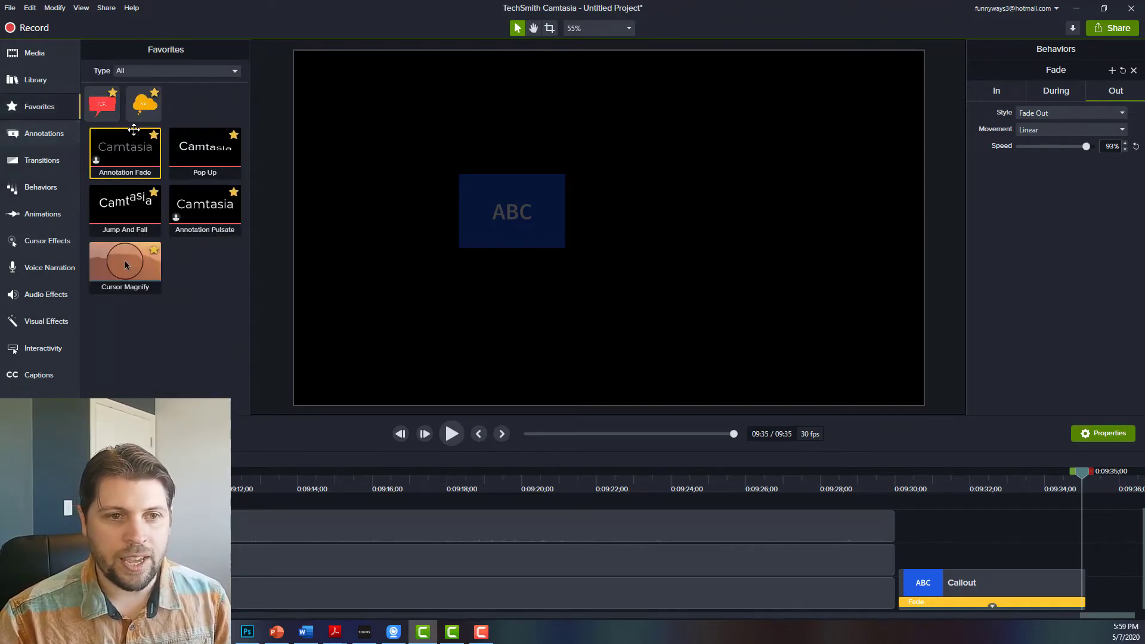
{"action": "mouse_move", "coordinate": [145, 104]}
{"action": "left_mouse_down"}
{"action": "mouse_move", "coordinate": [824, 170]}
{"action": "mouse_move", "coordinate": [767, 191]}
{"action": "left_mouse_up"}
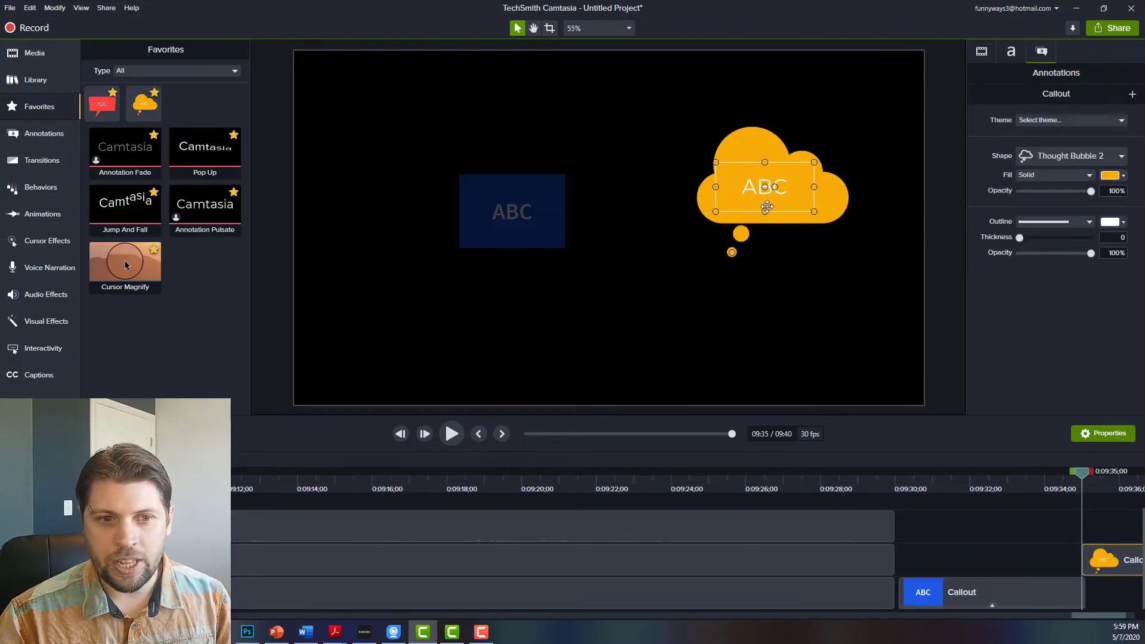
{"action": "mouse_move", "coordinate": [219, 210]}
{"action": "left_mouse_down"}
{"action": "mouse_move", "coordinate": [670, 214]}
{"action": "mouse_move", "coordinate": [763, 198]}
{"action": "left_mouse_up"}
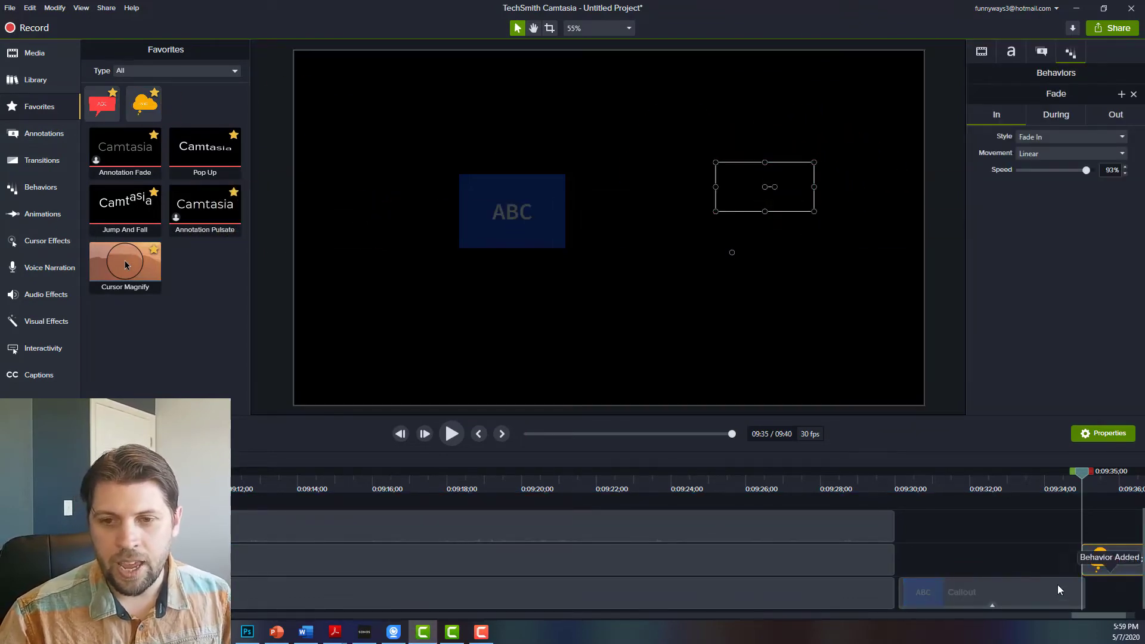
{"action": "key", "text": "space"}
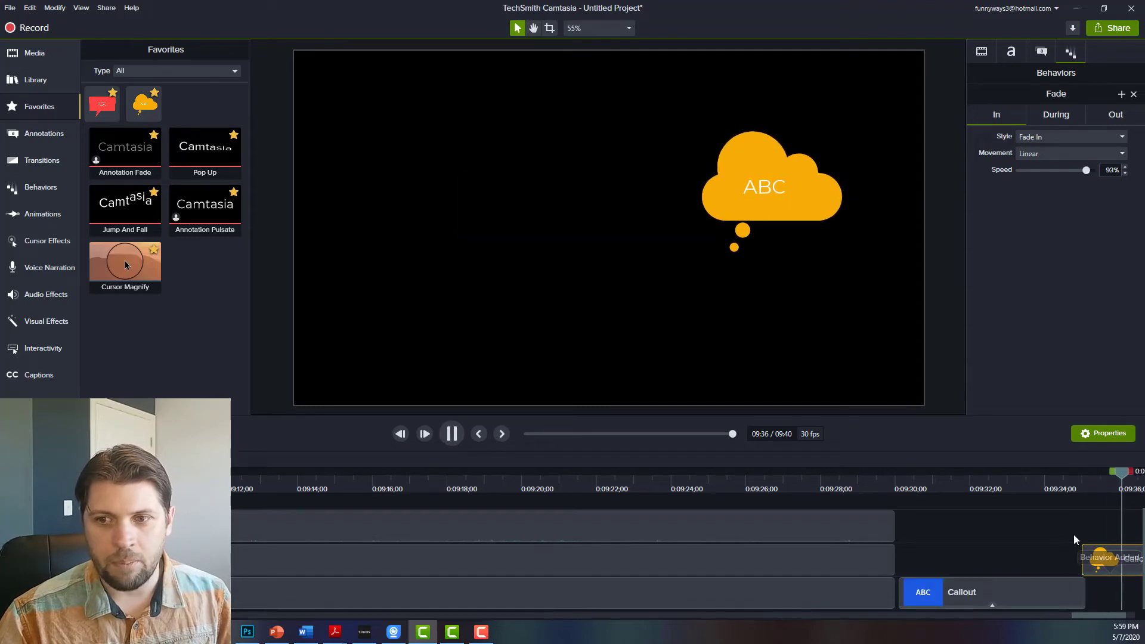
{"action": "key", "text": "space"}
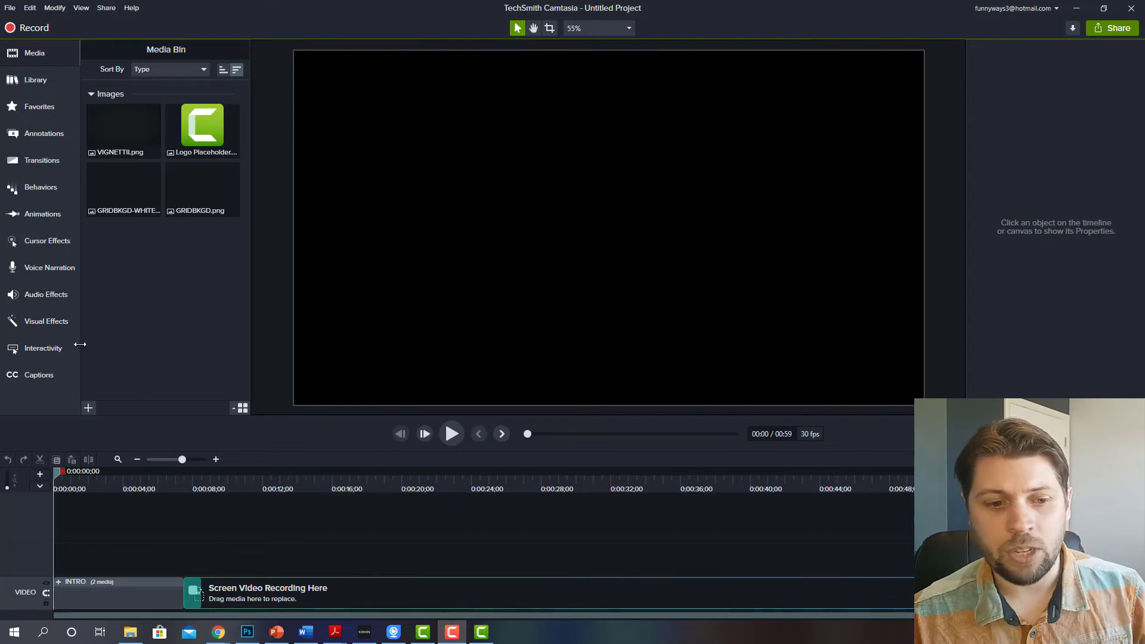
Add a placeholder at 0:00:10;20 on the track above the Screen Video Recording Here placeholder.
{"action": "left_click", "coordinate": [152, 478]}
{"action": "left_click_drag", "start_coordinate": [151, 475], "coordinate": [240, 474]}
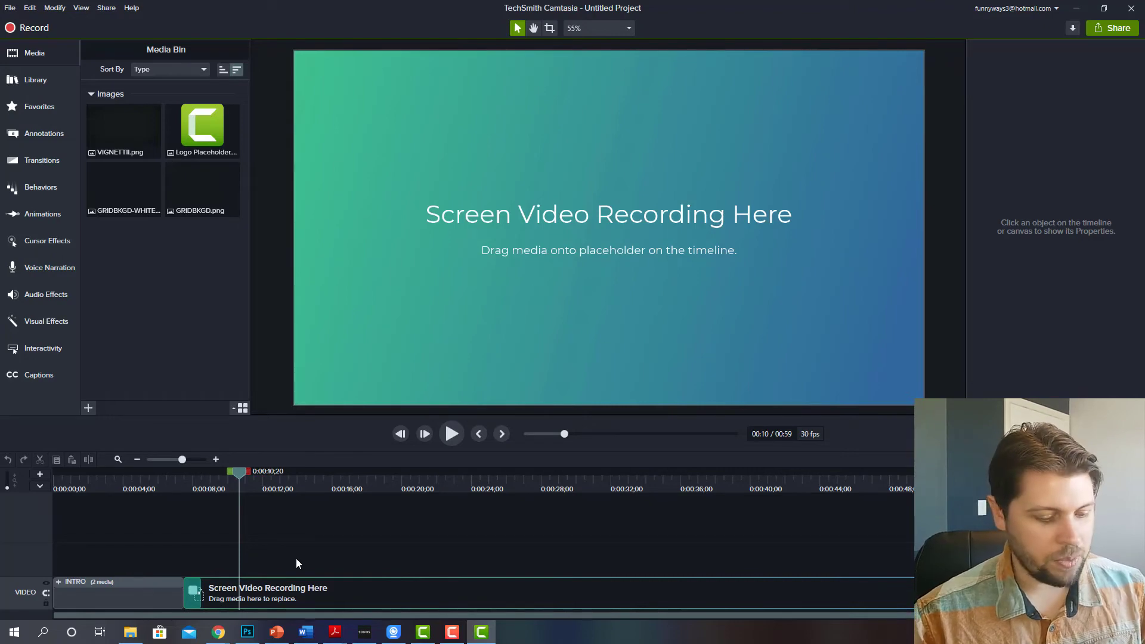
{"action": "key", "text": "p"}
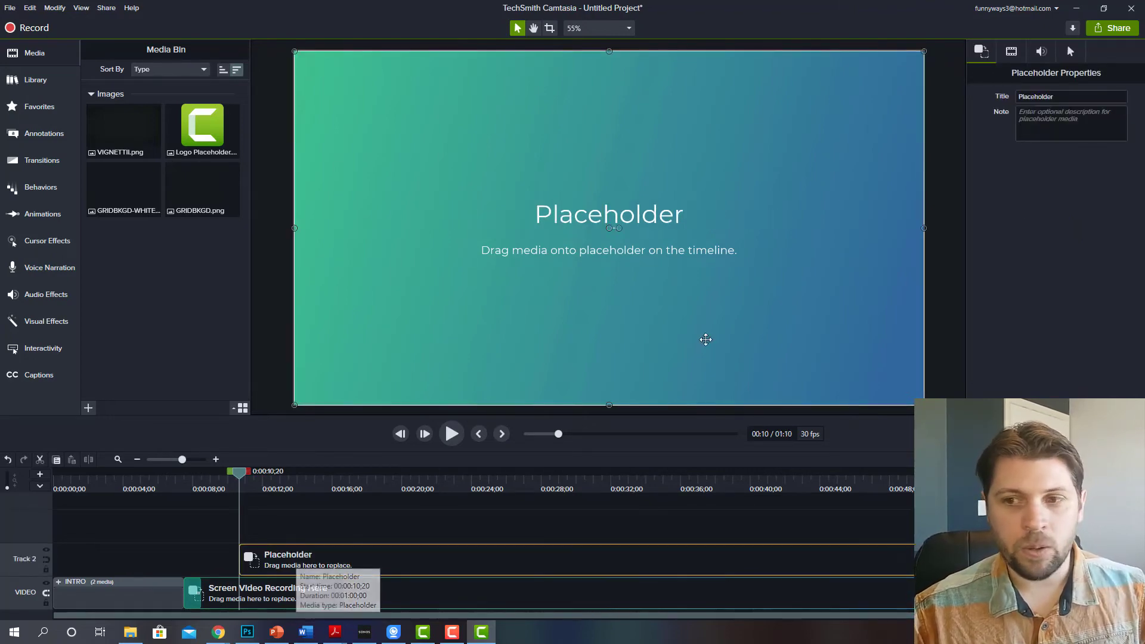
Add the note "This is for you webcam capture while you do your video demo." to the new placeholder.
{"action": "left_click", "coordinate": [1063, 119]}
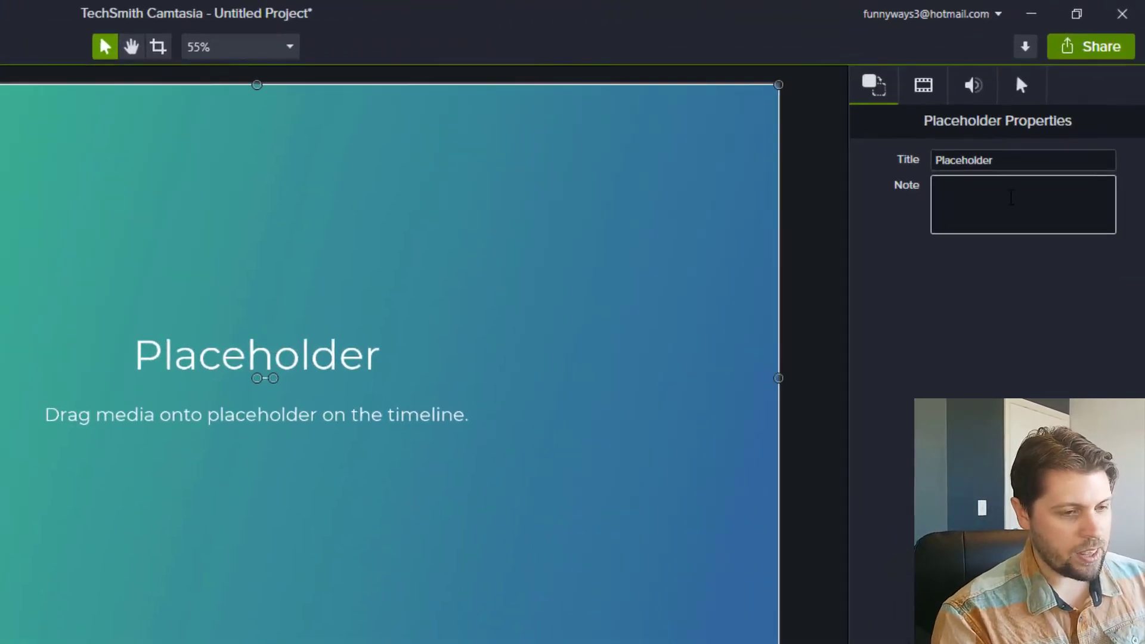
{"action": "type", "text": "This"}
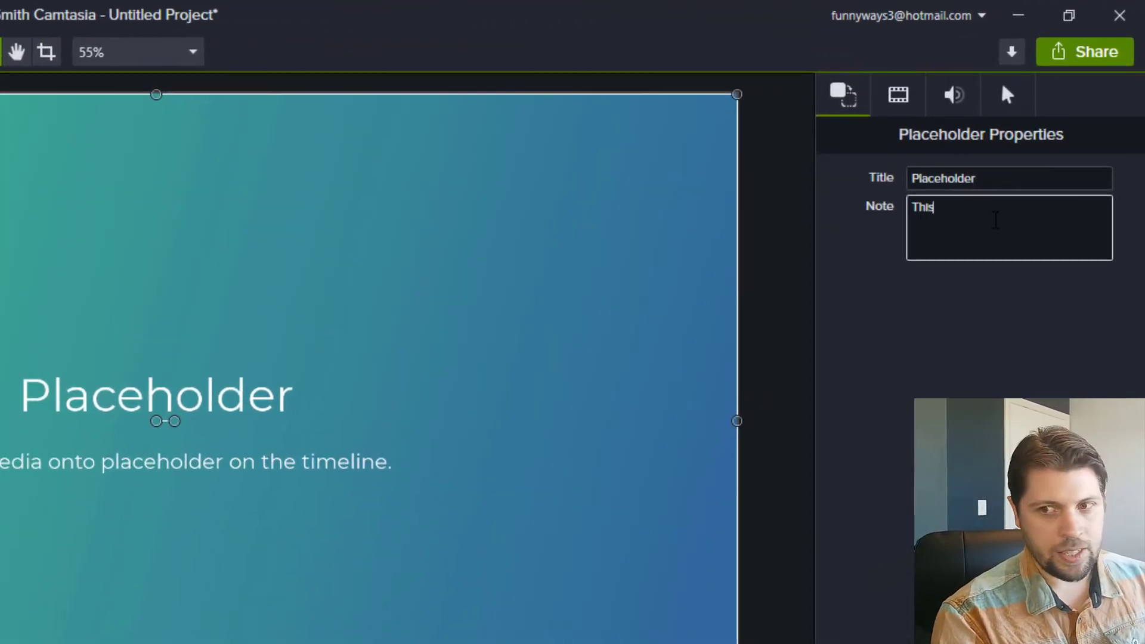
{"action": "type", "text": " is for you a"}
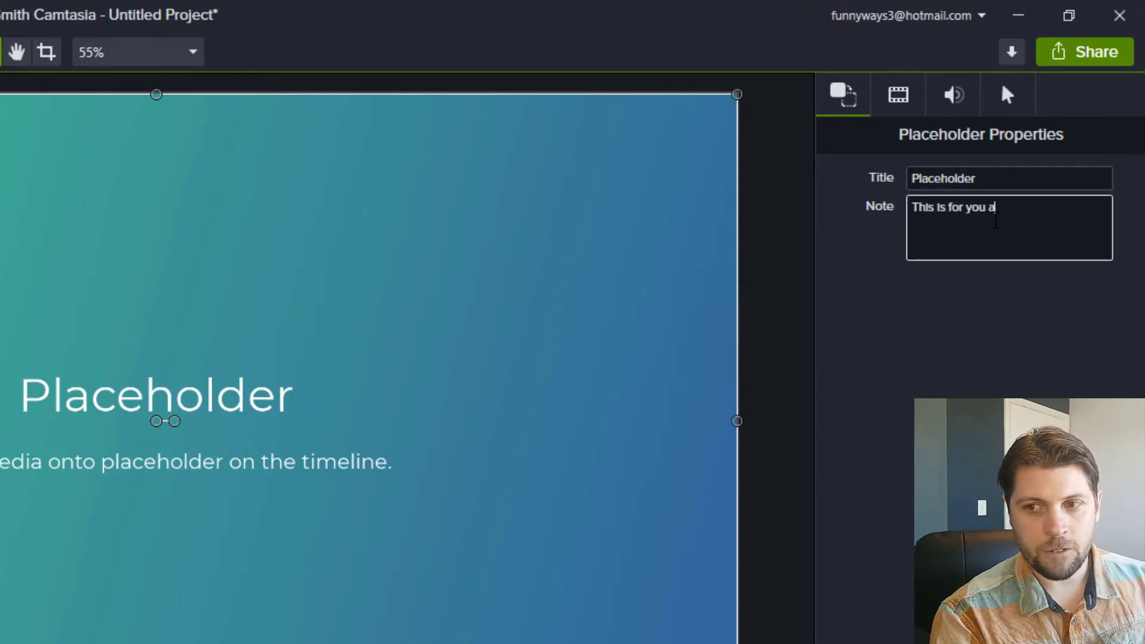
{"action": "key", "text": "BackSpace"}
{"action": "type", "text": "webc"}
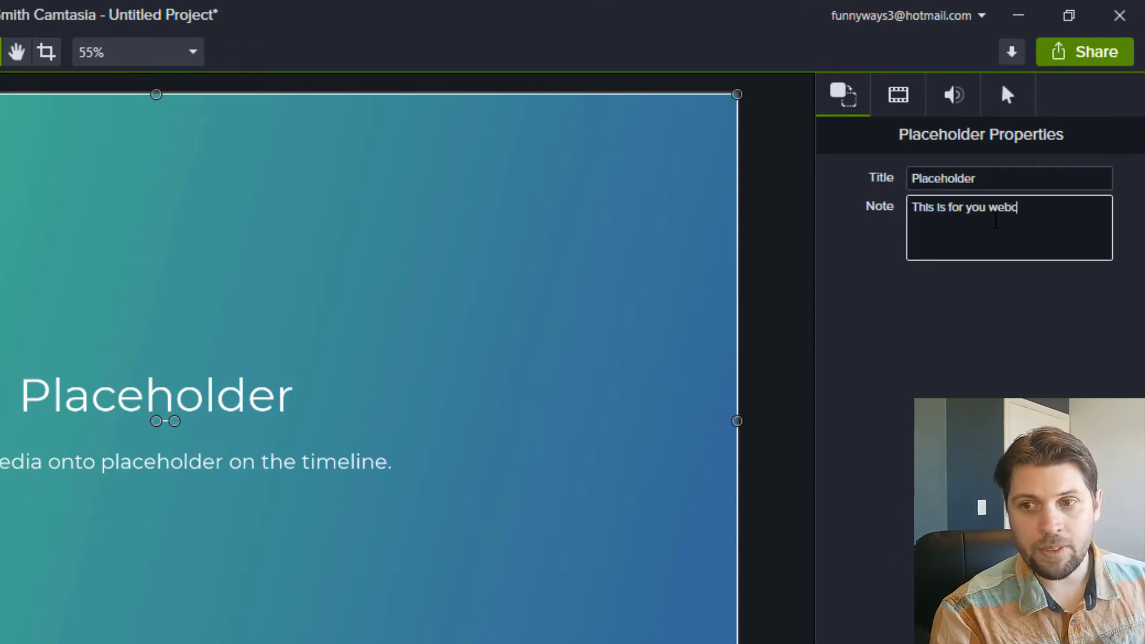
{"action": "type", "text": "am capt"}
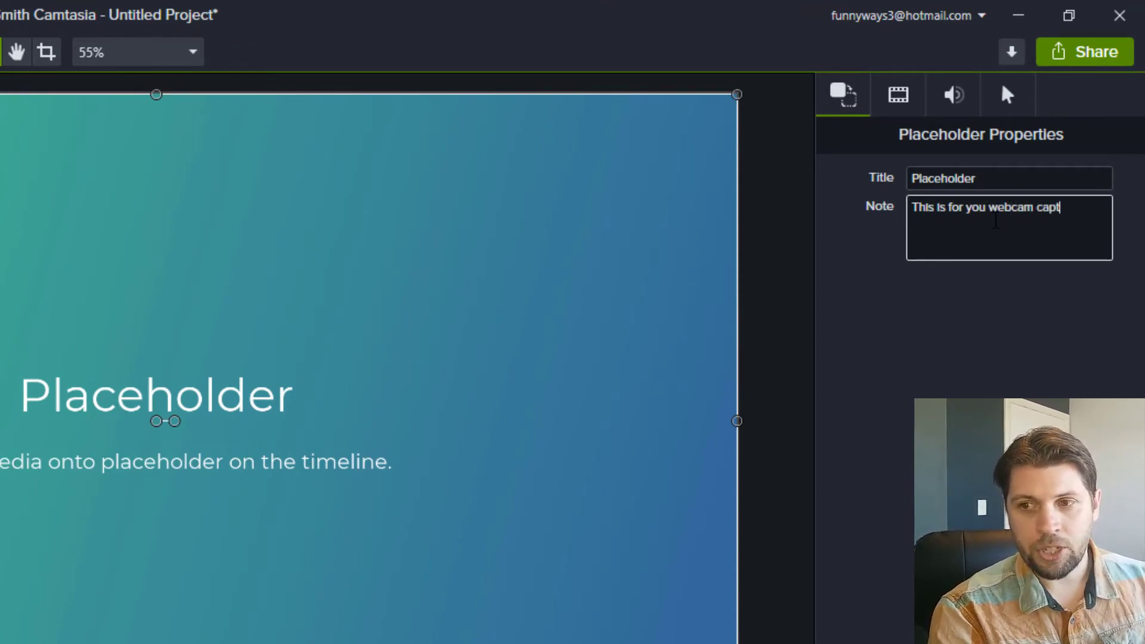
{"action": "type", "text": "ure while you do yo"}
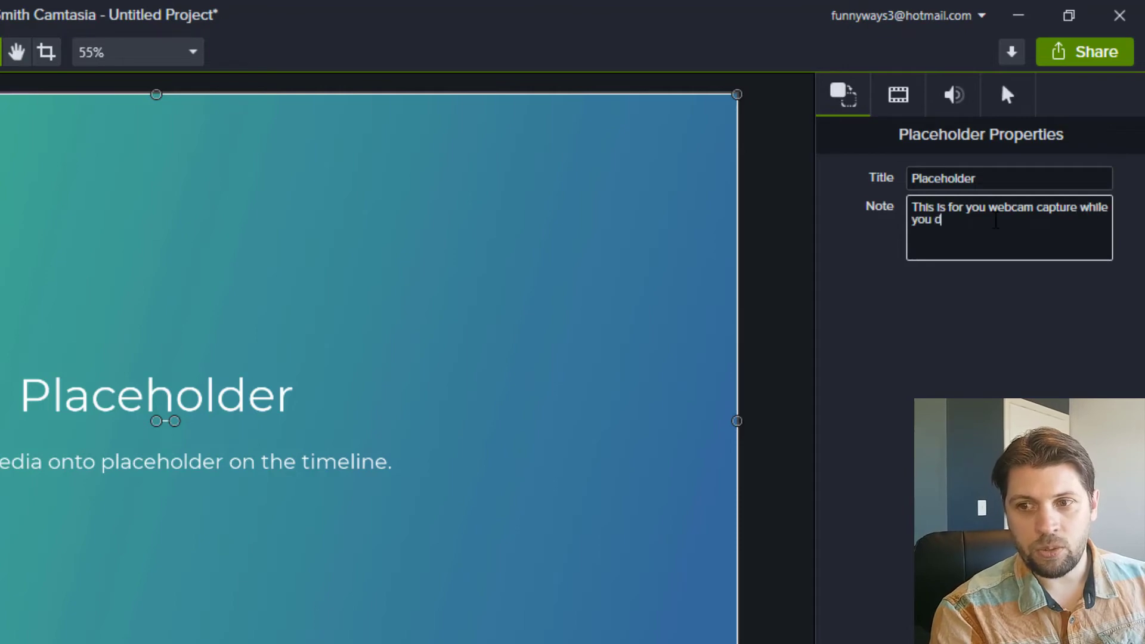
{"action": "type", "text": "ur"}
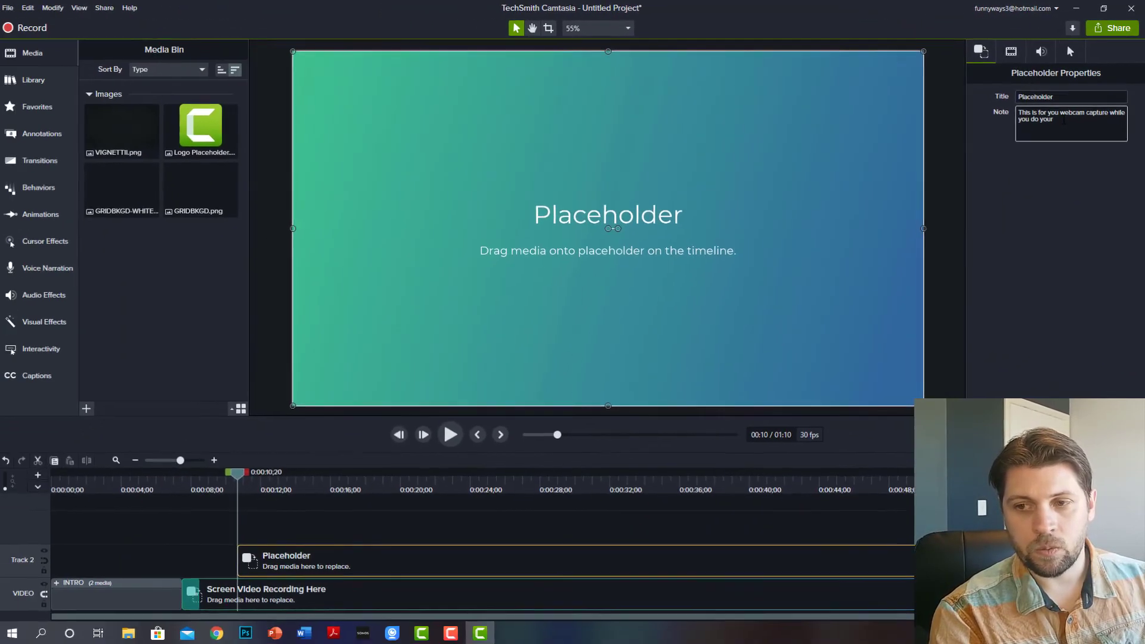
{"action": "type", "text": " video demo."}
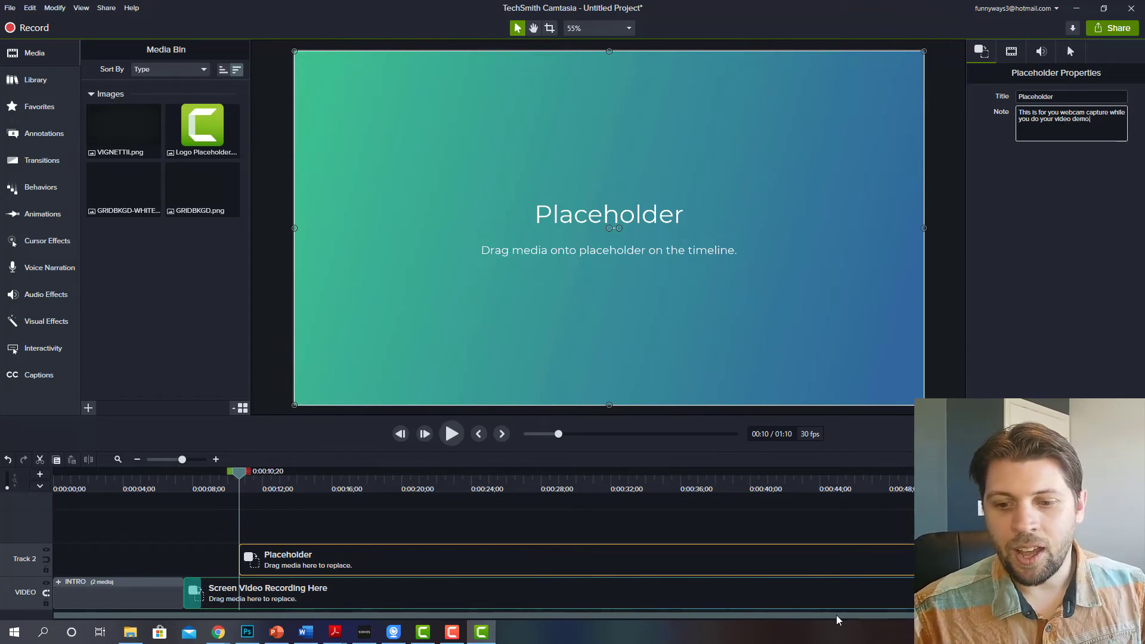
Move and trim the new placeholder to start at 0:00:07;15 and last 0:00:44;22, matching the Screen Video Recording Here placeholder.
{"action": "left_click_drag", "start_coordinate": [836, 615], "coordinate": [1003, 617]}
{"action": "left_click_drag", "start_coordinate": [922, 551], "coordinate": [730, 551]}
{"action": "left_click_drag", "start_coordinate": [727, 620], "coordinate": [378, 603]}
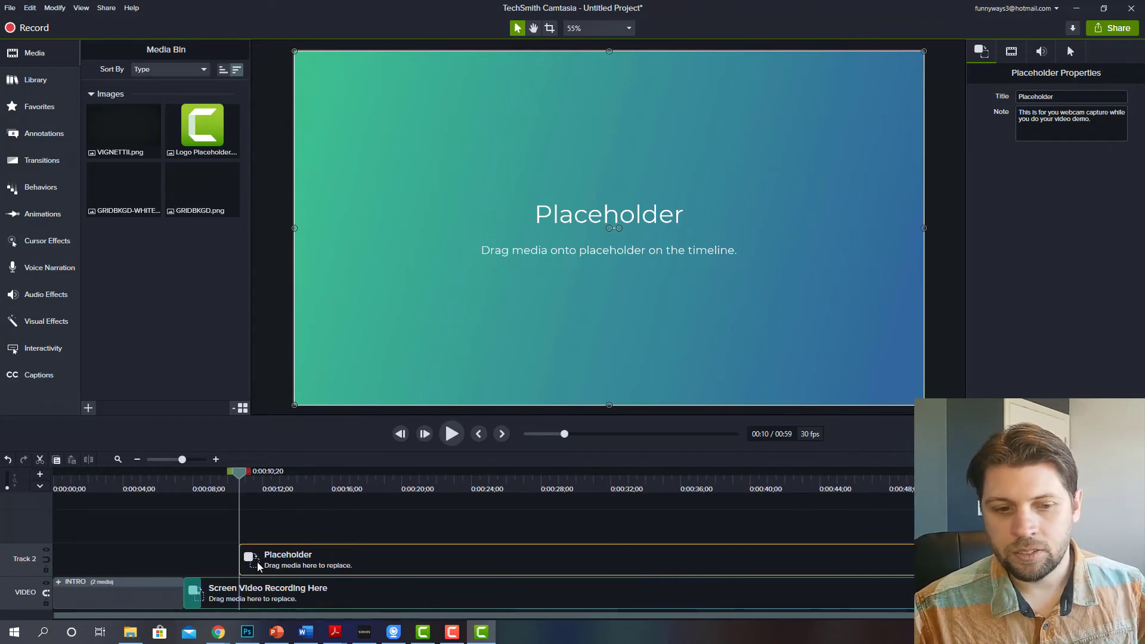
{"action": "left_click_drag", "start_coordinate": [260, 566], "coordinate": [204, 566]}
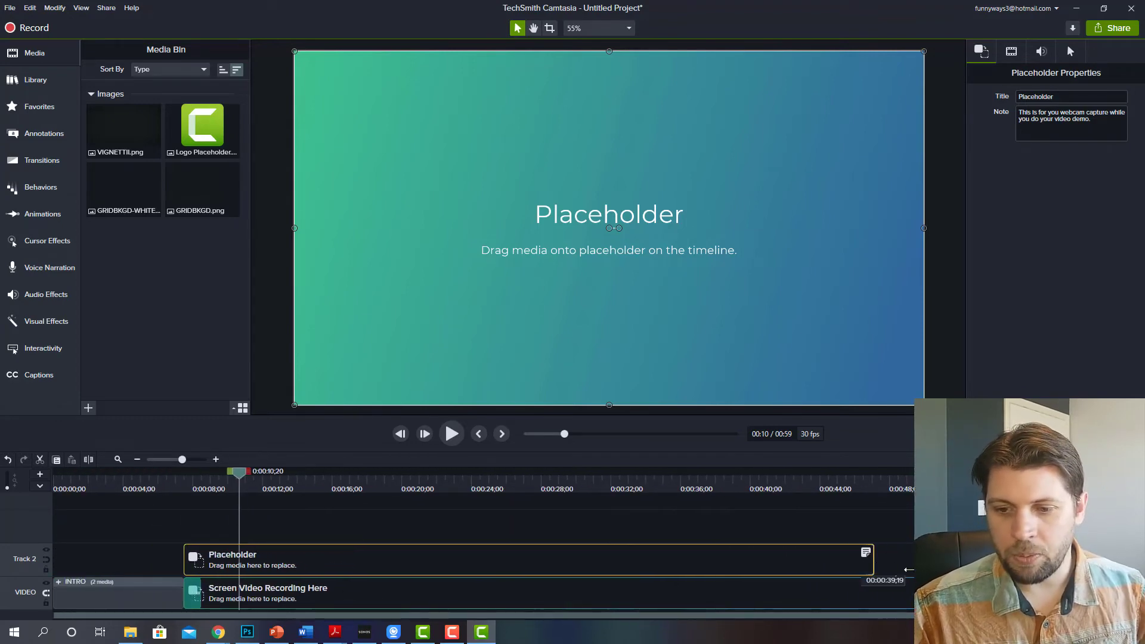
{"action": "left_click_drag", "start_coordinate": [873, 556], "coordinate": [930, 557]}
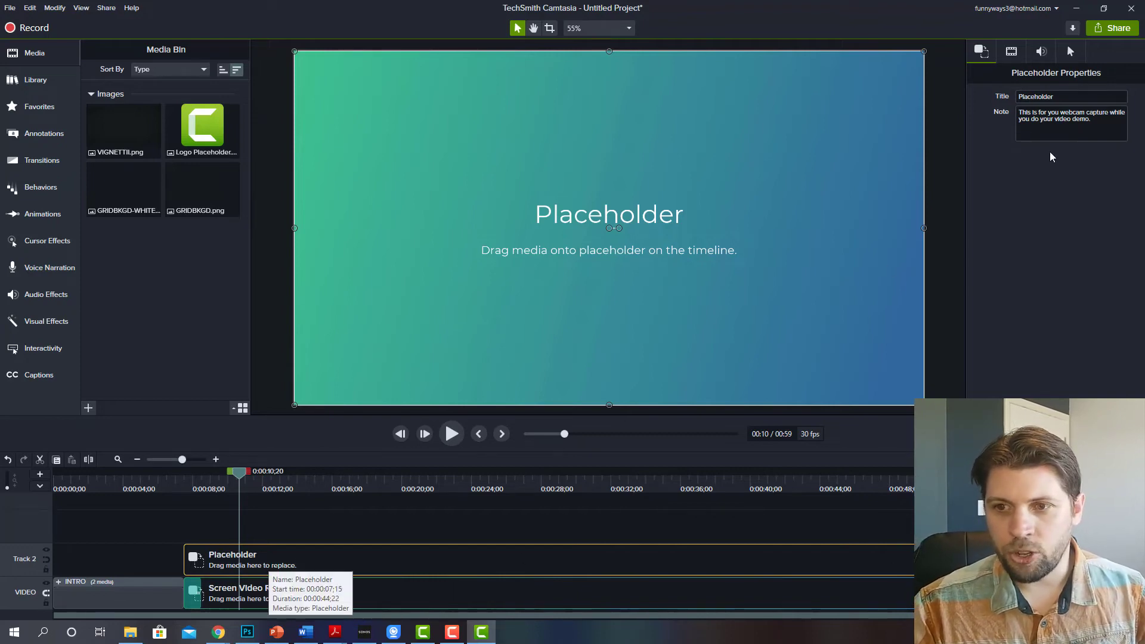
Change the title of the upper placeholder to Webcam Placeholder.
{"action": "left_click_drag", "start_coordinate": [1056, 98], "coordinate": [1020, 99]}
{"action": "left_click", "coordinate": [1021, 99]}
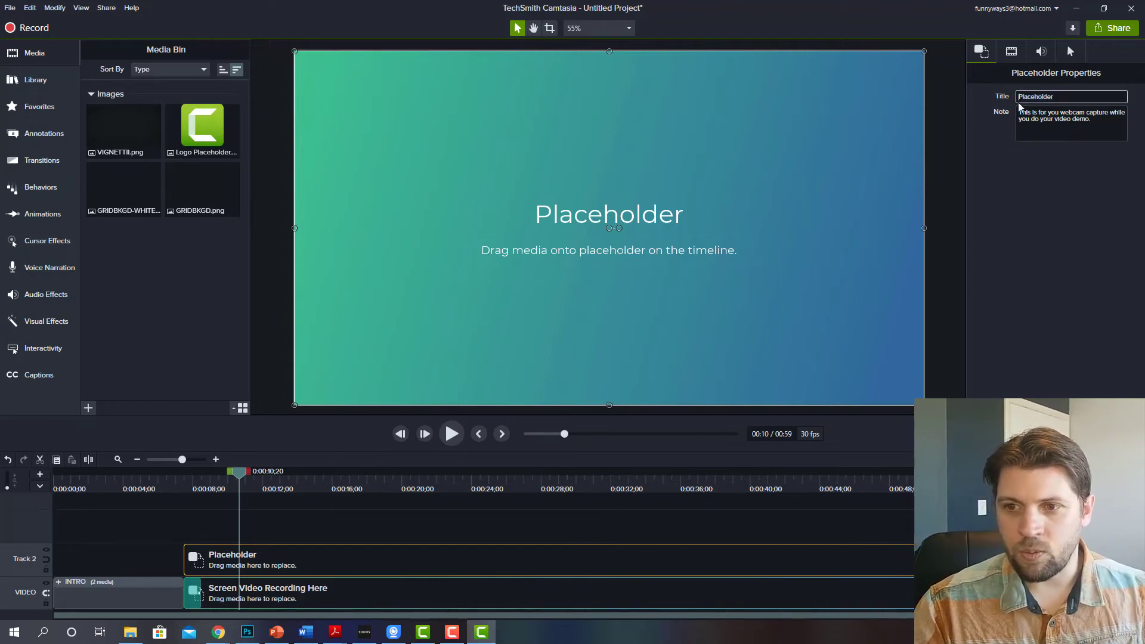
{"action": "type", "text": "Webcam"}
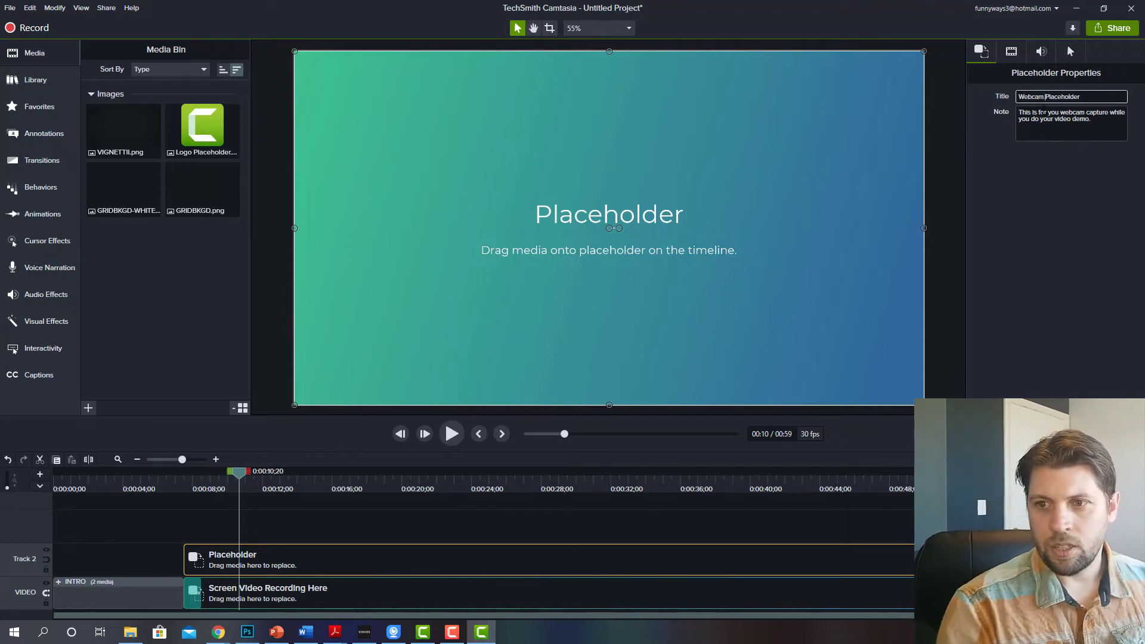
{"action": "left_click", "coordinate": [431, 540]}
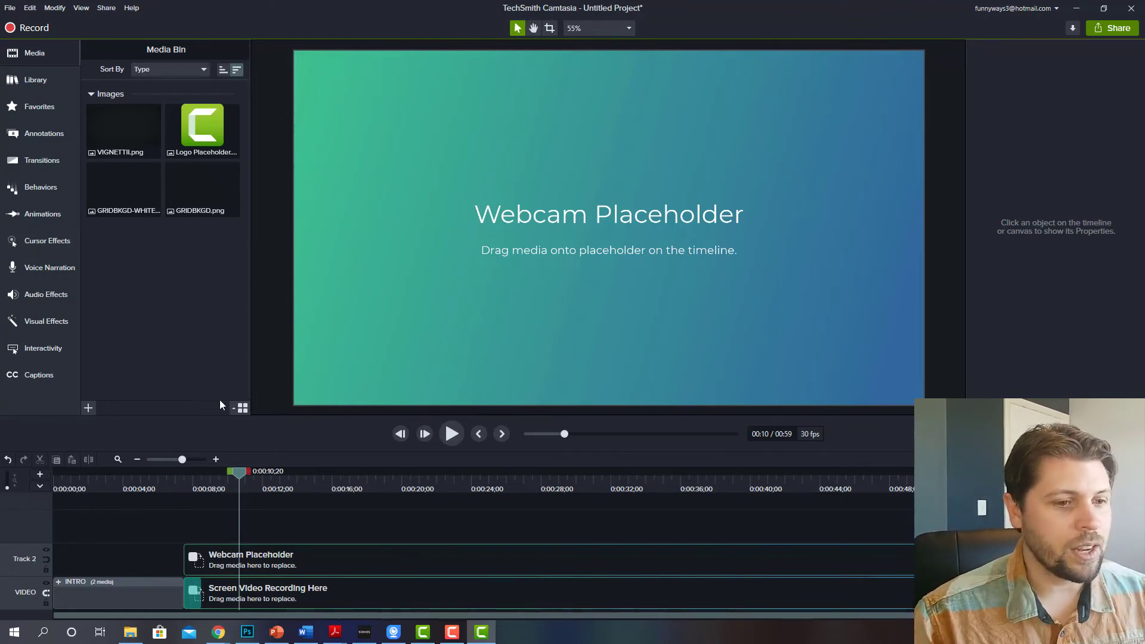
Import the video Training_Is_Blank_Intro.mp4 from the Training_Is_Blank_Intro folder into the media bin.
{"action": "left_click", "coordinate": [93, 408]}
{"action": "left_click", "coordinate": [117, 366]}
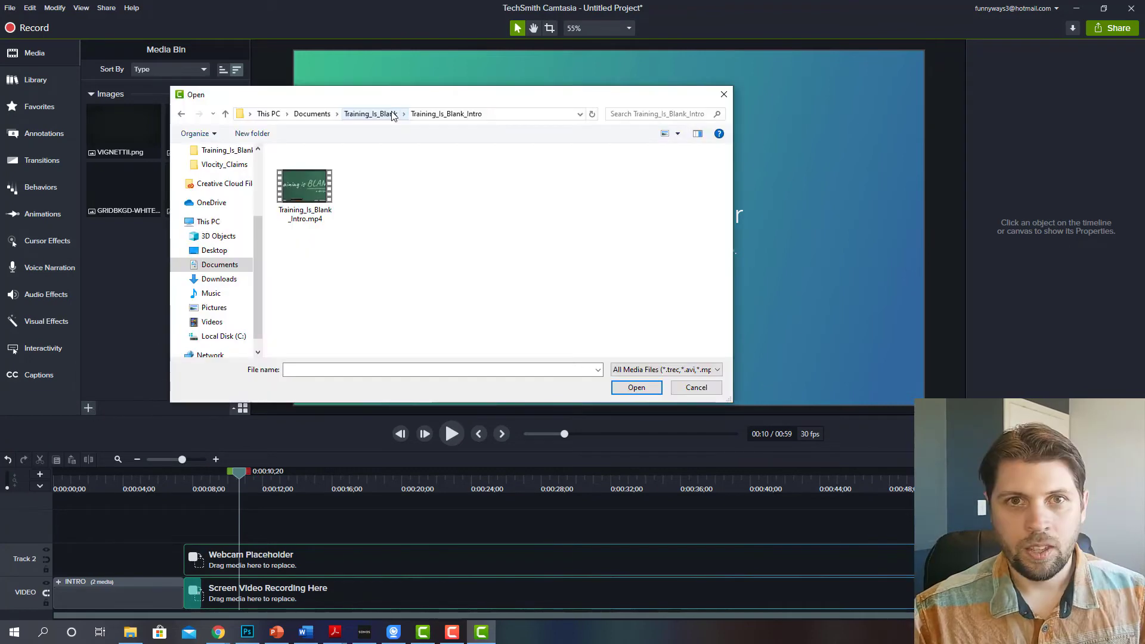
{"action": "double_click", "coordinate": [306, 210]}
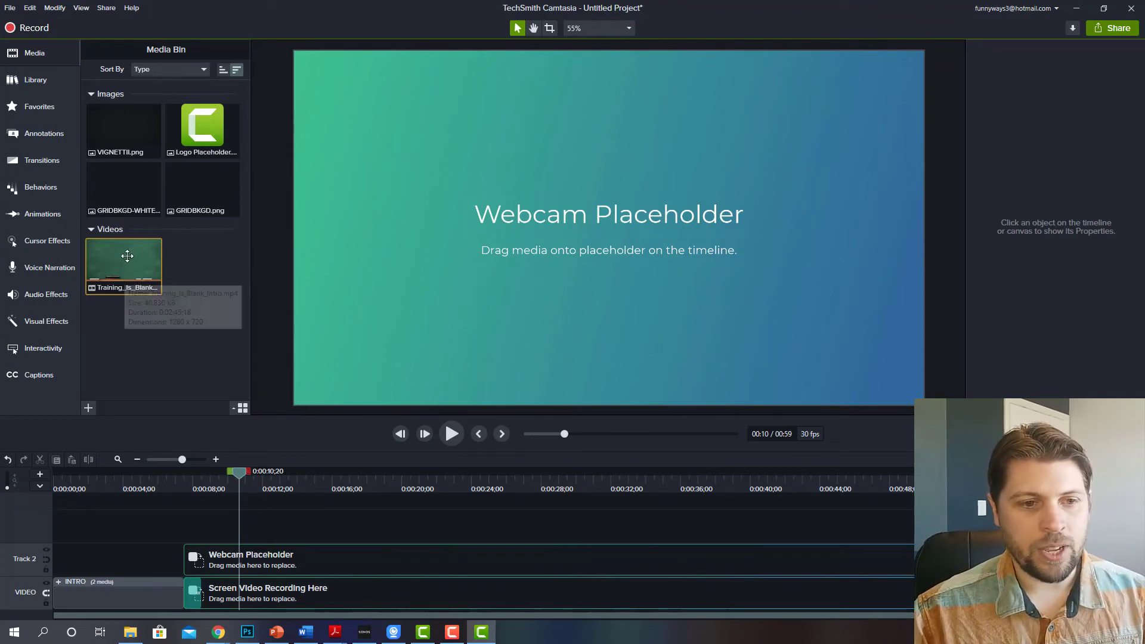
Replace the Screen Video Recording Here placeholder with the Training_Is_Blank_Intro video using Replace with Clip Speed, and select the resulting clip.
{"action": "left_click_drag", "start_coordinate": [125, 256], "coordinate": [229, 588]}
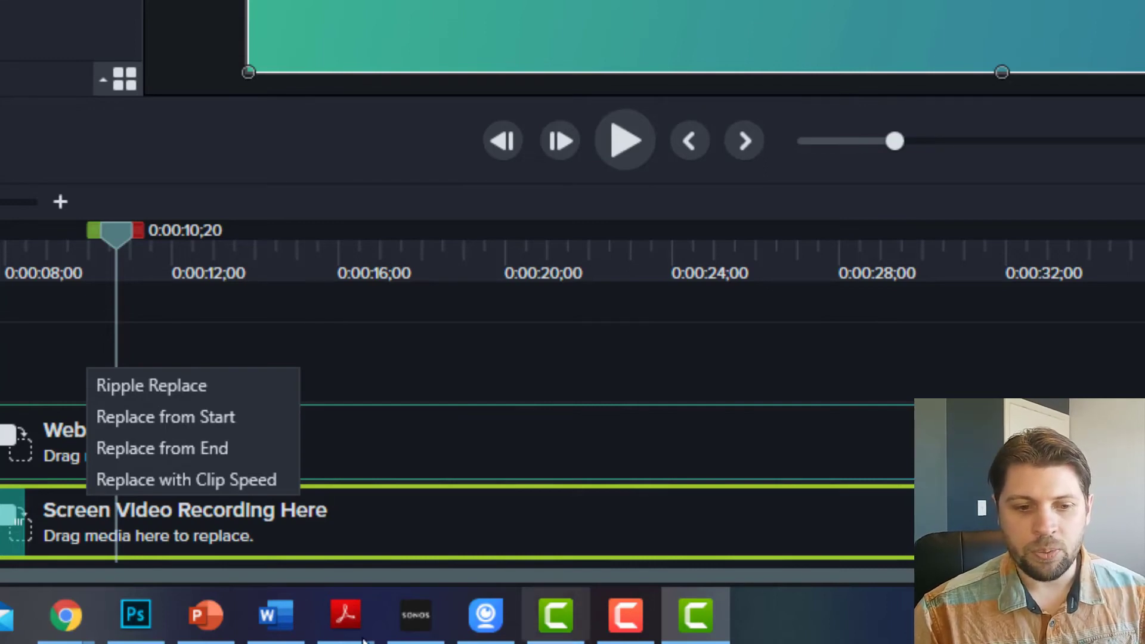
{"action": "left_click", "coordinate": [231, 478]}
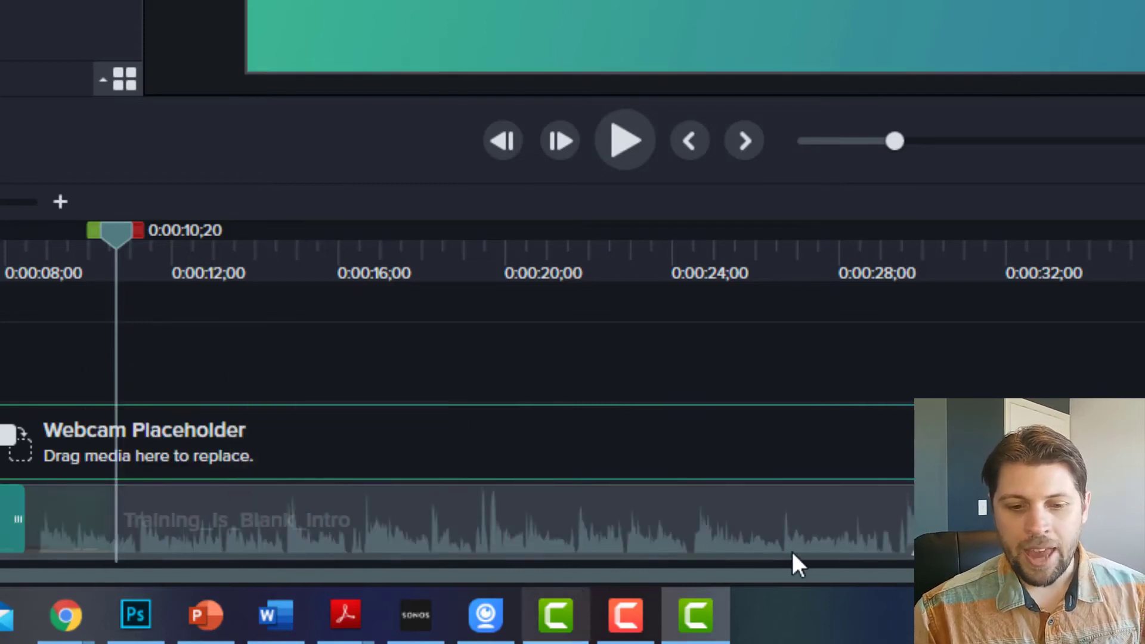
{"action": "left_click", "coordinate": [852, 527]}
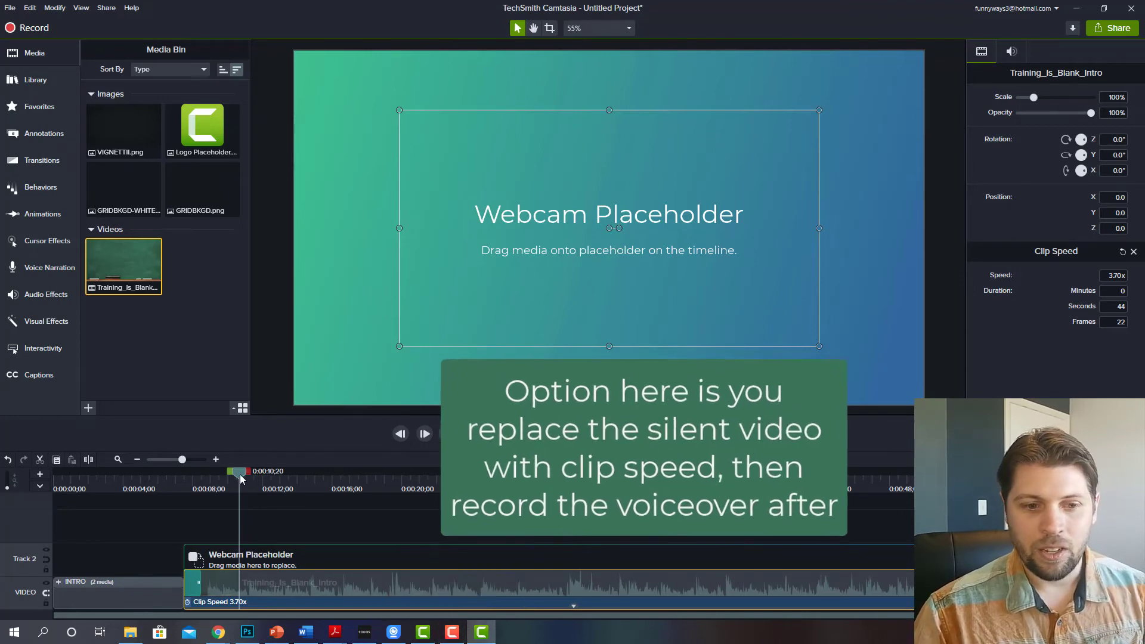
Hide Track 2 and play back the sped-up Training_Is_Blank_Intro clip from 0:00:09;25.
{"action": "mouse_move", "coordinate": [240, 479]}
{"action": "left_mouse_down"}
{"action": "mouse_move", "coordinate": [266, 479]}
{"action": "mouse_move", "coordinate": [225, 480]}
{"action": "left_mouse_up"}
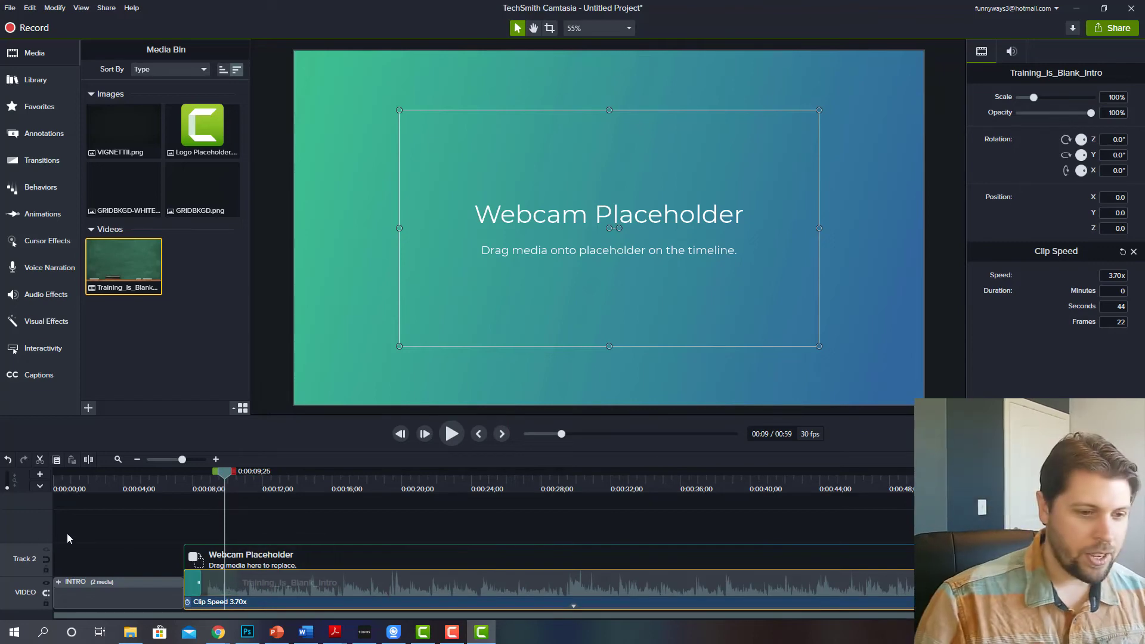
{"action": "left_click", "coordinate": [46, 549]}
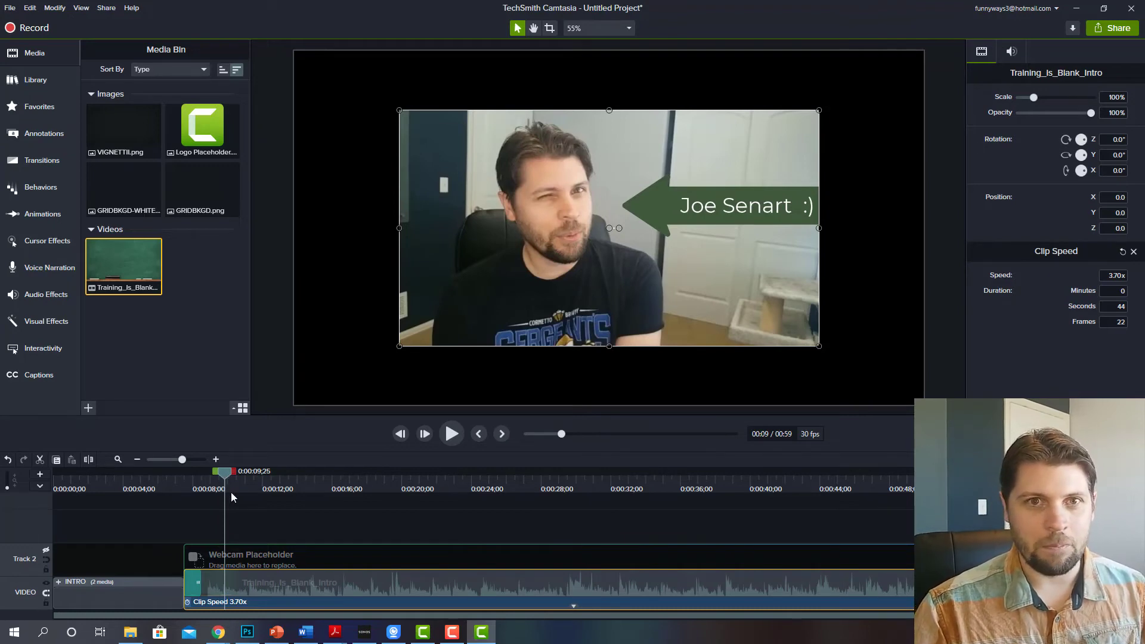
{"action": "key", "text": "space"}
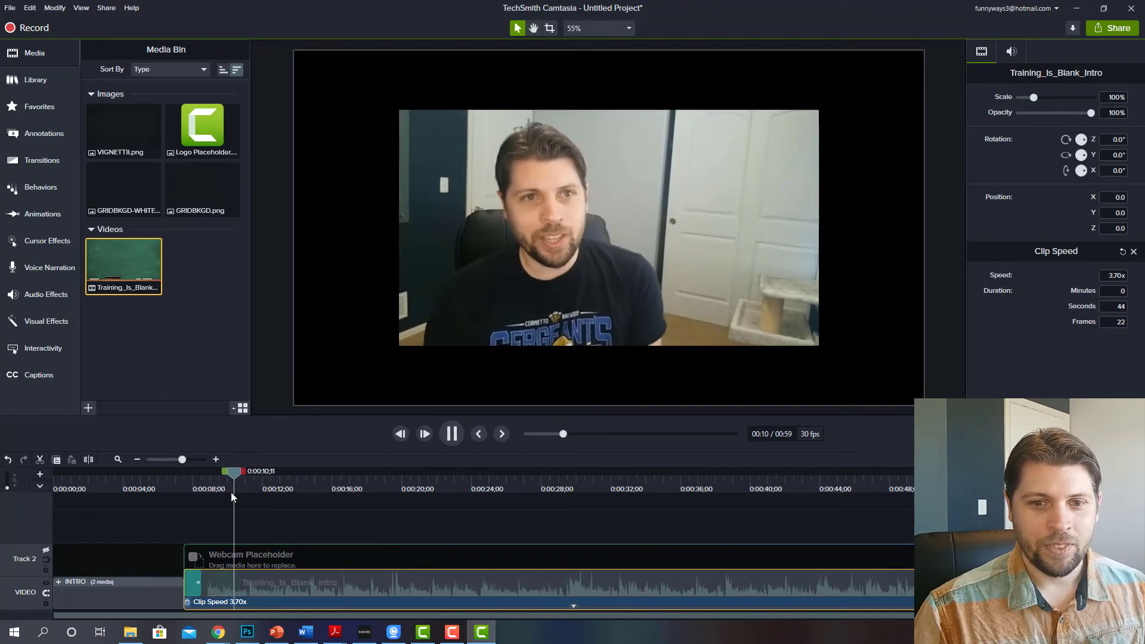
{"action": "key", "text": "space"}
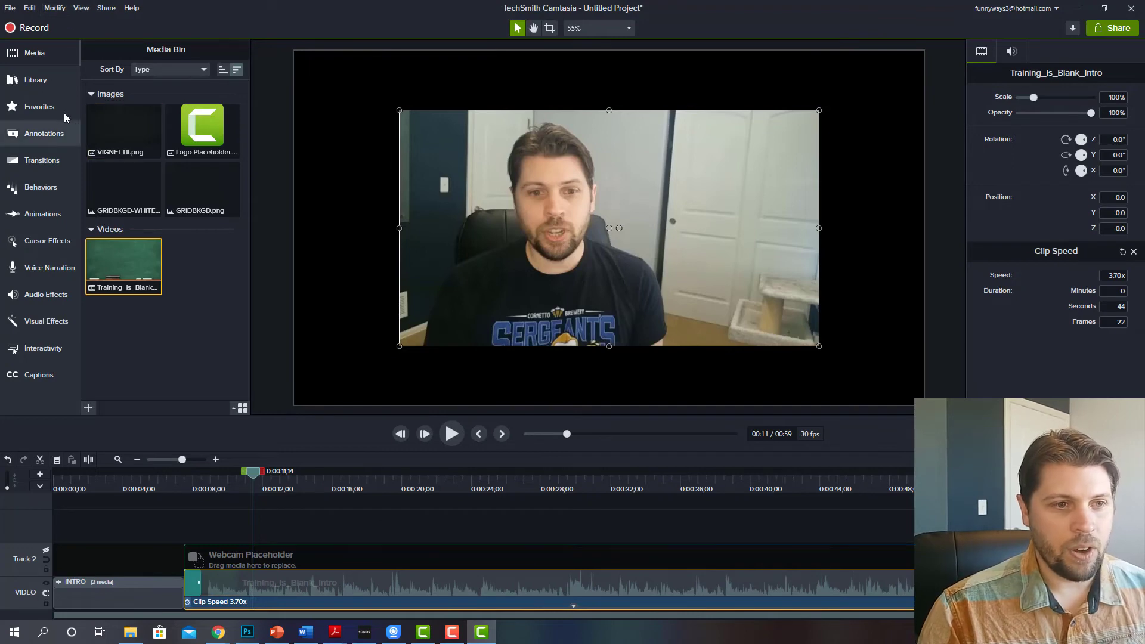
Show the favorites and review which items a Camtasia package can include, leaving without exporting.
{"action": "left_click", "coordinate": [40, 106]}
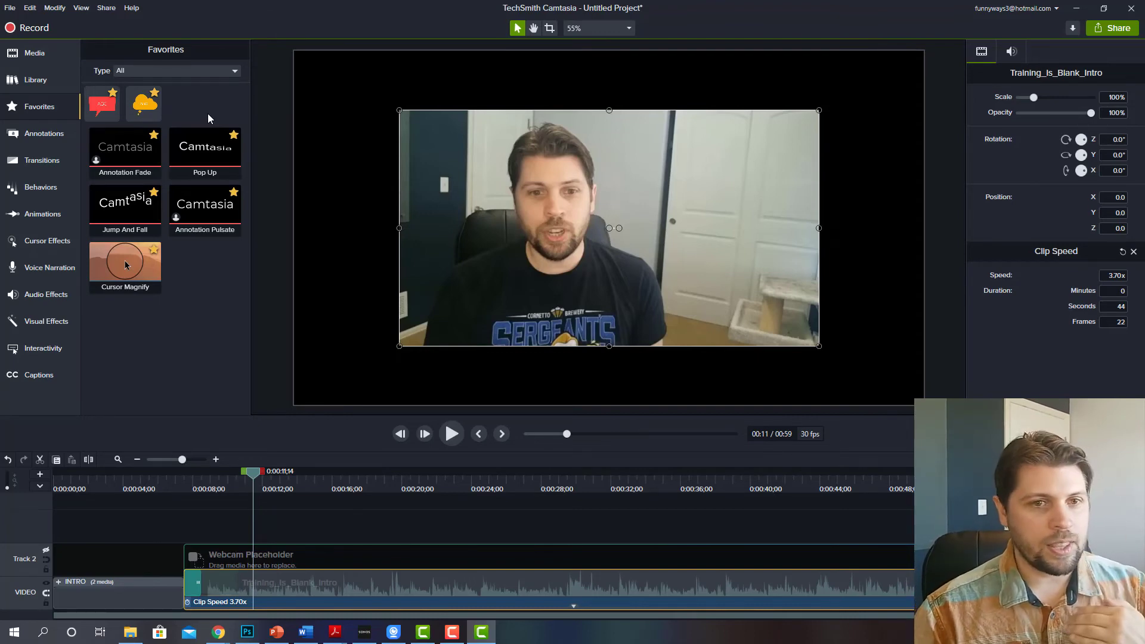
{"action": "left_click", "coordinate": [11, 8]}
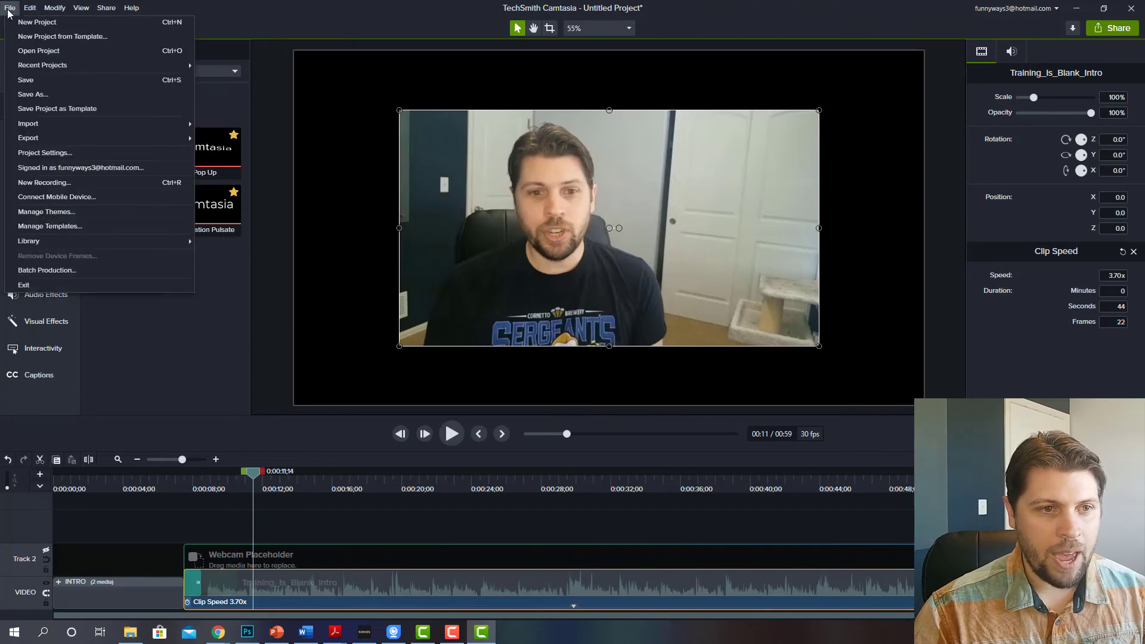
{"action": "mouse_move", "coordinate": [38, 137]}
{"action": "left_click", "coordinate": [277, 180]}
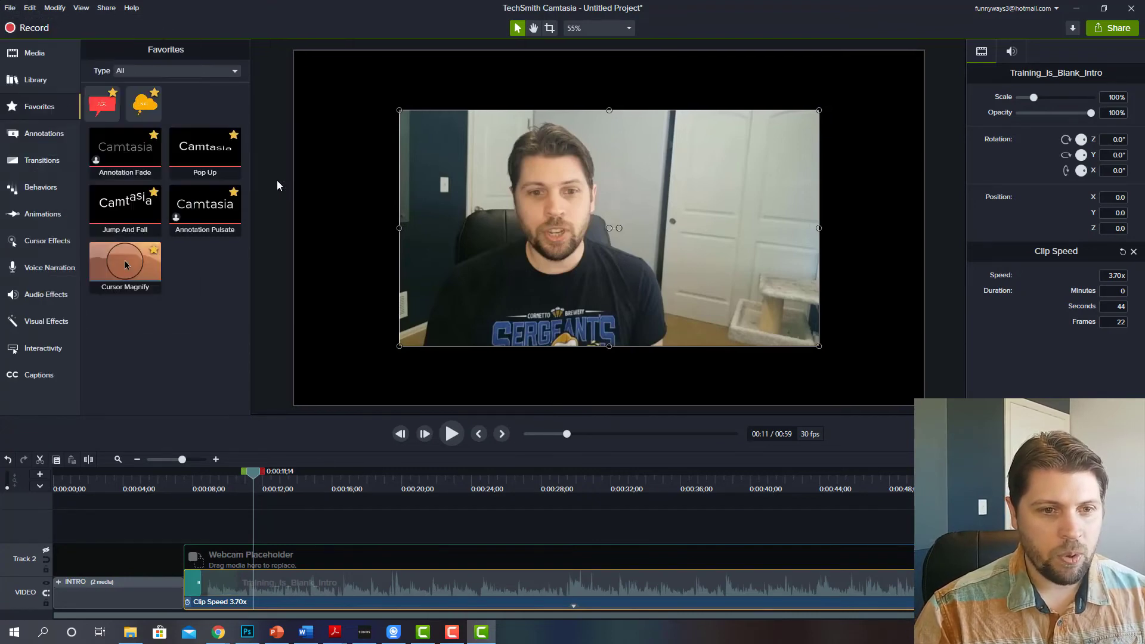
{"action": "left_click_drag", "start_coordinate": [581, 194], "coordinate": [681, 124]}
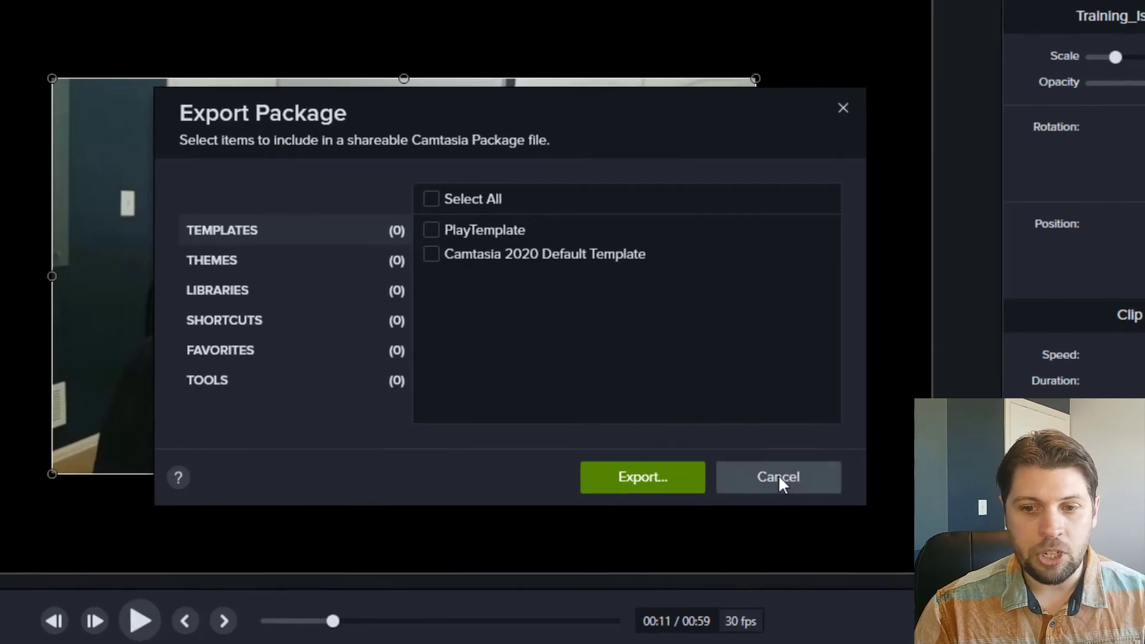
{"action": "left_click", "coordinate": [778, 474]}
Add the fadingsquares intro from the Camtasia 2020 library at 0:00:05;11 and scrub to 0:00:10;13 to preview it.
{"action": "left_click", "coordinate": [93, 148]}
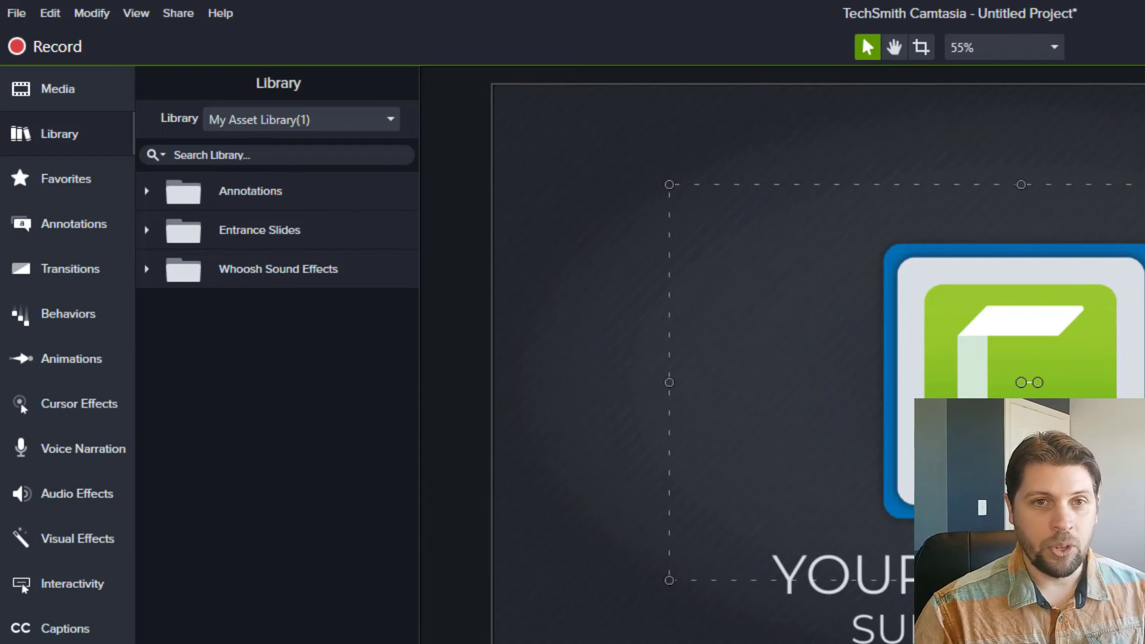
{"action": "left_click", "coordinate": [325, 123]}
{"action": "left_click", "coordinate": [291, 169]}
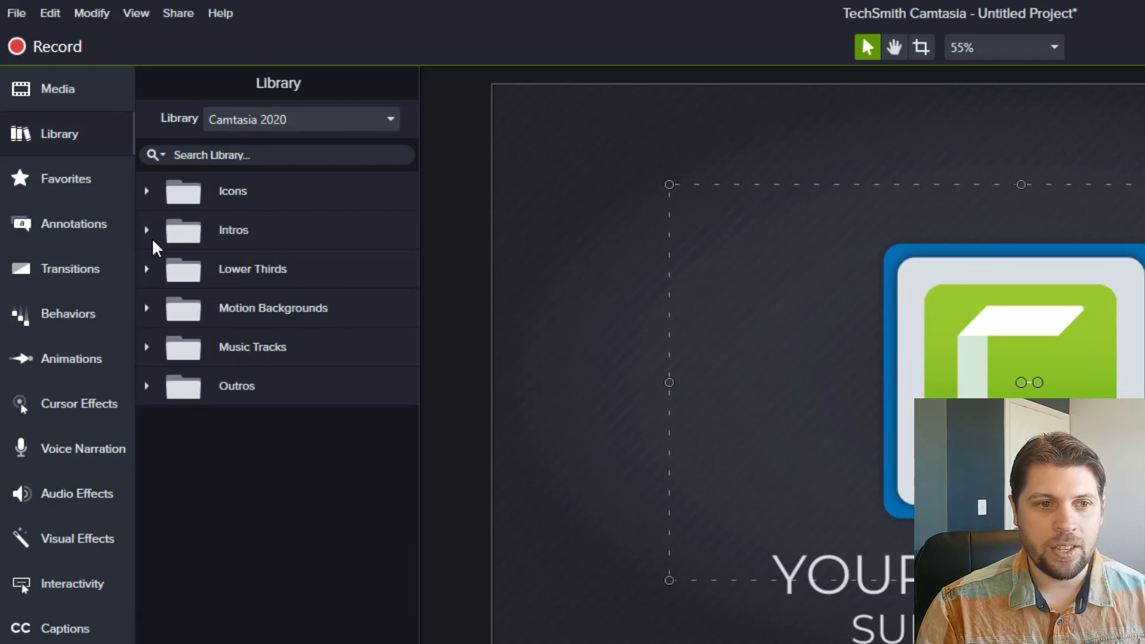
{"action": "left_click", "coordinate": [149, 230]}
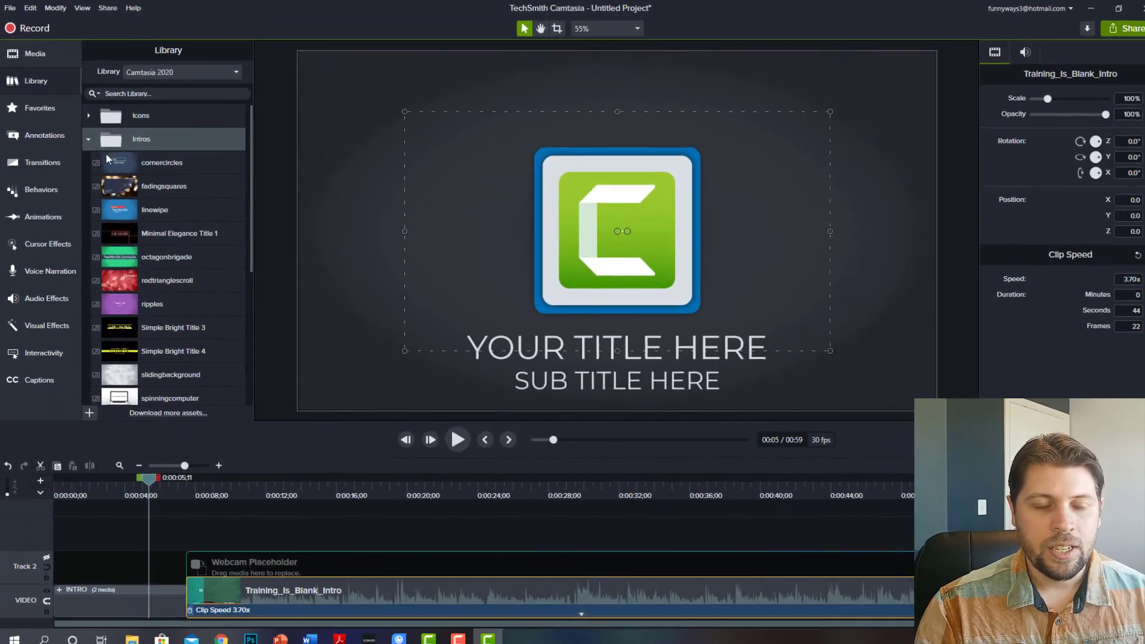
{"action": "left_click_drag", "start_coordinate": [160, 181], "coordinate": [623, 209]}
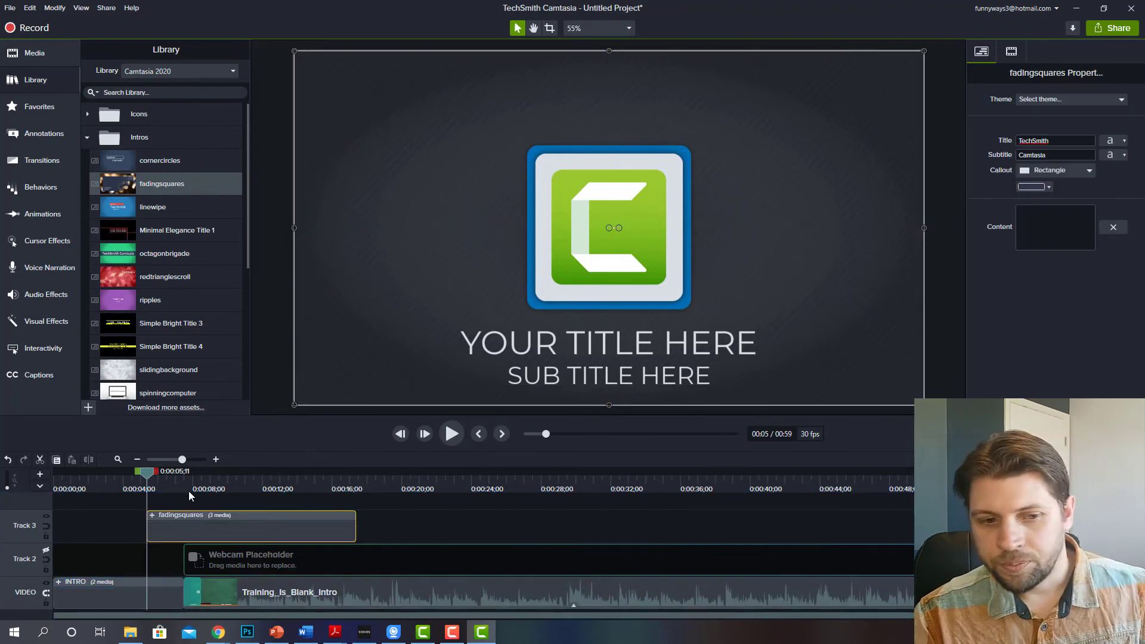
{"action": "left_click", "coordinate": [184, 488]}
{"action": "left_click_drag", "start_coordinate": [184, 473], "coordinate": [235, 470]}
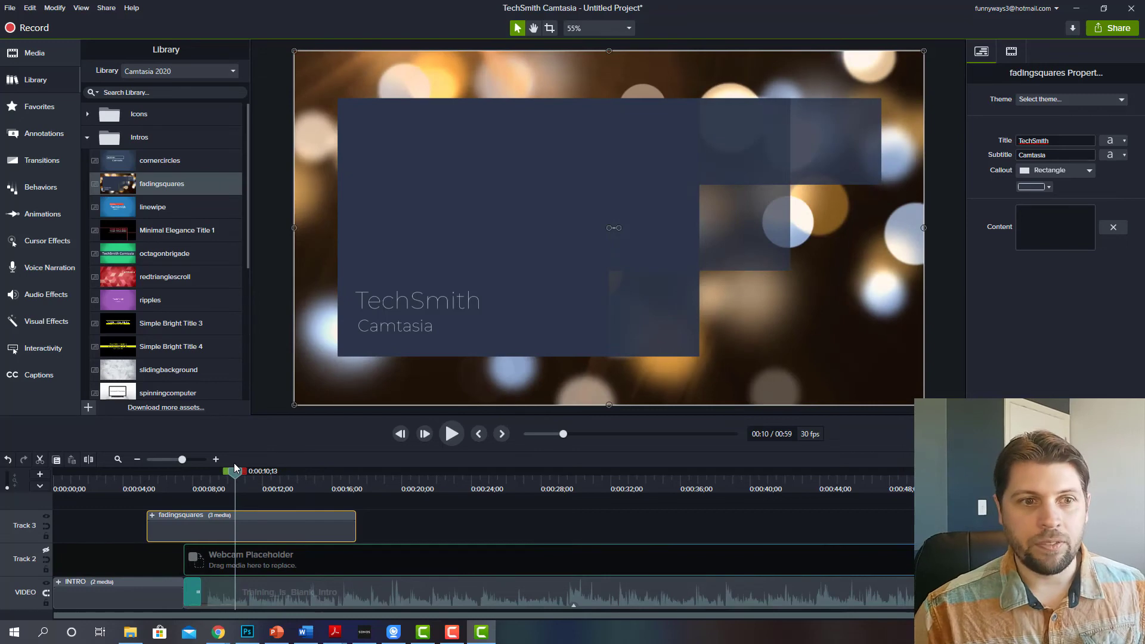
{"action": "left_click", "coordinate": [88, 138]}
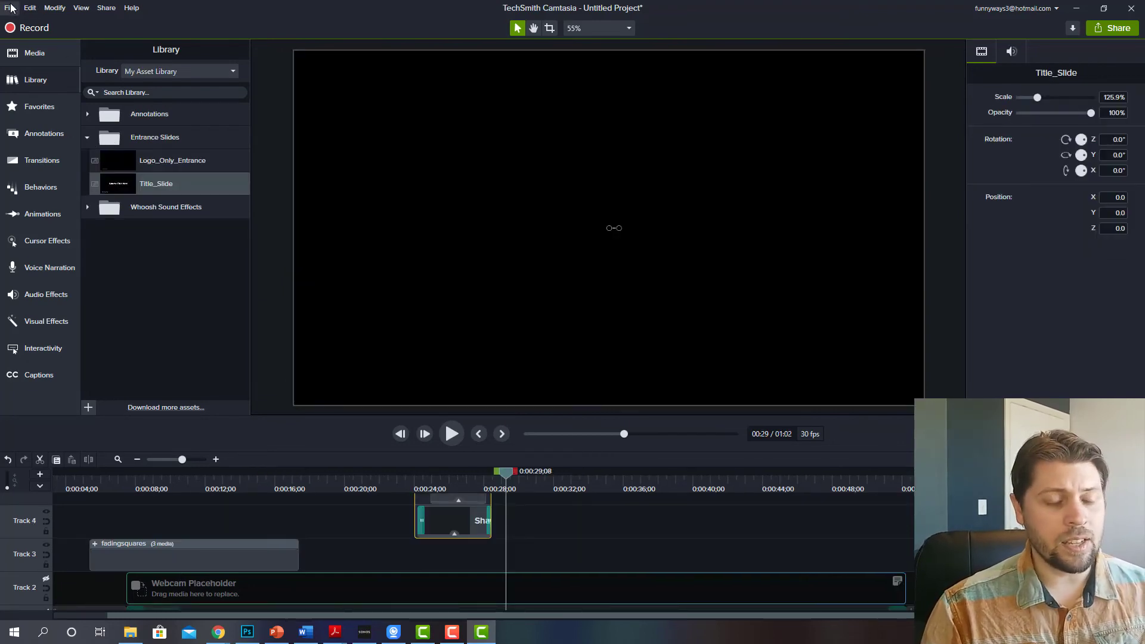
Start a Camtasia package export and review the shortcuts that can be included.
{"action": "left_click", "coordinate": [10, 8]}
{"action": "left_click", "coordinate": [10, 8]}
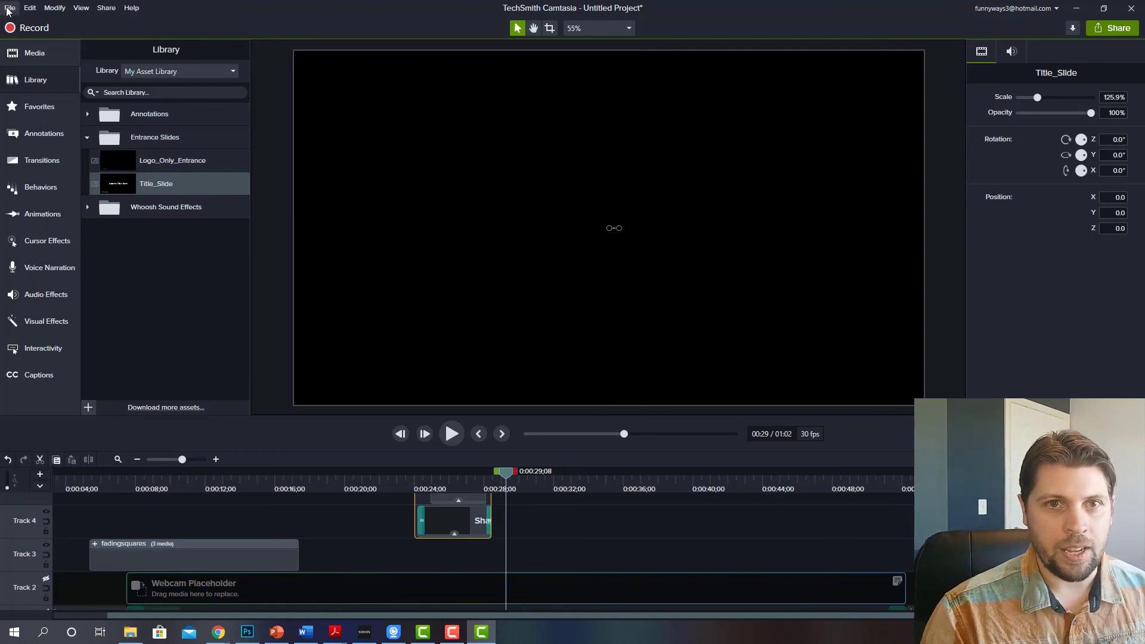
{"action": "left_click", "coordinate": [9, 8]}
{"action": "mouse_move", "coordinate": [119, 139]}
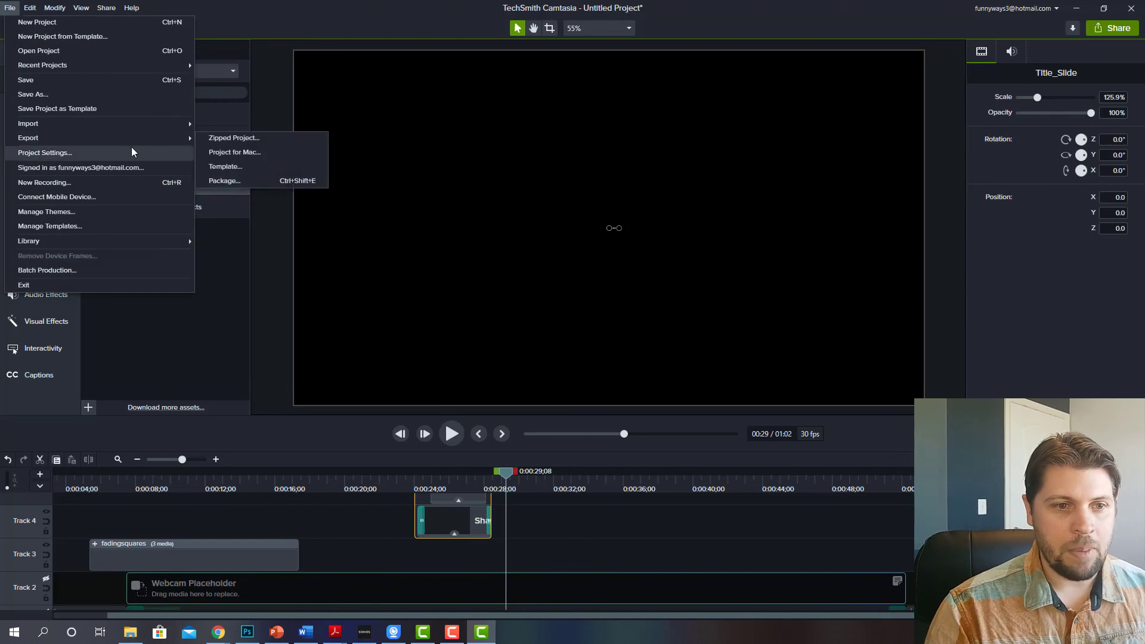
{"action": "left_click", "coordinate": [244, 181]}
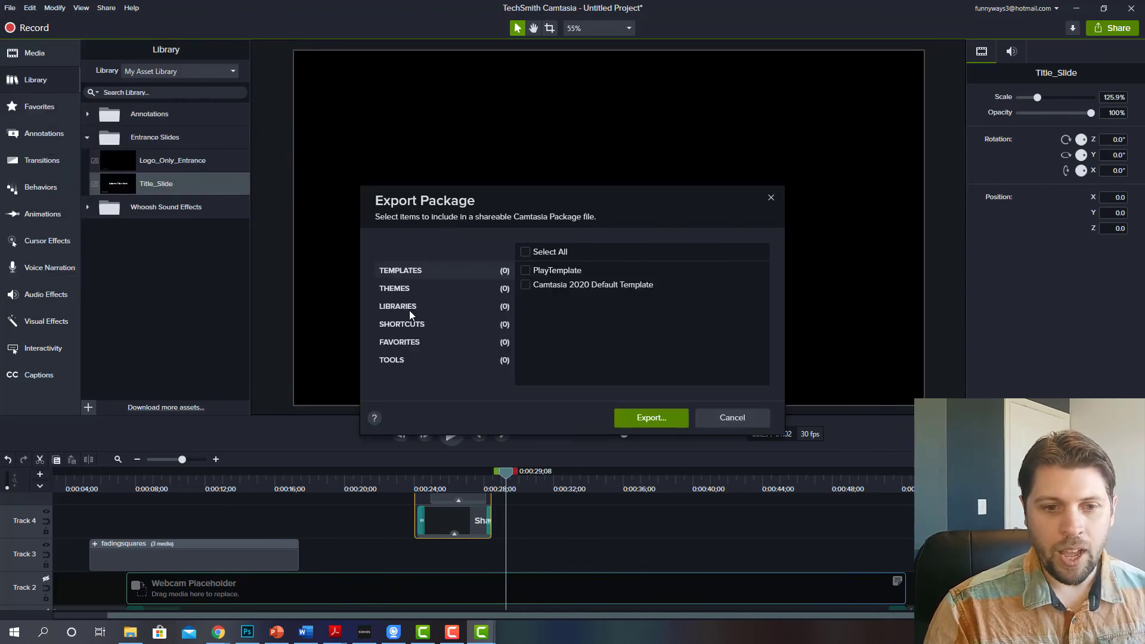
{"action": "left_click", "coordinate": [415, 324]}
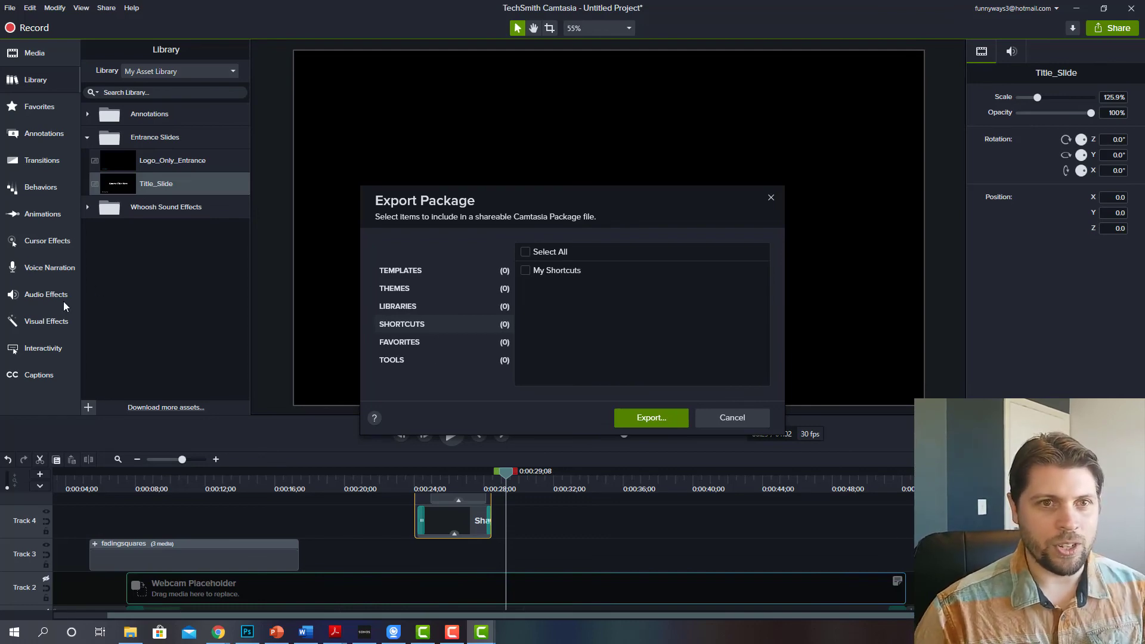
Mark a template, the Communications theme and My Asset Library for the package, then cancel the export.
{"action": "left_click", "coordinate": [433, 273]}
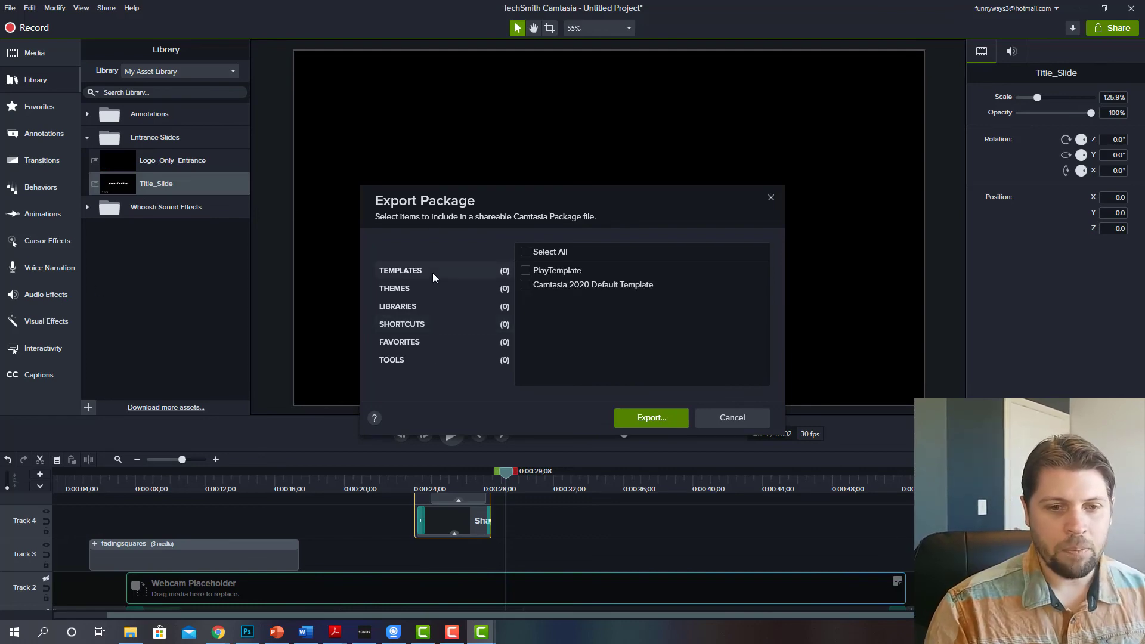
{"action": "left_click", "coordinate": [436, 281]}
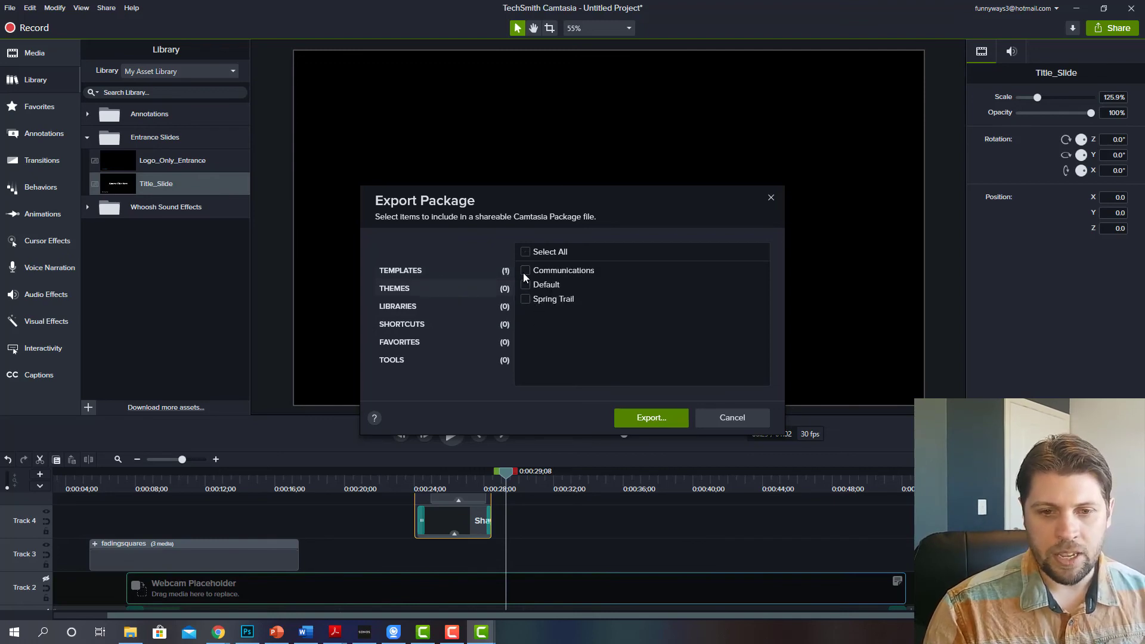
{"action": "left_click", "coordinate": [525, 272]}
{"action": "left_click", "coordinate": [442, 304]}
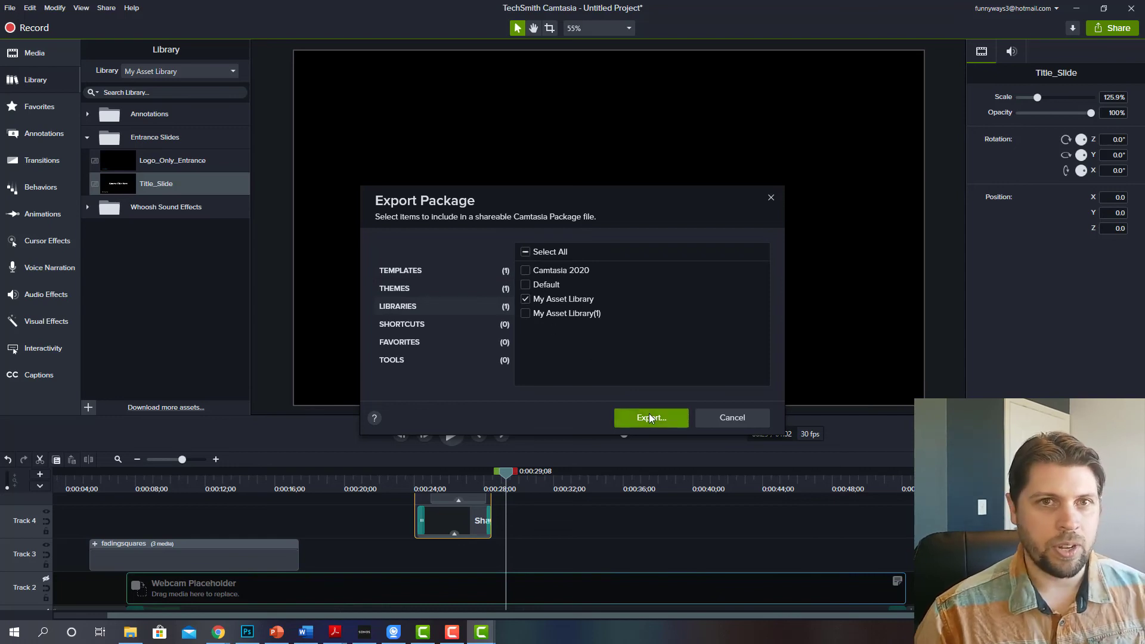
{"action": "left_click", "coordinate": [756, 424]}
Add the Training_Is_Blank_Intro video to Track 3 at about 0:00:30 and scrub to 0:00:33;02 to preview it.
{"action": "left_click", "coordinate": [29, 55]}
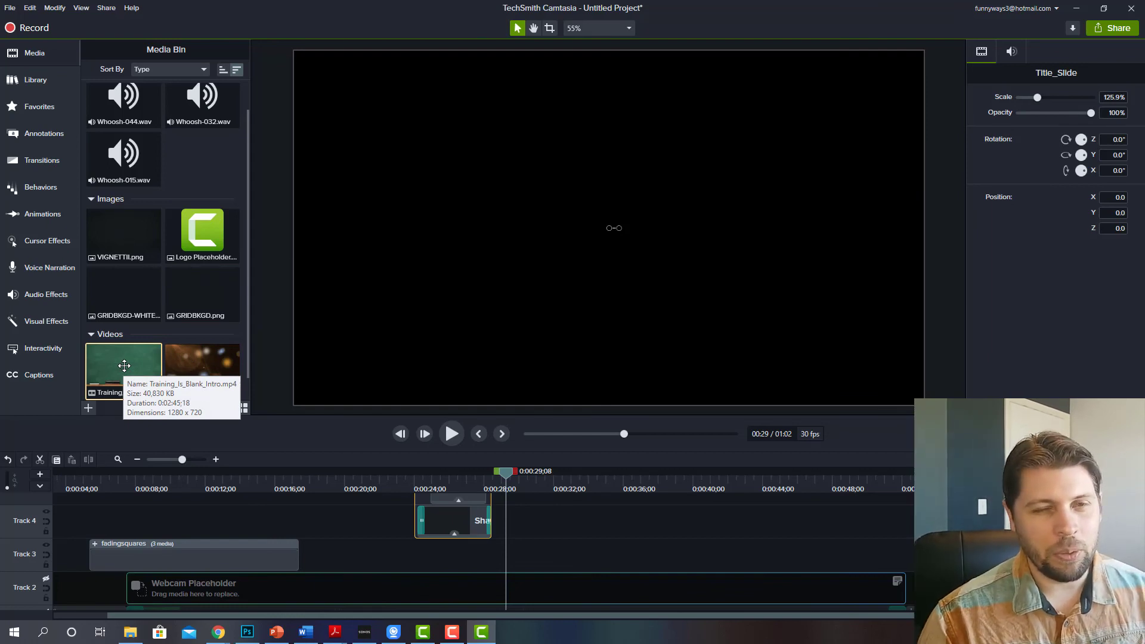
{"action": "left_click_drag", "start_coordinate": [124, 366], "coordinate": [518, 558]}
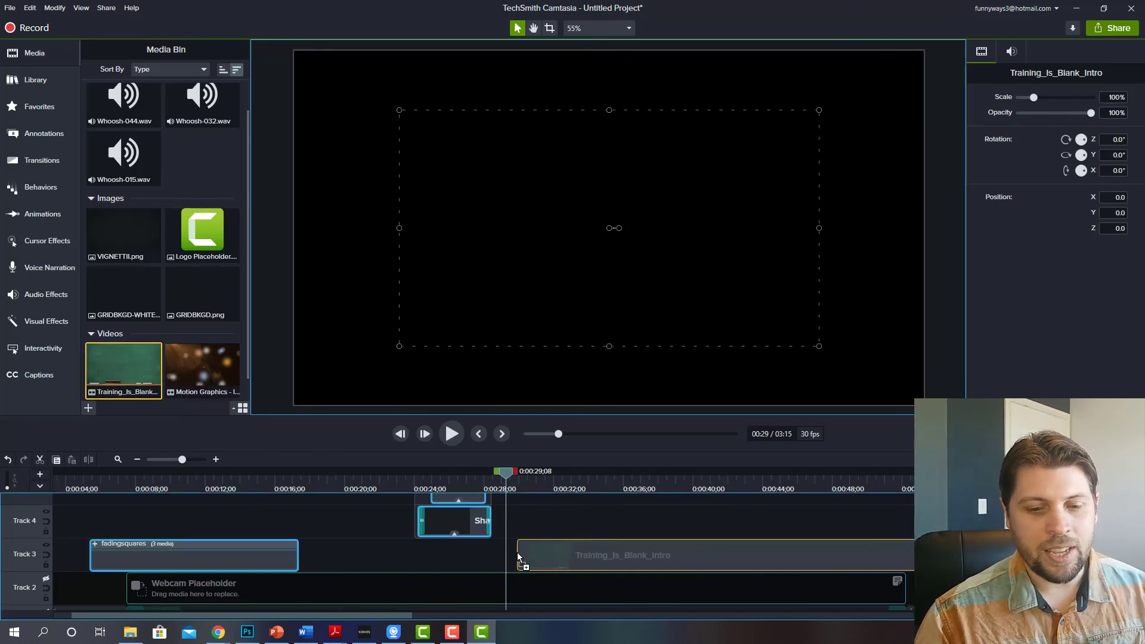
{"action": "left_click", "coordinate": [522, 477]}
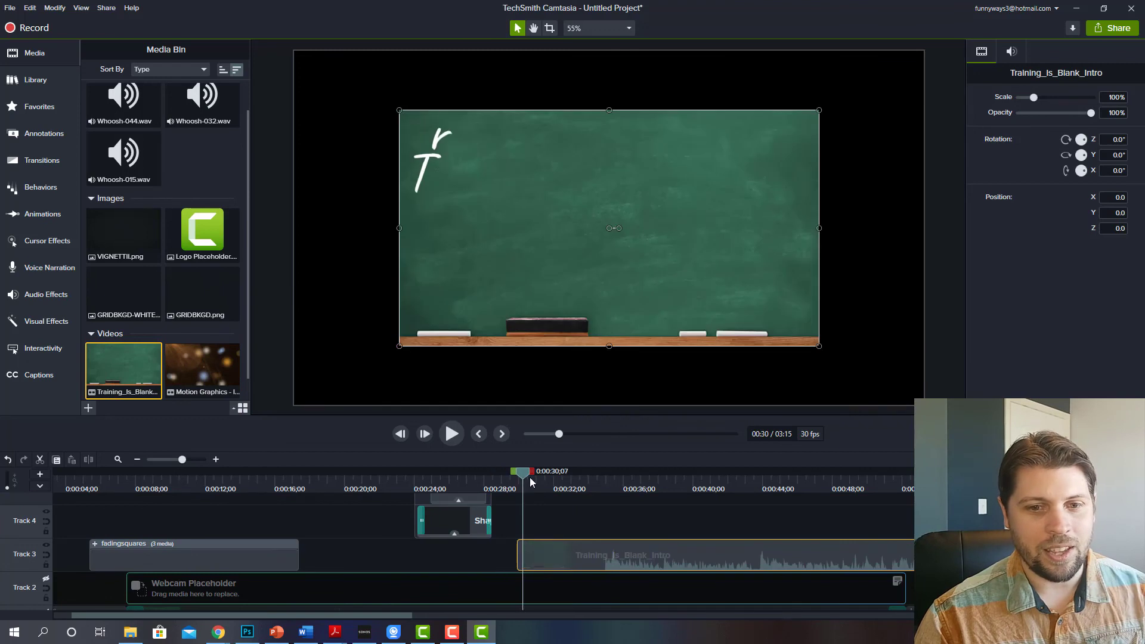
{"action": "left_click_drag", "start_coordinate": [531, 482], "coordinate": [582, 486]}
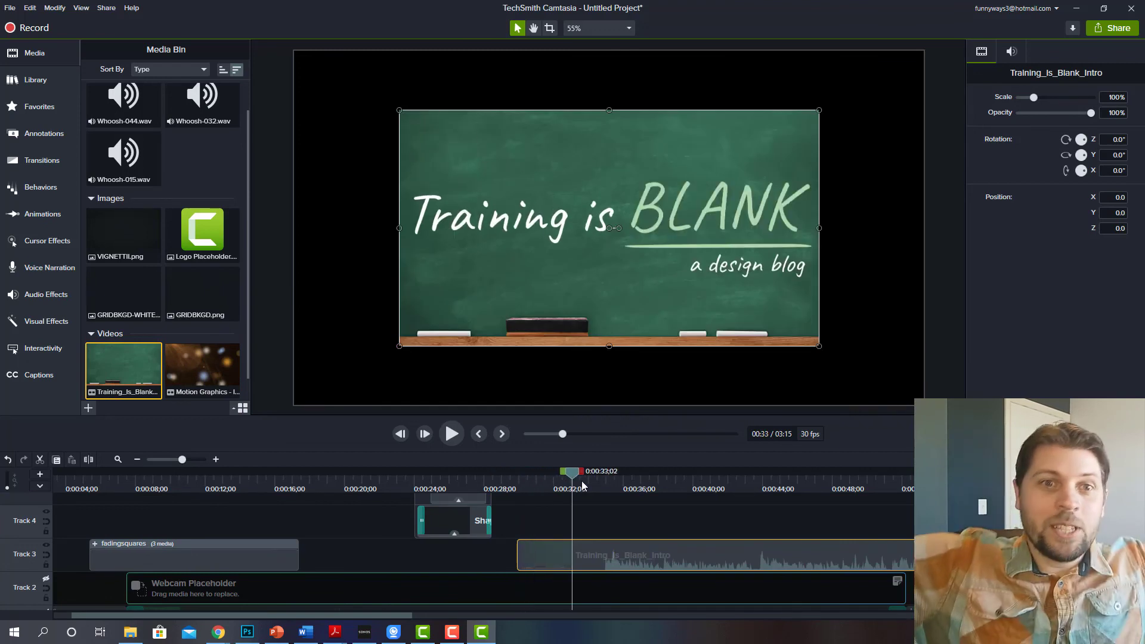